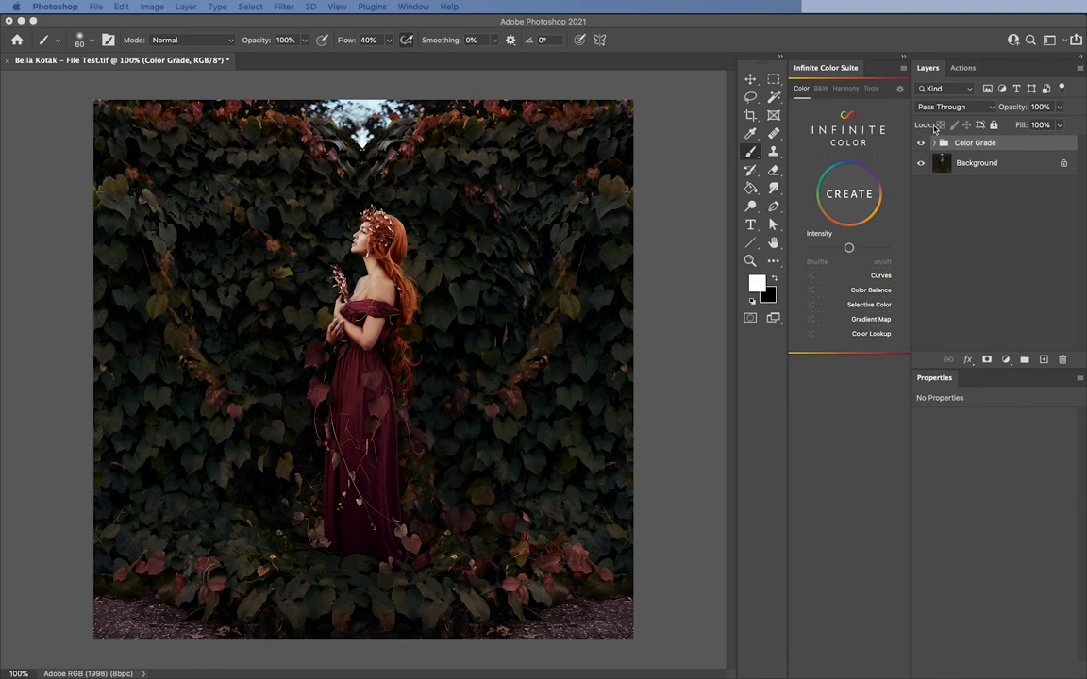
Toggle the Color Grade group's visibility to compare the image with and without the color grading
left_click(922, 144)
left_click(922, 145)
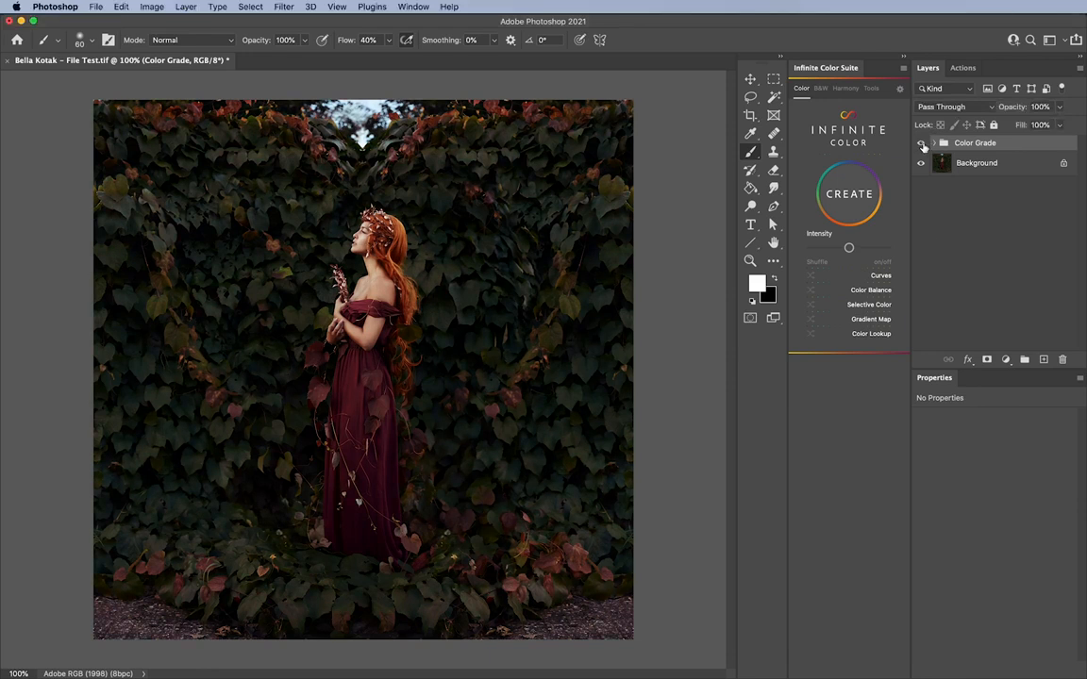
left_click(921, 144)
left_click(922, 144)
Examine the adjustment layers in the Infinite Color groups inside Color Grade, and compare the image with Color Grade hidden and shown
left_click(932, 143)
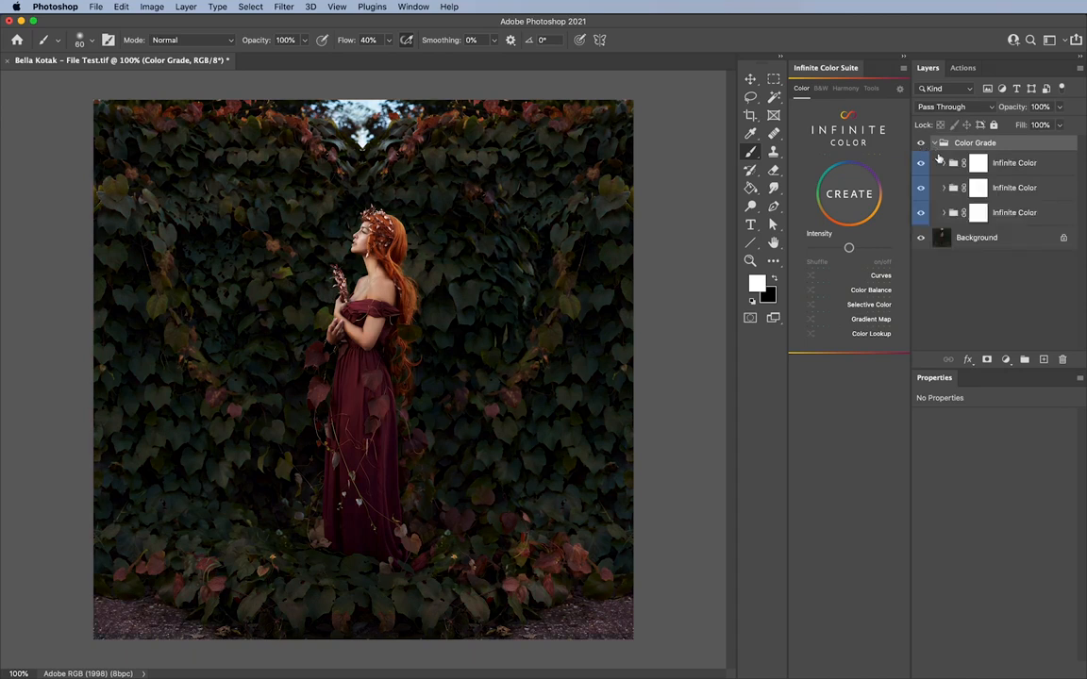
left_click(945, 163)
scroll(952, 236, "down", 2)
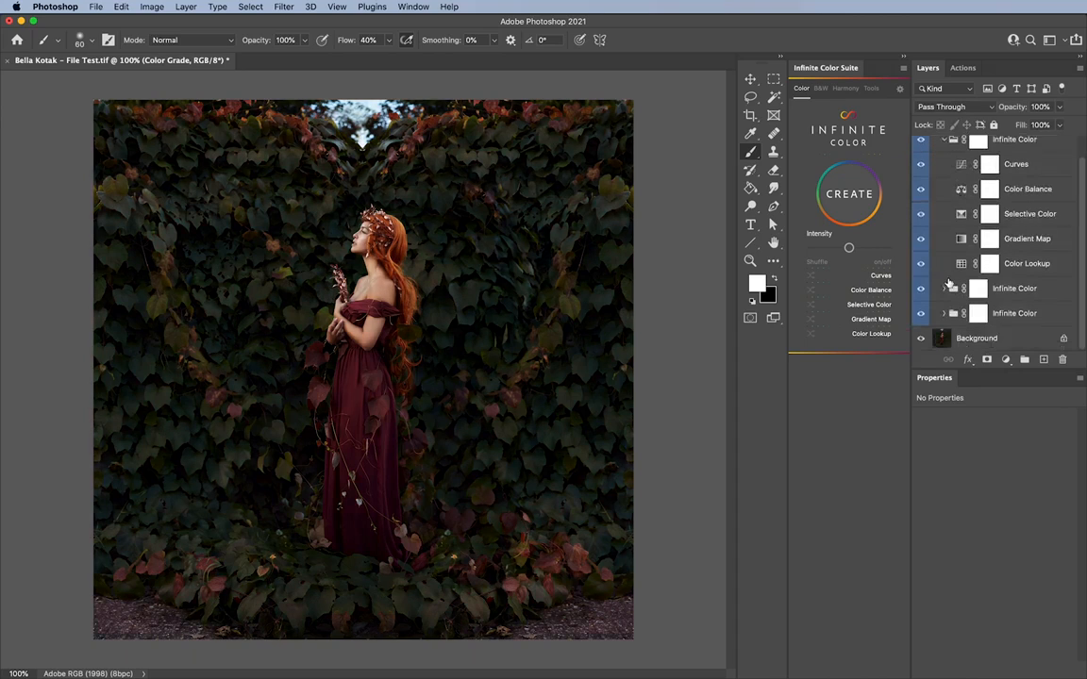
left_click(944, 273)
scroll(947, 295, "down", 3)
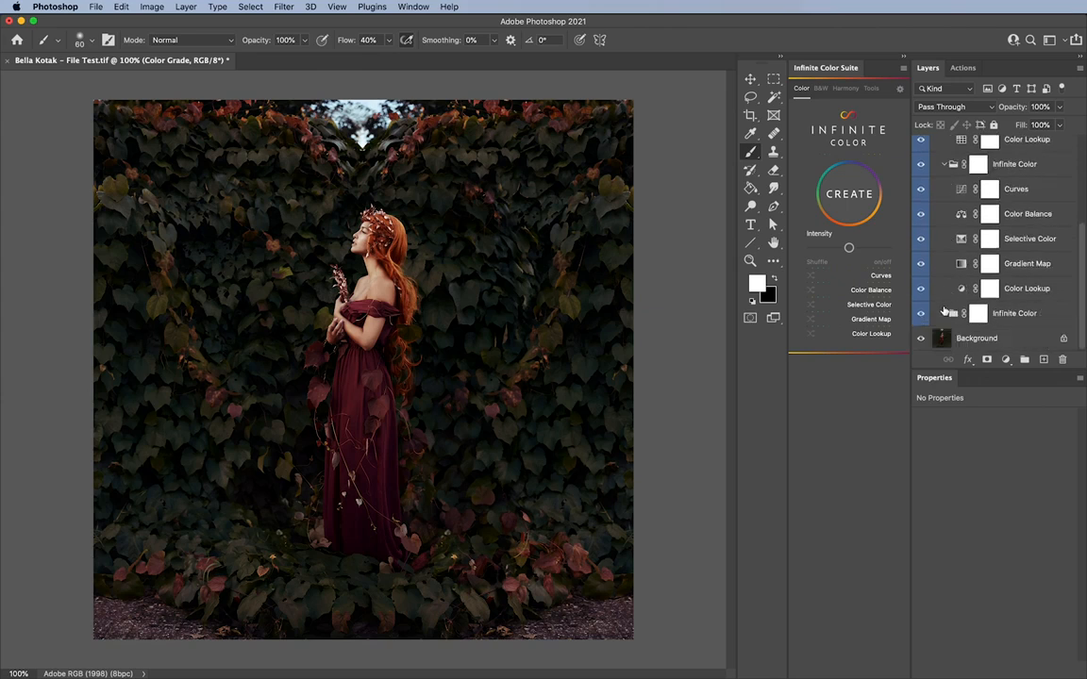
scroll(958, 208, "up", 5)
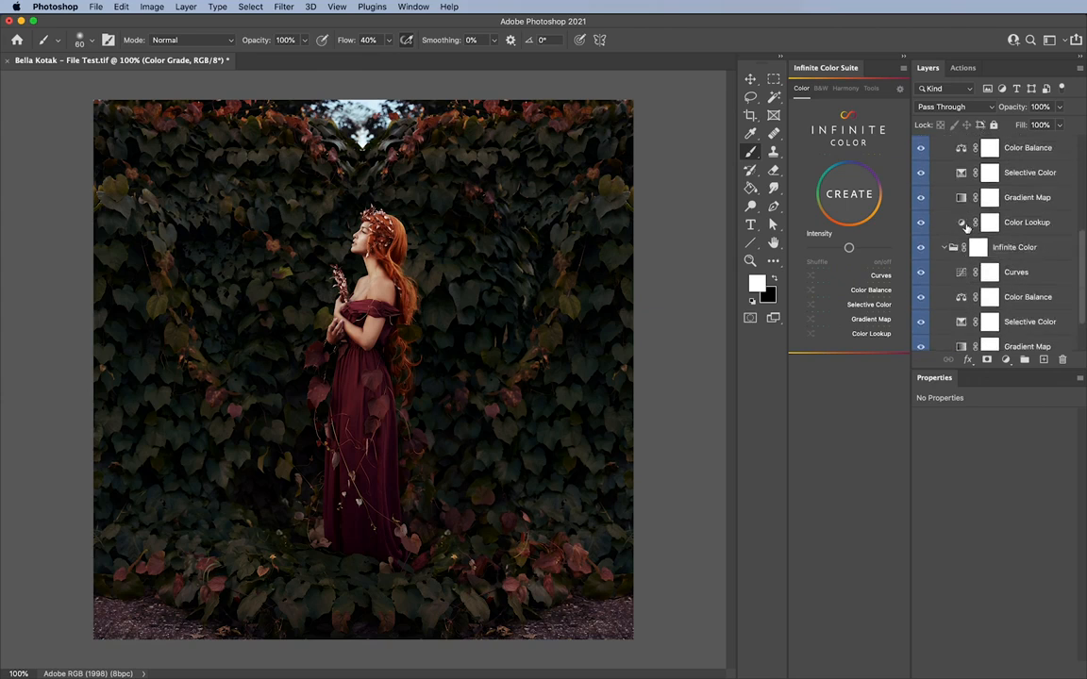
left_click(944, 163)
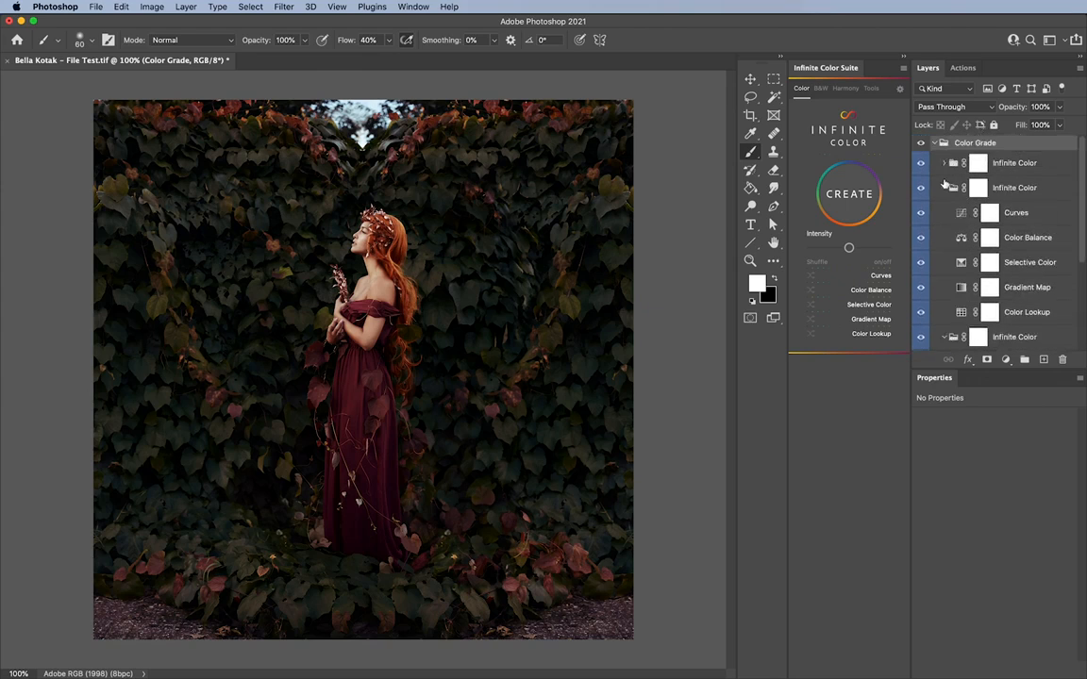
left_click(944, 188)
left_click(944, 212)
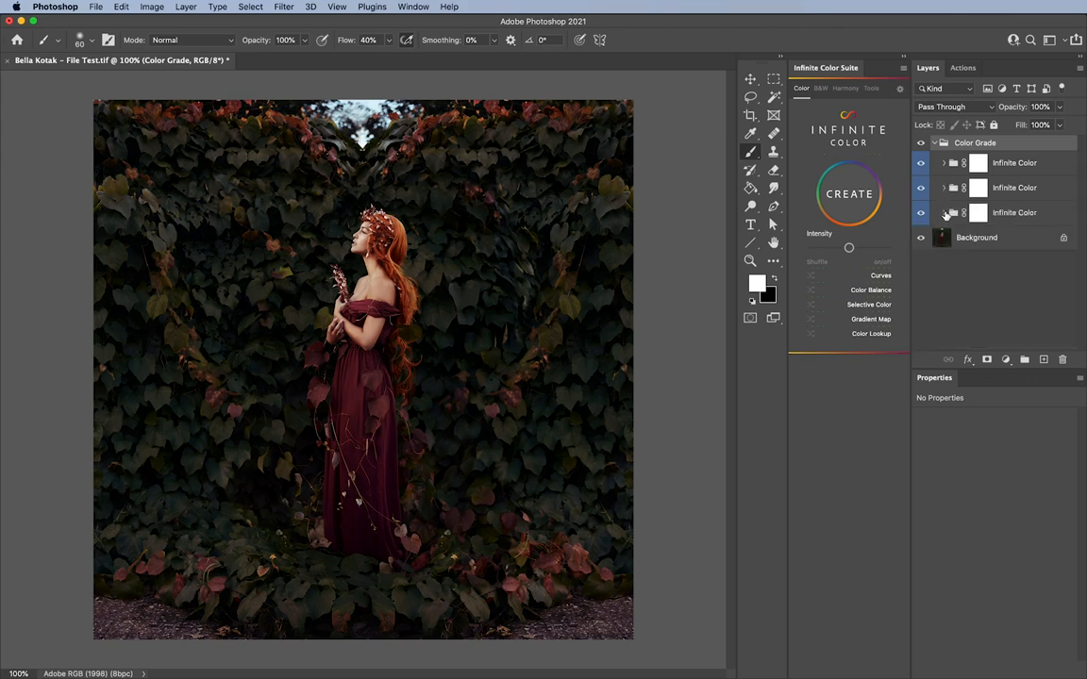
left_click(920, 143)
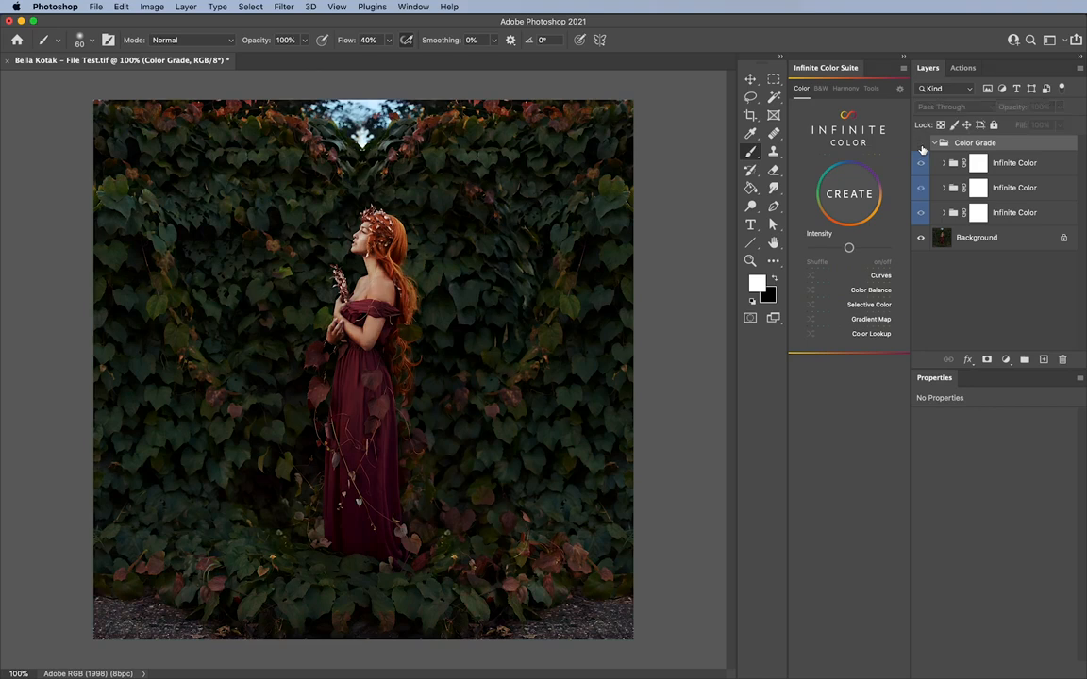
left_click(921, 144)
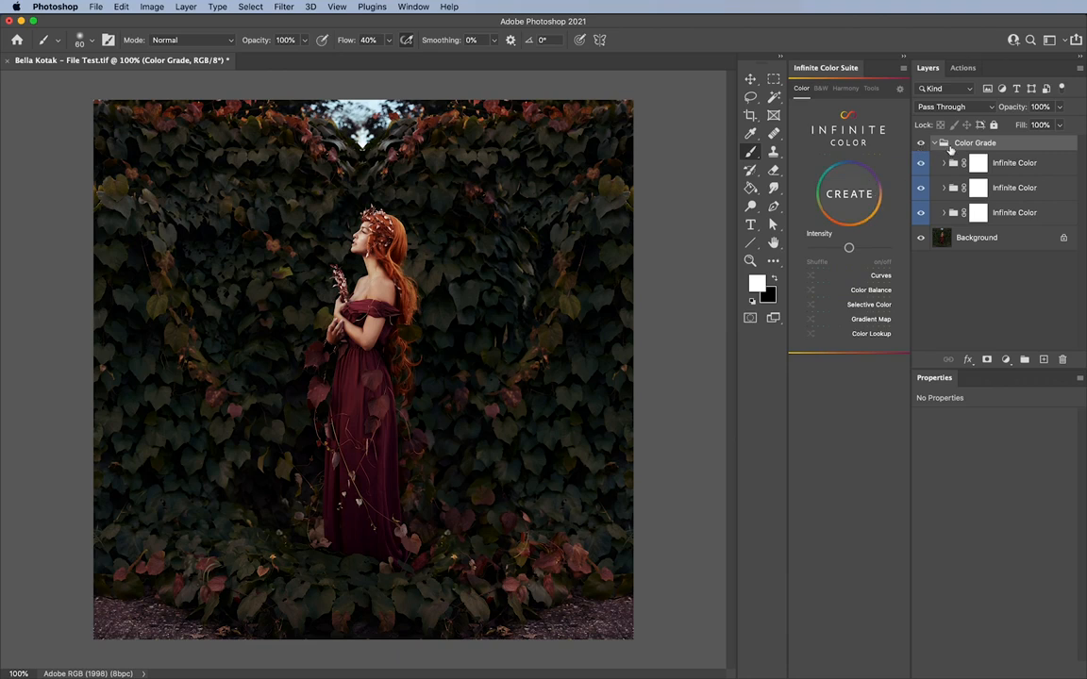
Hide the Color Grade group and create a new Infinite Color grade above the Background layer
left_click(936, 144)
left_click(920, 143)
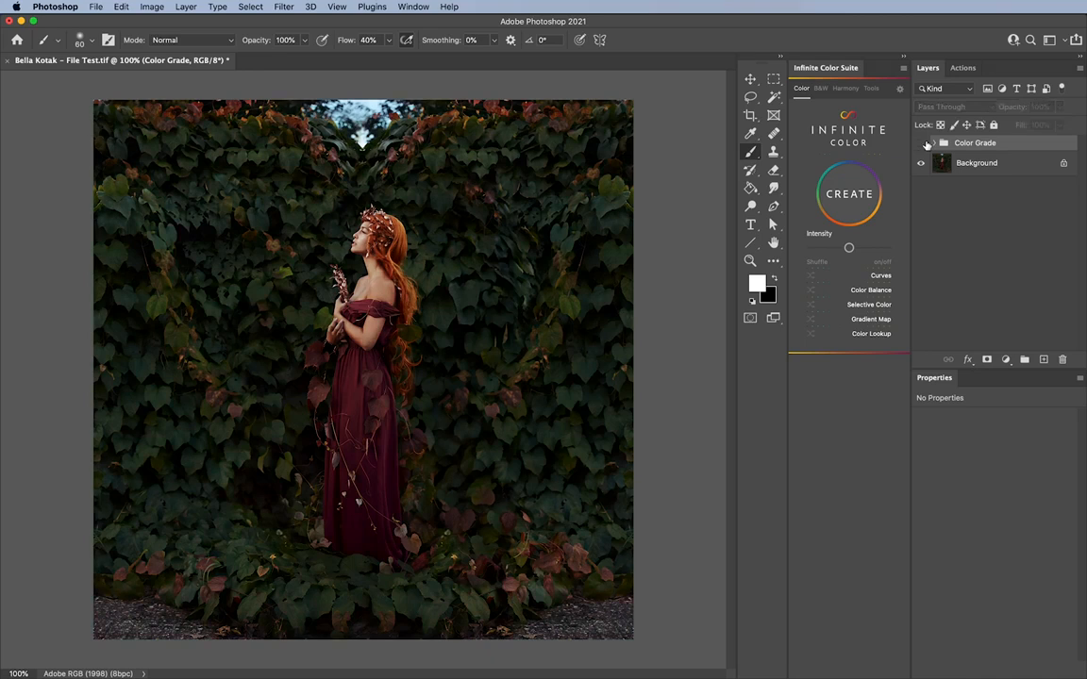
left_click(957, 169)
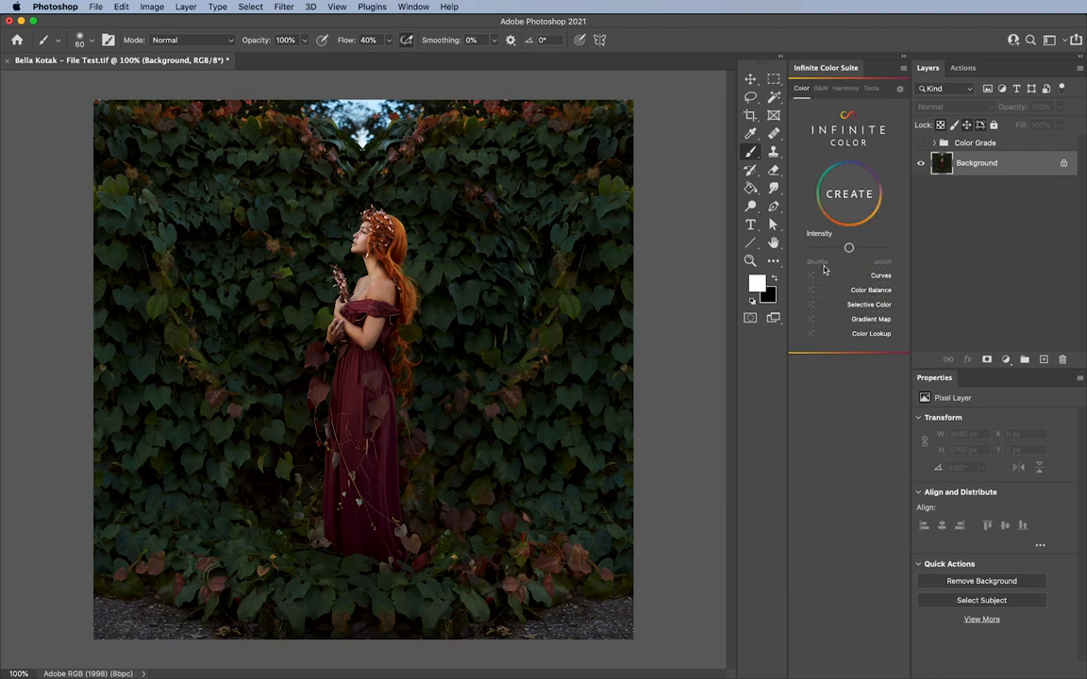
left_click(883, 336)
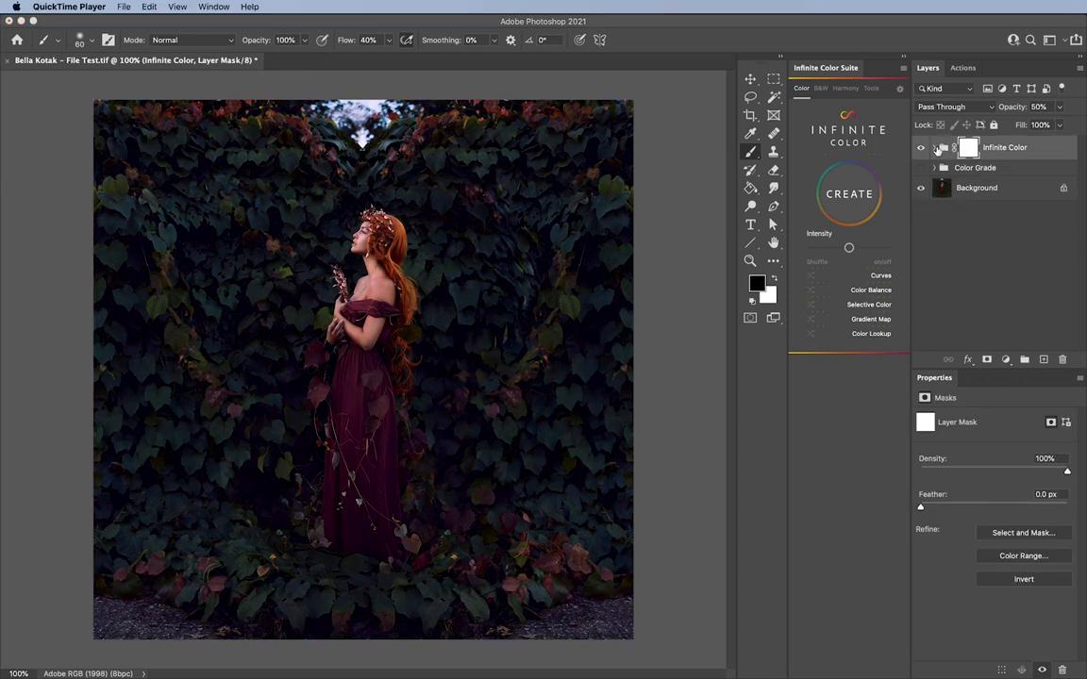
Expand the new Infinite Color group to examine its adjustment layers, and collapse it again
left_click(934, 148)
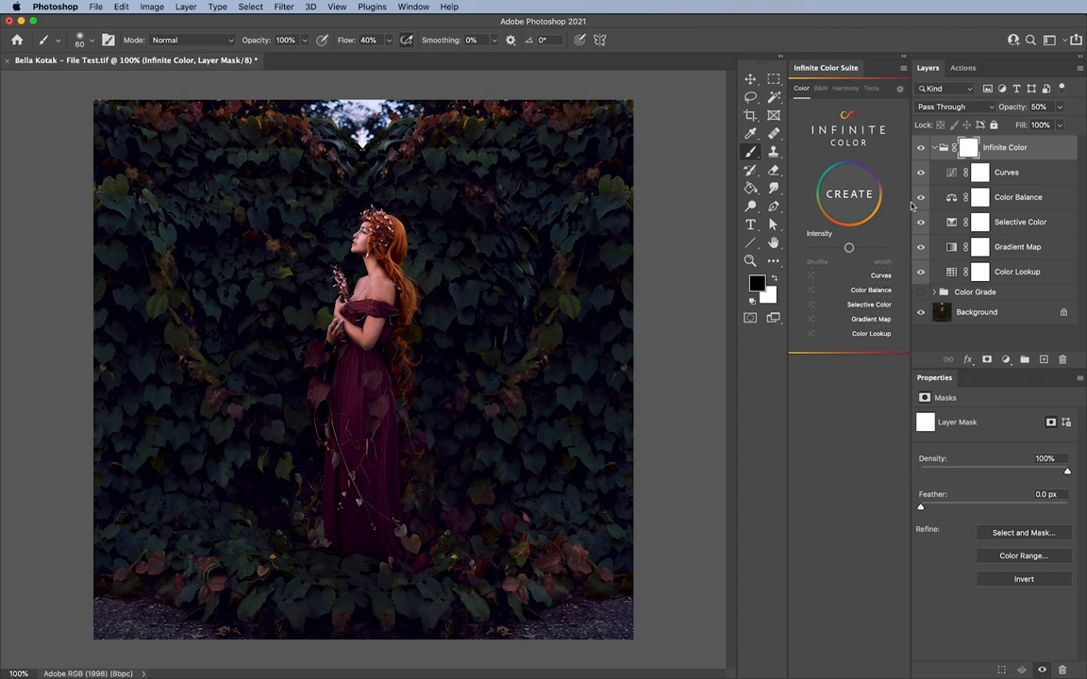
left_click(933, 148)
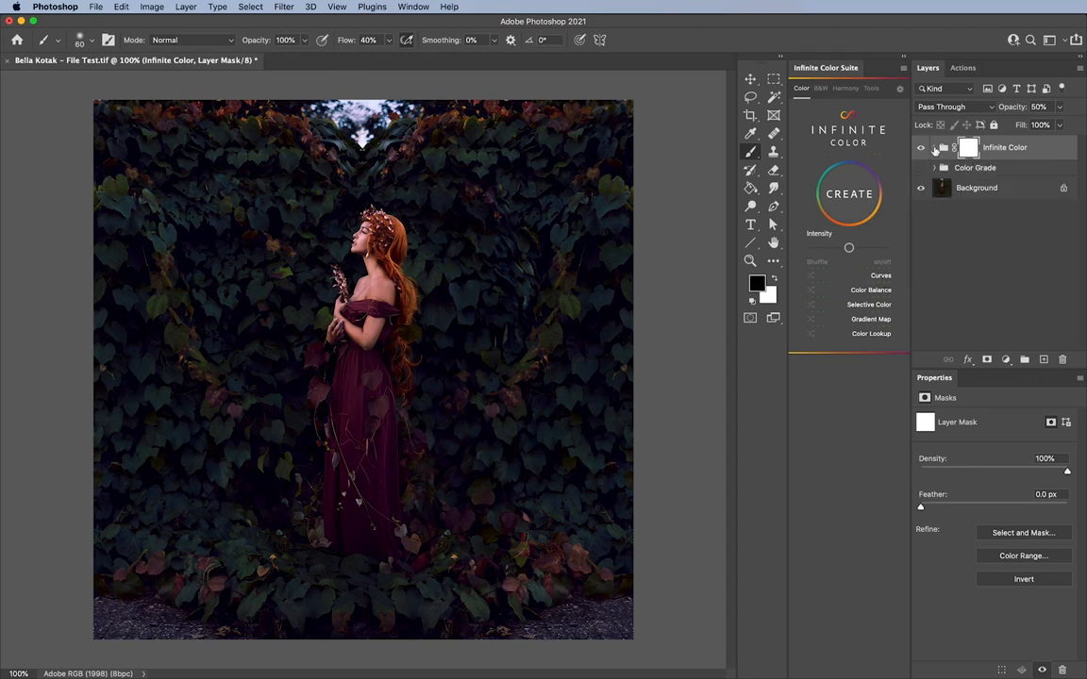
left_click(935, 148)
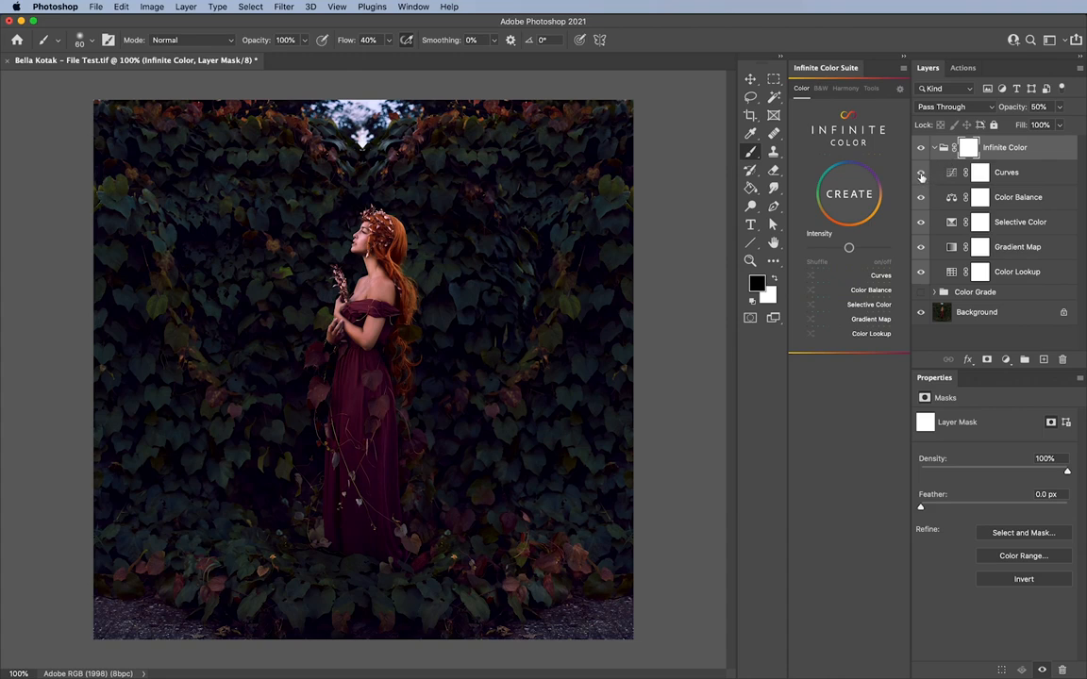
left_click(933, 148)
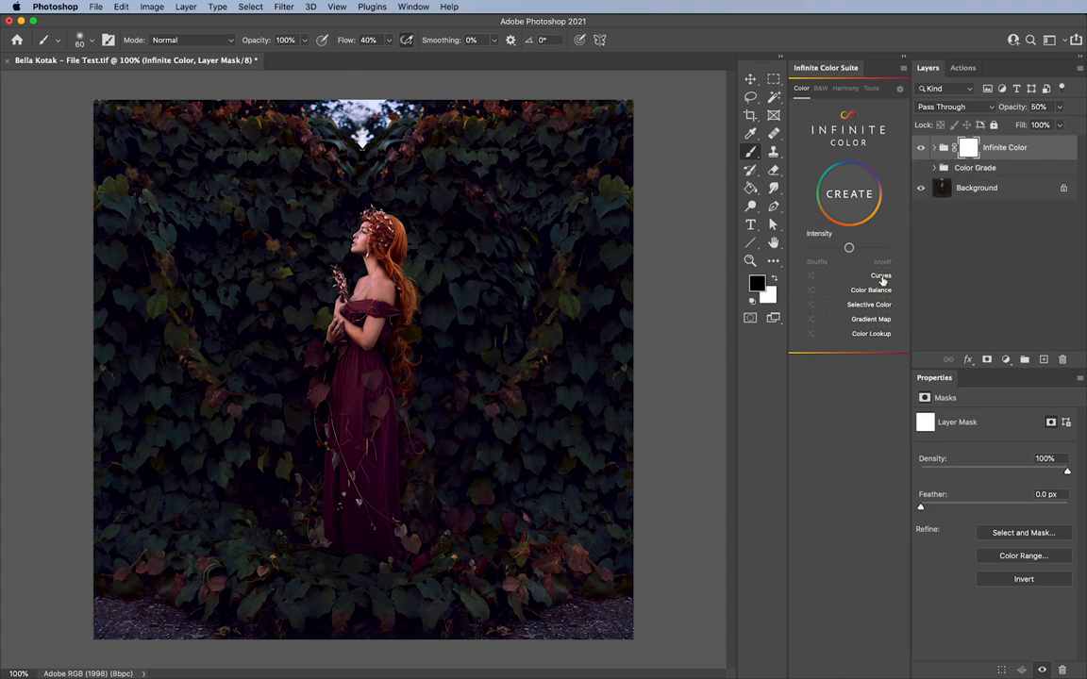
Switch Color Balance, Selective Color, Gradient Map and Color Lookup off and on to compare each one's effect on the image
left_click(877, 290)
left_click(877, 291)
left_click(878, 305)
left_click(879, 305)
left_click(878, 320)
left_click(877, 335)
left_click(935, 148)
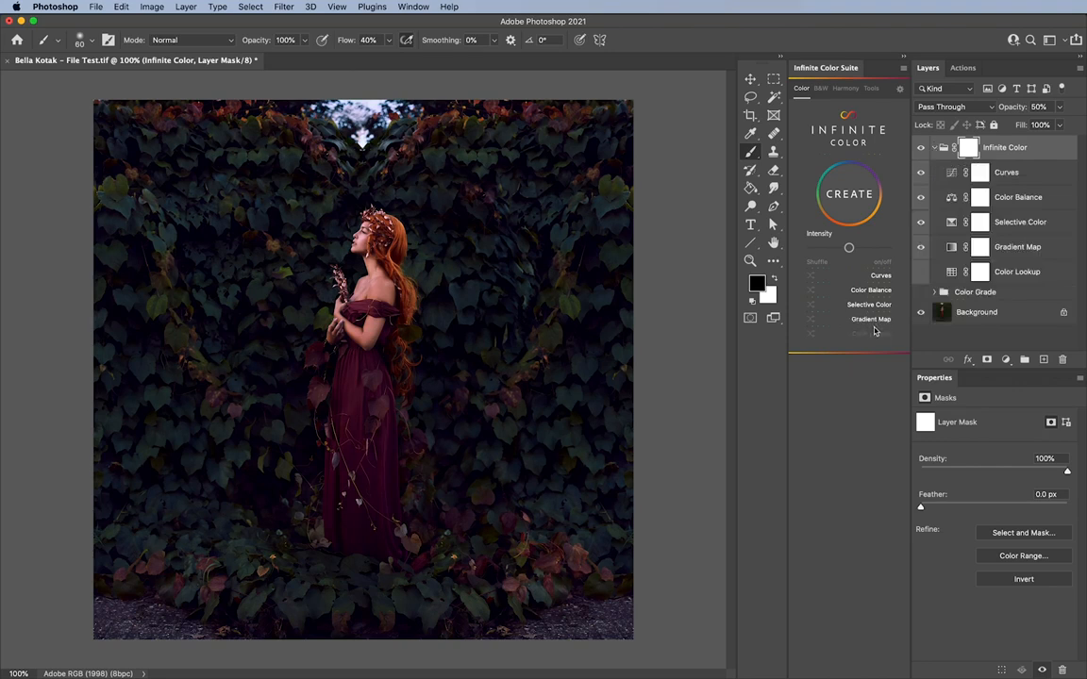
mouse_move(874, 335)
left_mouse_down()
mouse_move(858, 304)
mouse_move(866, 292)
mouse_move(876, 291)
mouse_move(873, 311)
left_mouse_up()
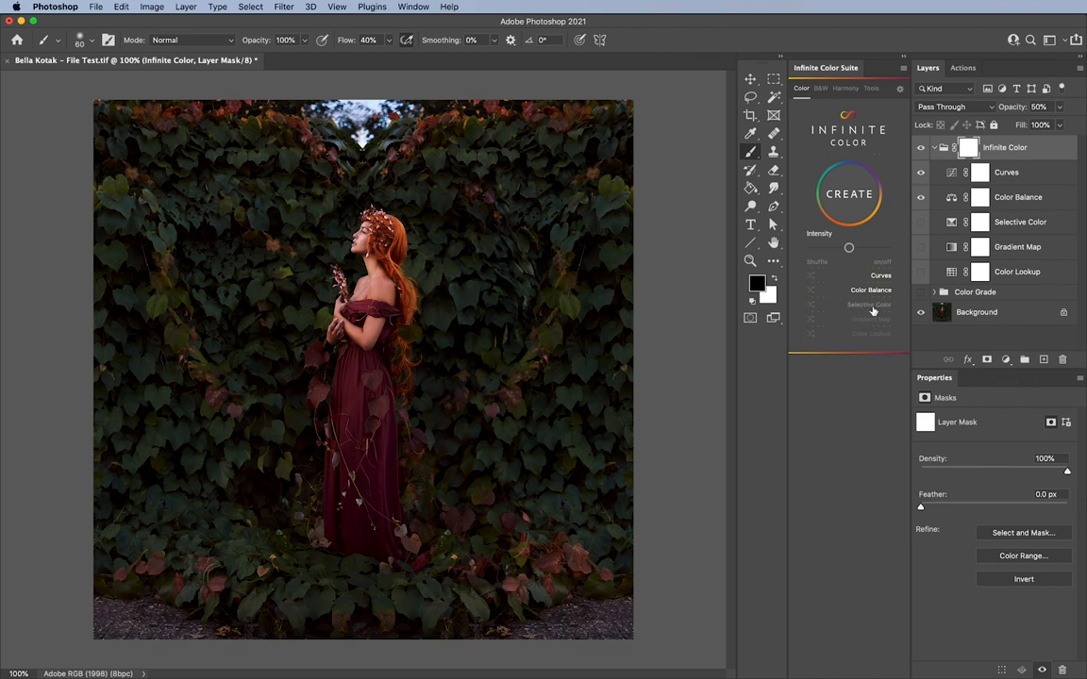
left_click(878, 321)
left_click(878, 308)
left_click(881, 336)
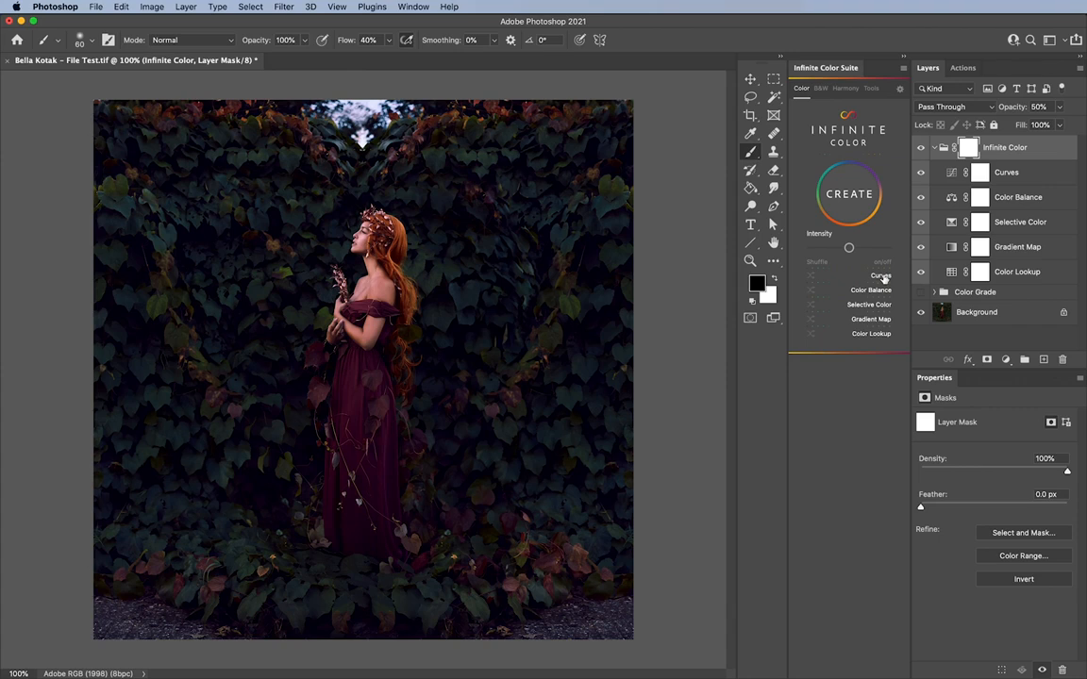
Switch the Curves and Color Balance adjustments off and on to compare their effect on the grade
left_click(881, 276)
left_click(878, 291)
left_click(878, 292)
left_click(879, 292)
left_click(879, 291)
Compare the image with and without Selective Color, and set that adjustment layer's opacity to 43%
left_click(873, 306)
left_click(874, 308)
left_click(875, 307)
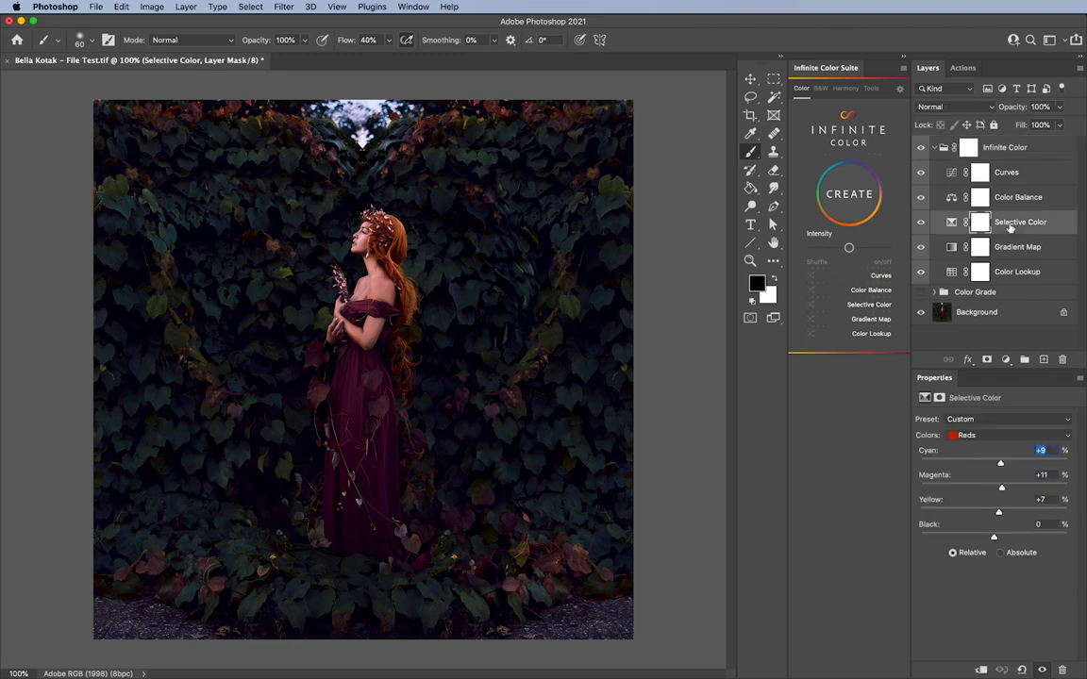
left_click_drag(1015, 112, 981, 111)
Examine the settings of the Curves, Color Balance, Selective Color, Gradient Map and Color Lookup layers, and collapse the Infinite Color group
left_click(981, 173)
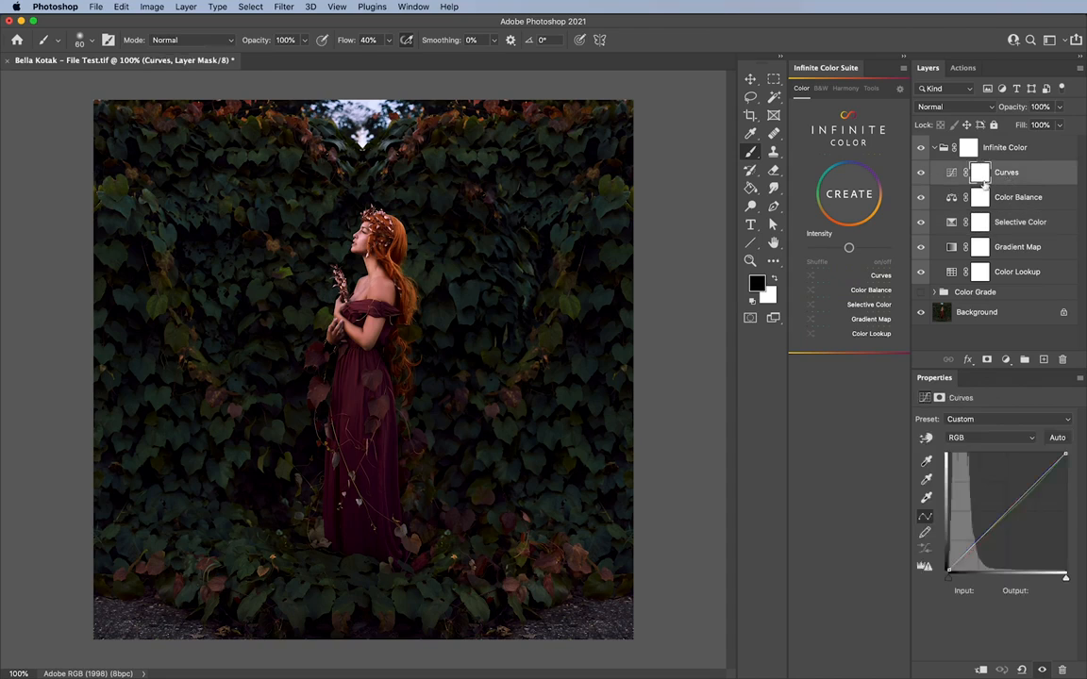
left_click(980, 197)
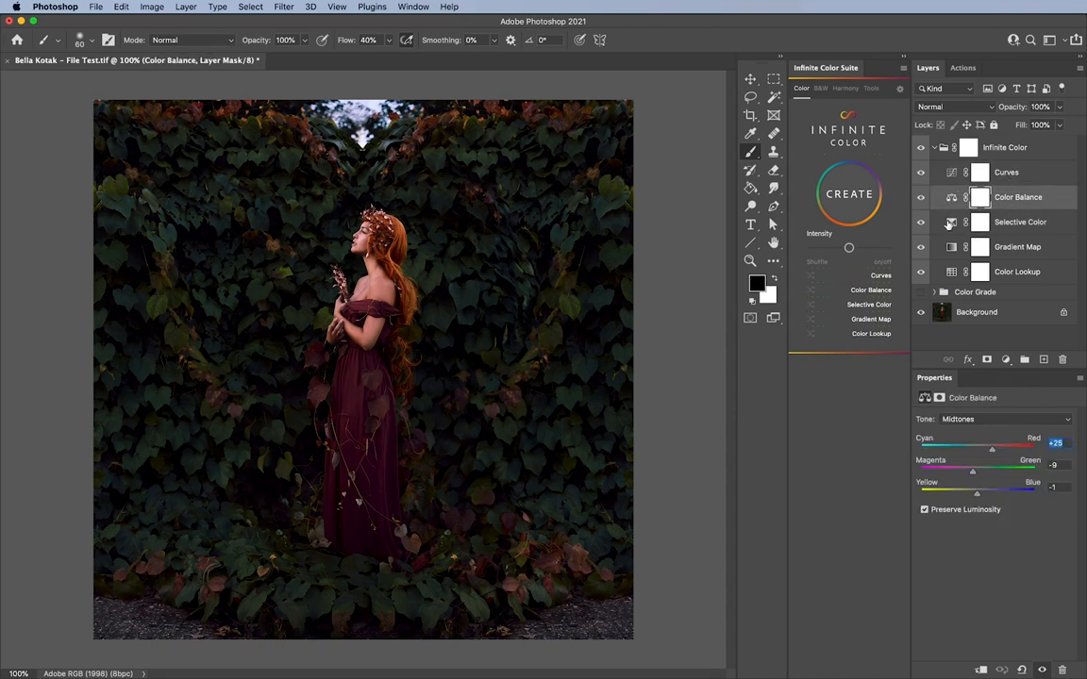
left_click(951, 221)
left_click(952, 246)
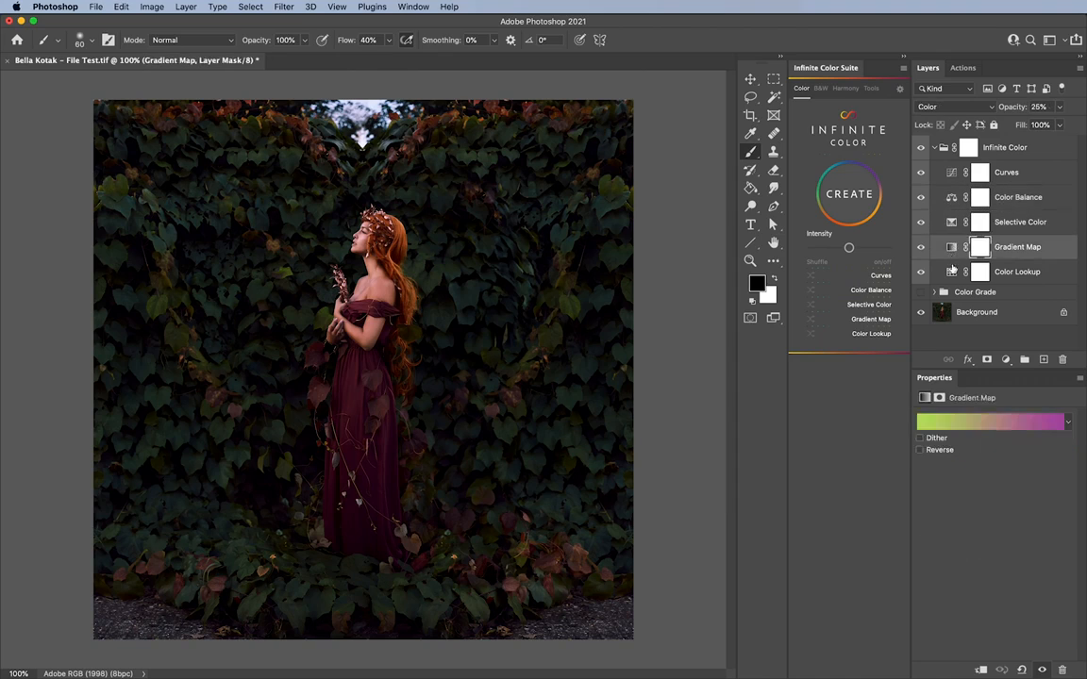
left_click(951, 271)
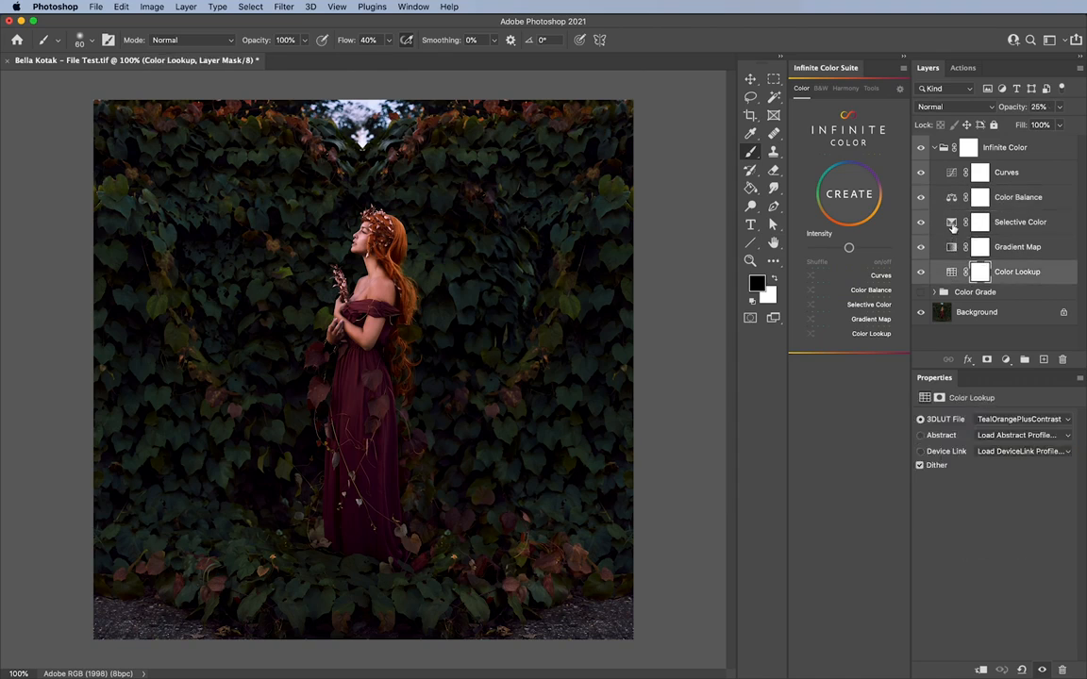
left_click(951, 225)
left_click(951, 198)
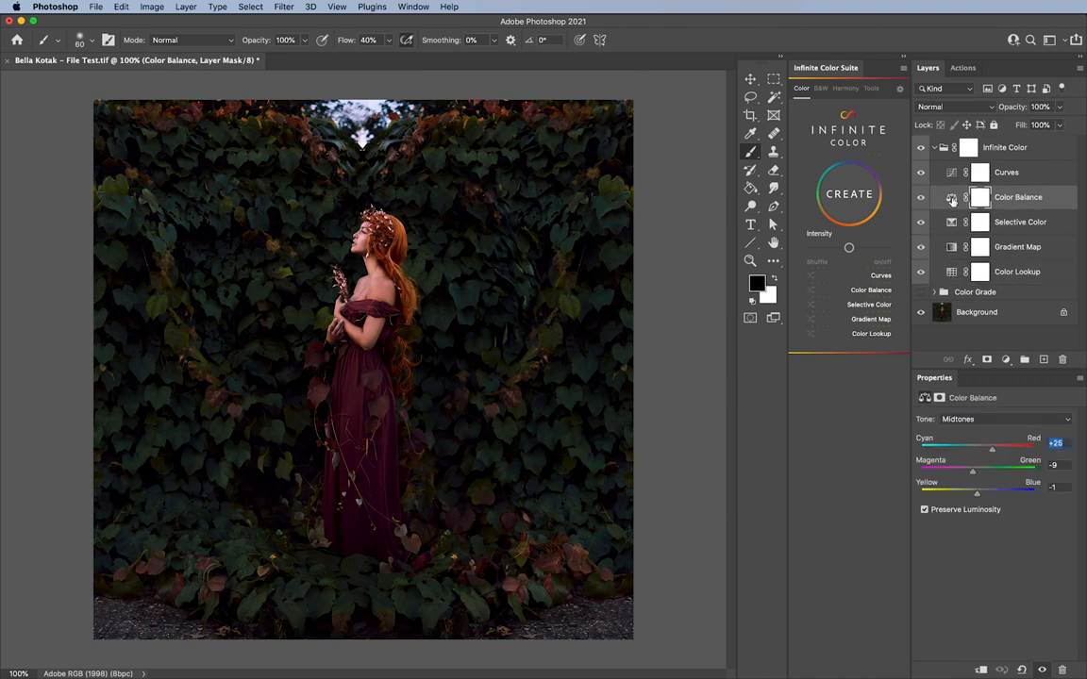
left_click(952, 223)
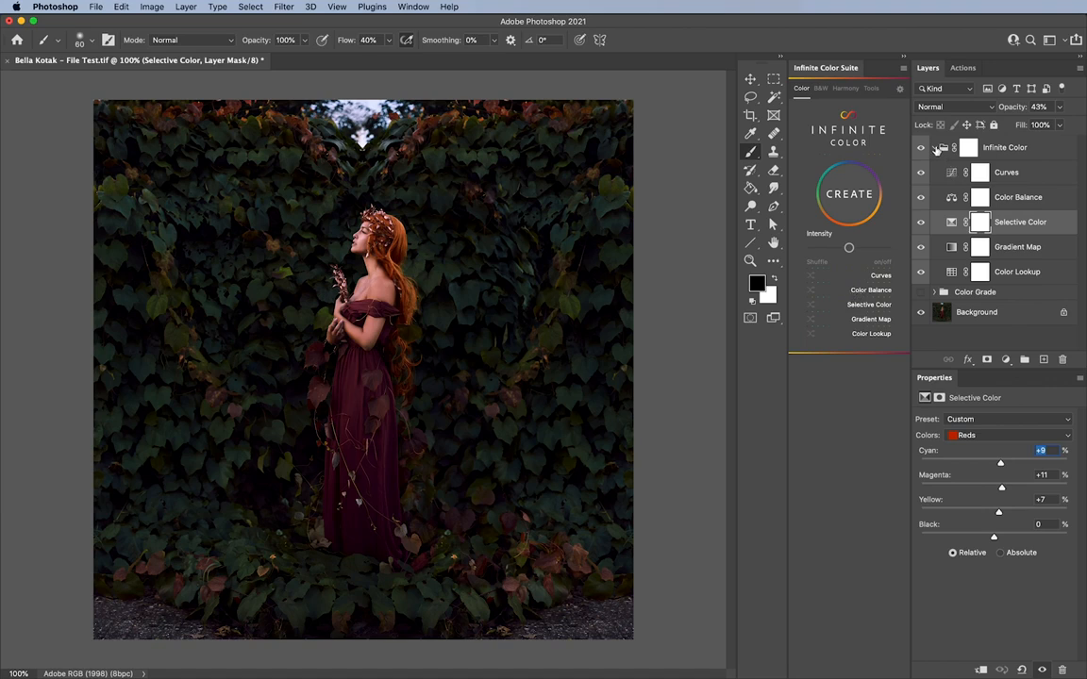
left_click(937, 150)
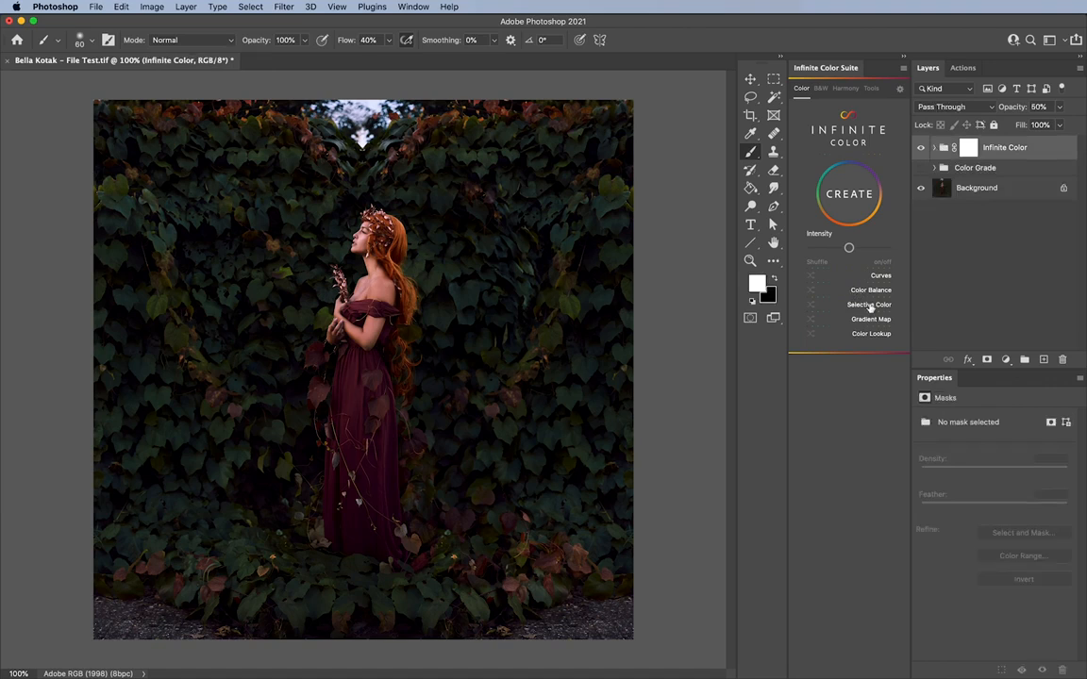
Reduce the Infinite Color intensity to its minimum and generate a new color grade
left_click(870, 306)
left_click(870, 306)
left_click_drag(848, 247, 808, 254)
left_click(855, 200)
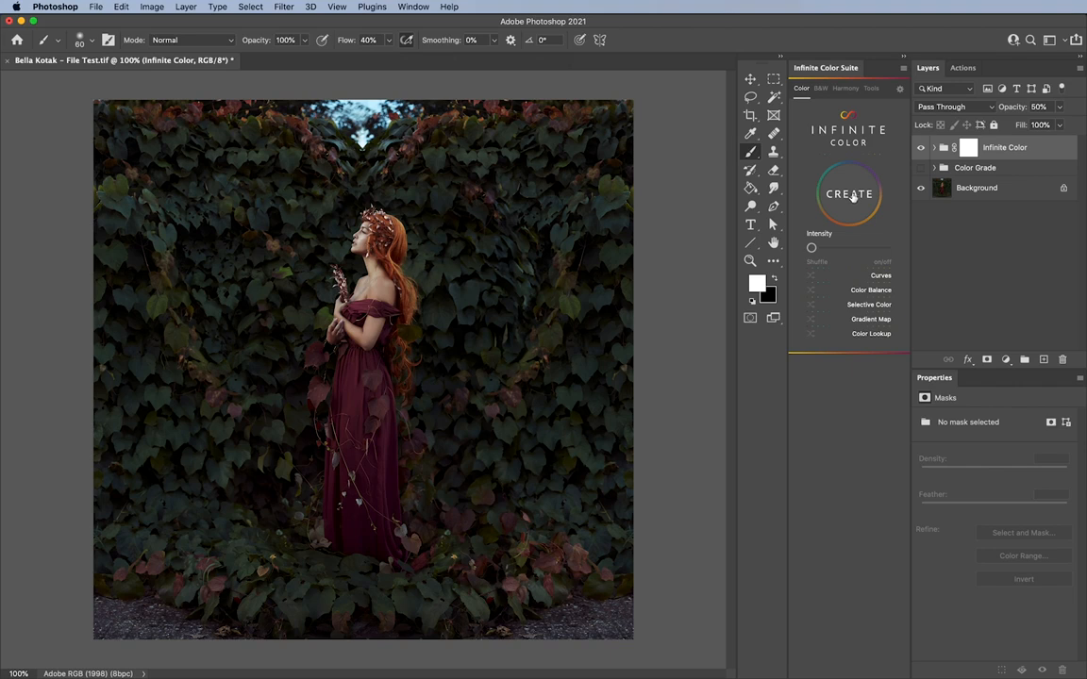
left_click(851, 195)
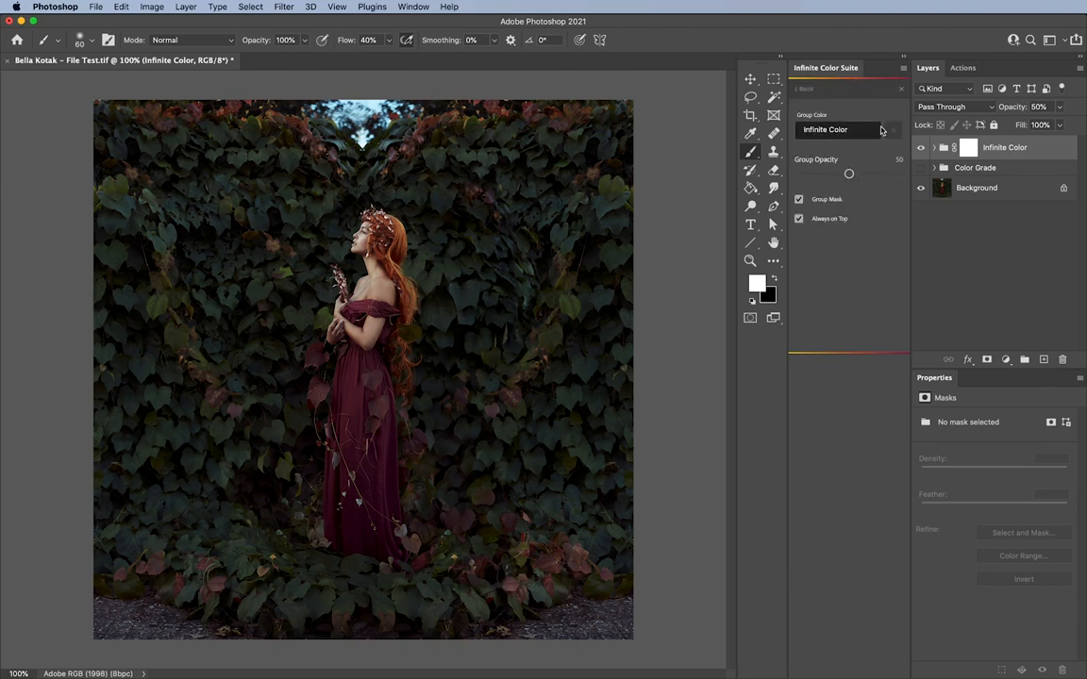
Set the Infinite Color plugin's group color to red
left_click(892, 133)
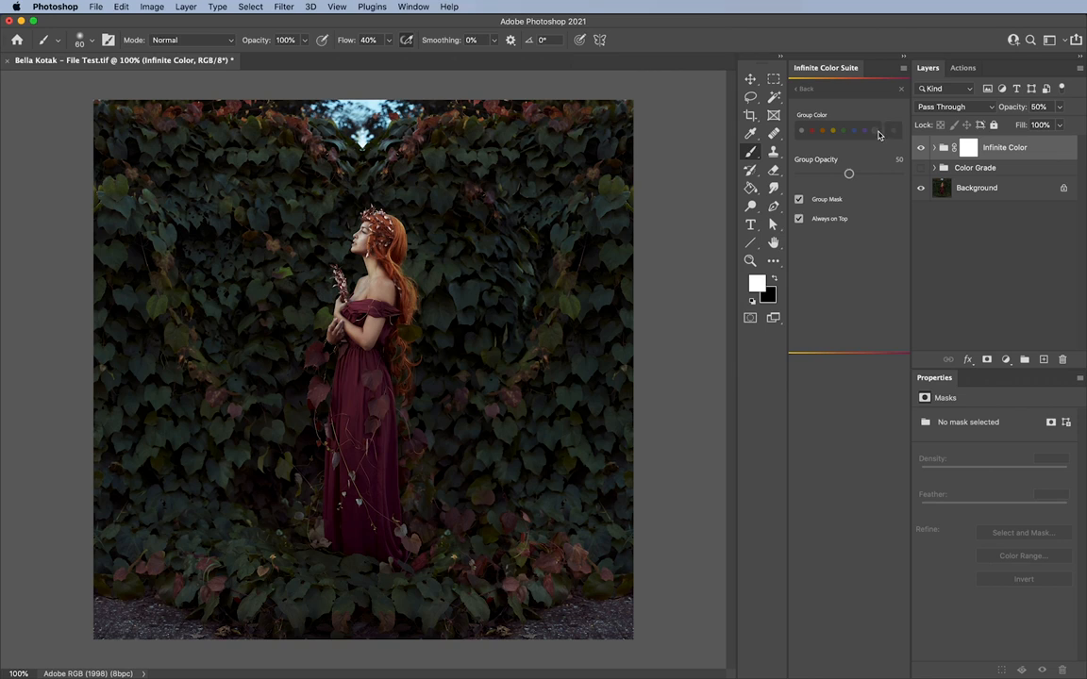
left_click(881, 134)
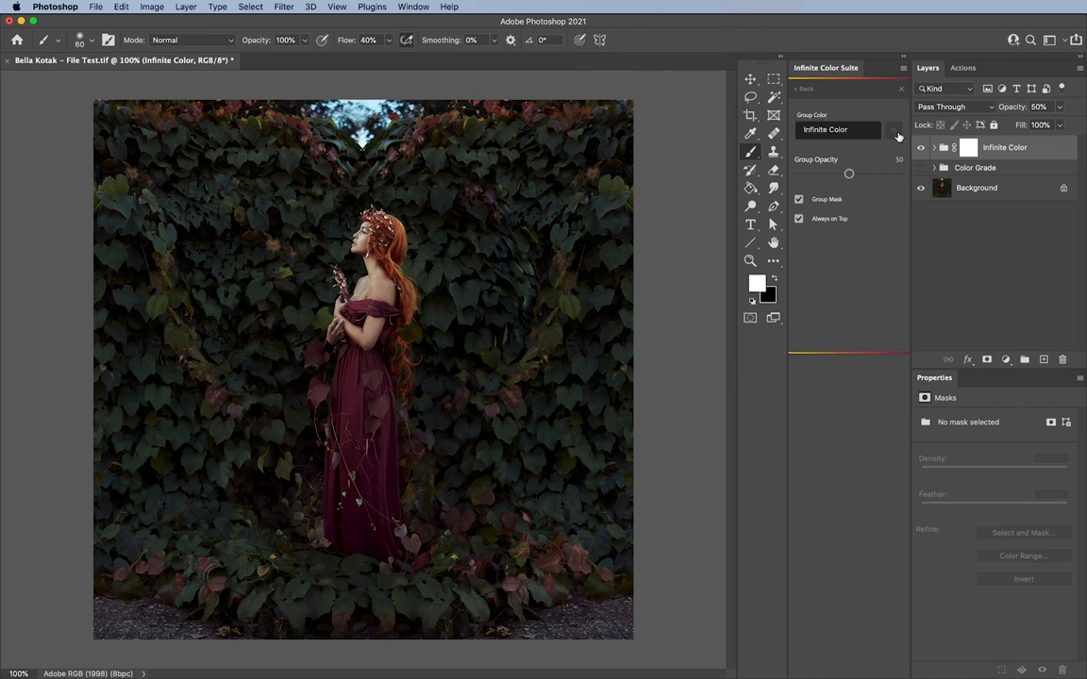
left_click(882, 134)
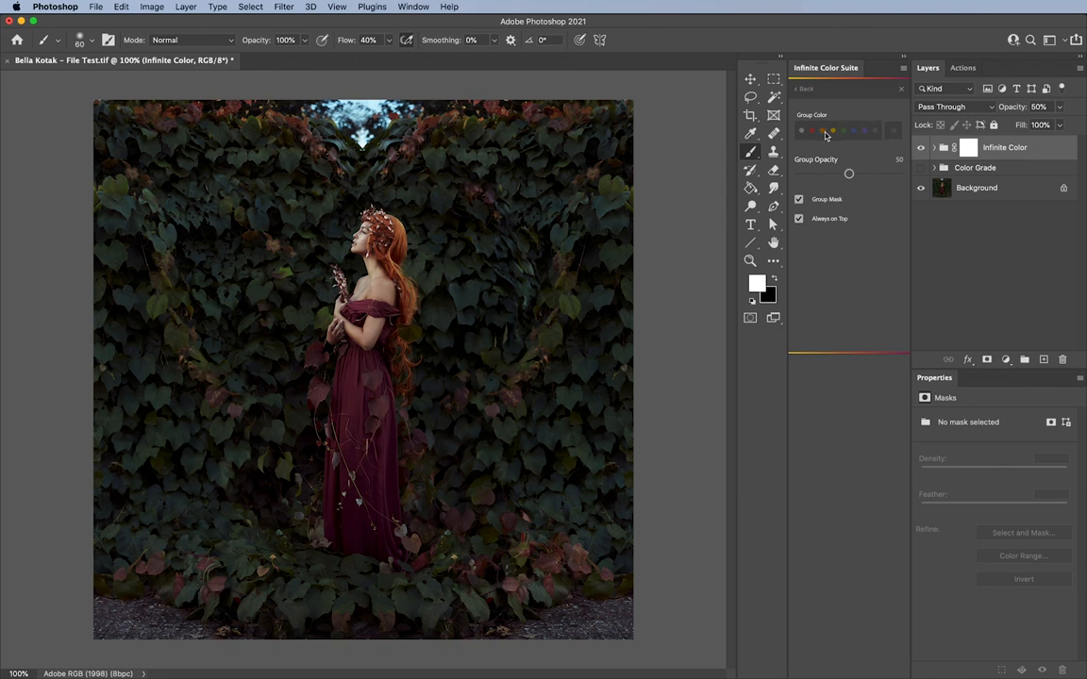
left_click(820, 134)
left_click(891, 132)
left_click(812, 131)
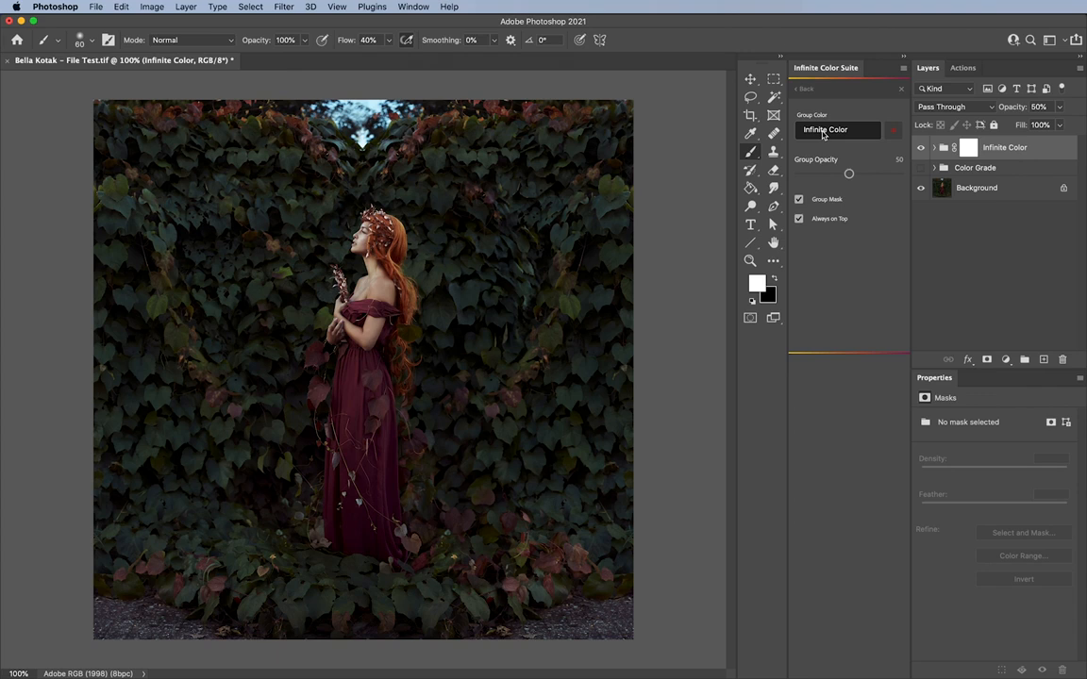
Set the plugin's group name to TONING and its group opacity to 55
left_click(823, 134)
type("TONING")
left_click(823, 153)
mouse_move(849, 175)
left_mouse_down()
mouse_move(900, 179)
mouse_move(827, 177)
left_mouse_up()
left_click_drag(823, 176, 853, 180)
Paint black over the woman and her dress on the Infinite Color group's mask, and compare the result by toggling the group's visibility
left_click(968, 151)
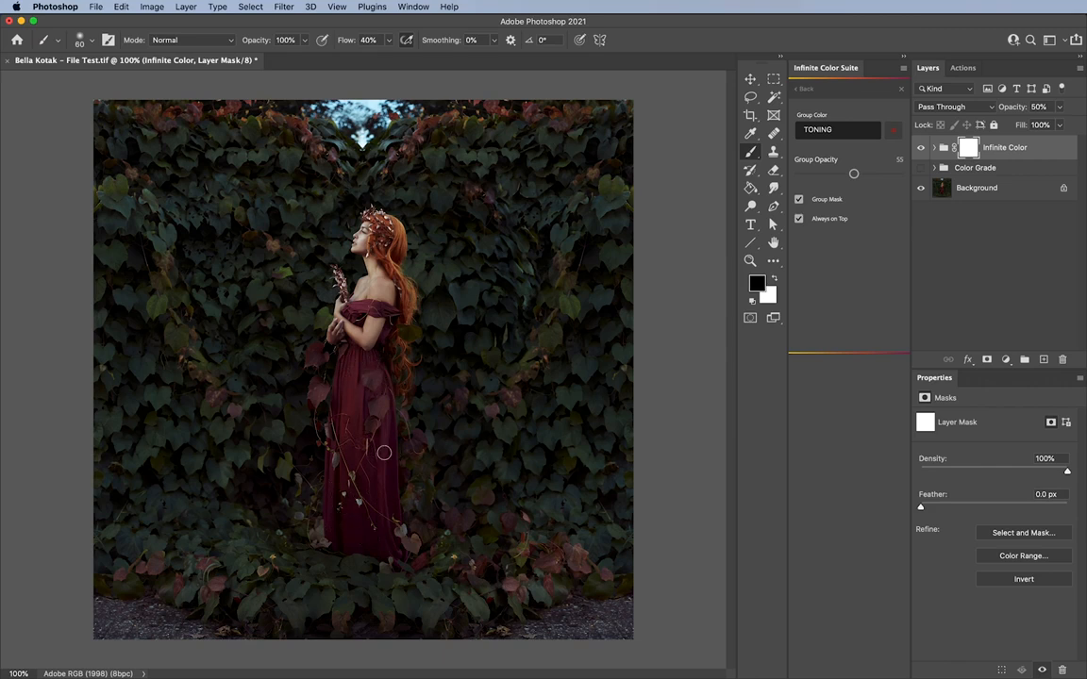
left_click_drag(377, 366, 333, 319)
left_click(916, 149)
left_click(920, 148)
left_click(920, 148)
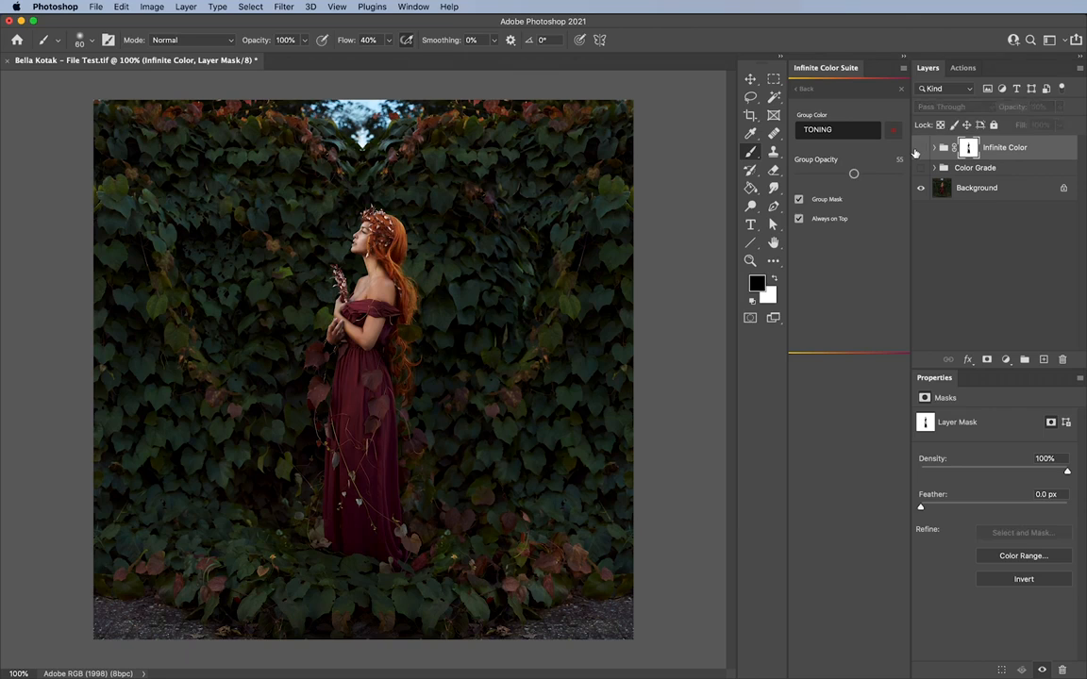
Turn the Infinite Color group back on at 50% opacity and leave the plugin's group settings
left_click(919, 148)
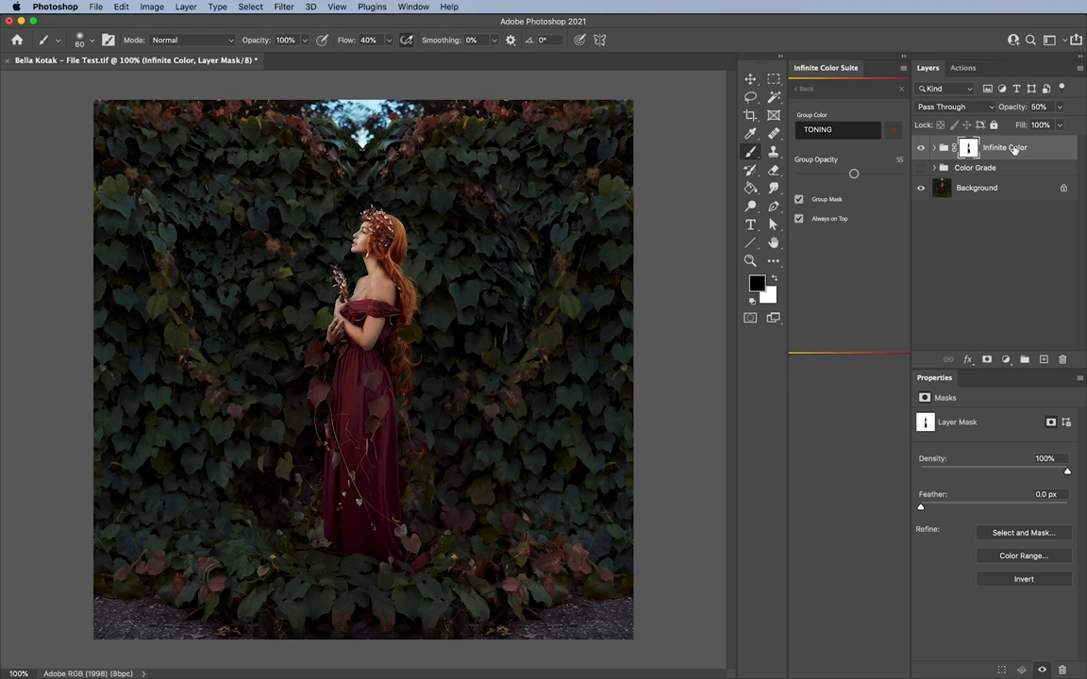
left_click(806, 89)
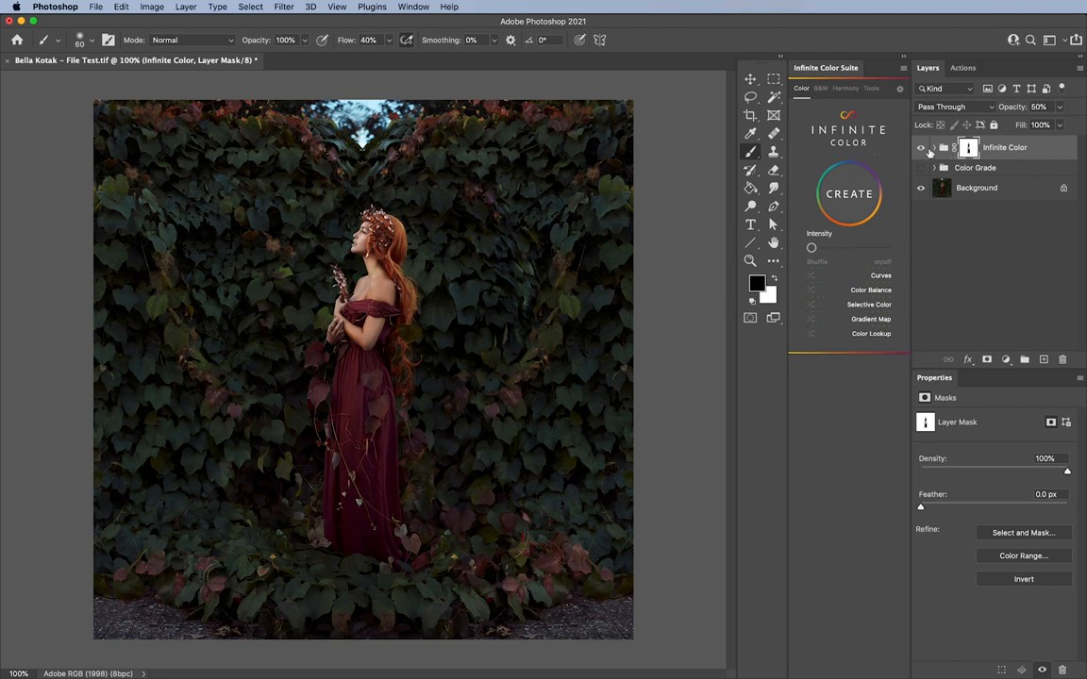
Compare the Infinite Color and Color Grade groups by alternating their visibility, and inspect the groups nested in Color Grade
left_click(922, 149)
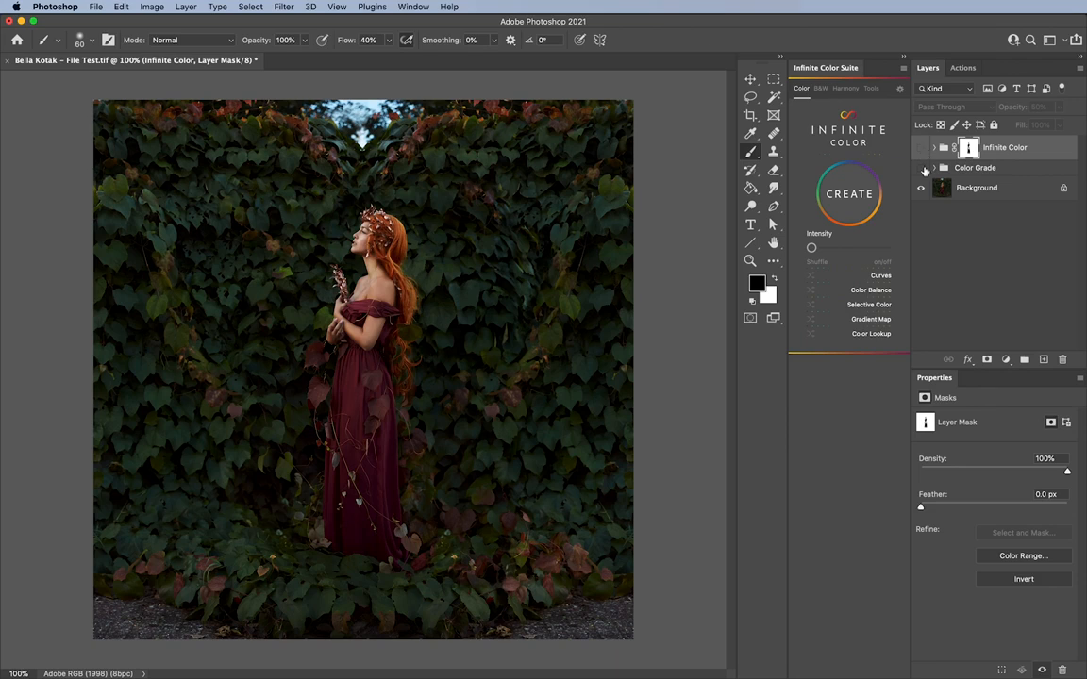
left_click(921, 168)
left_click(935, 168)
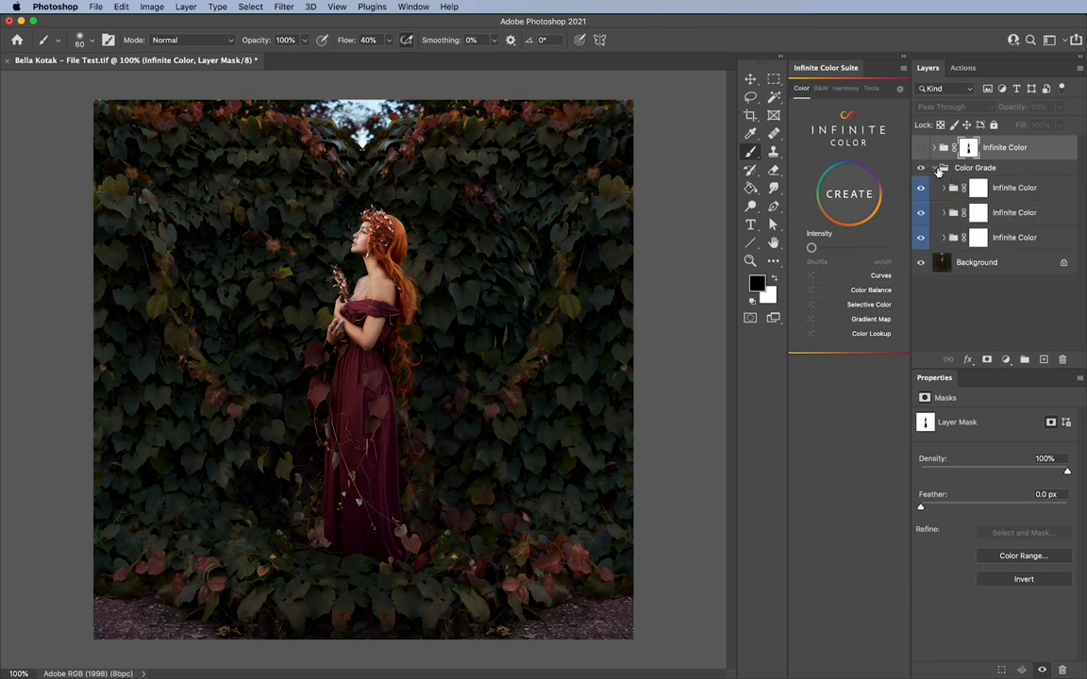
left_click(1000, 233)
left_click(1004, 207)
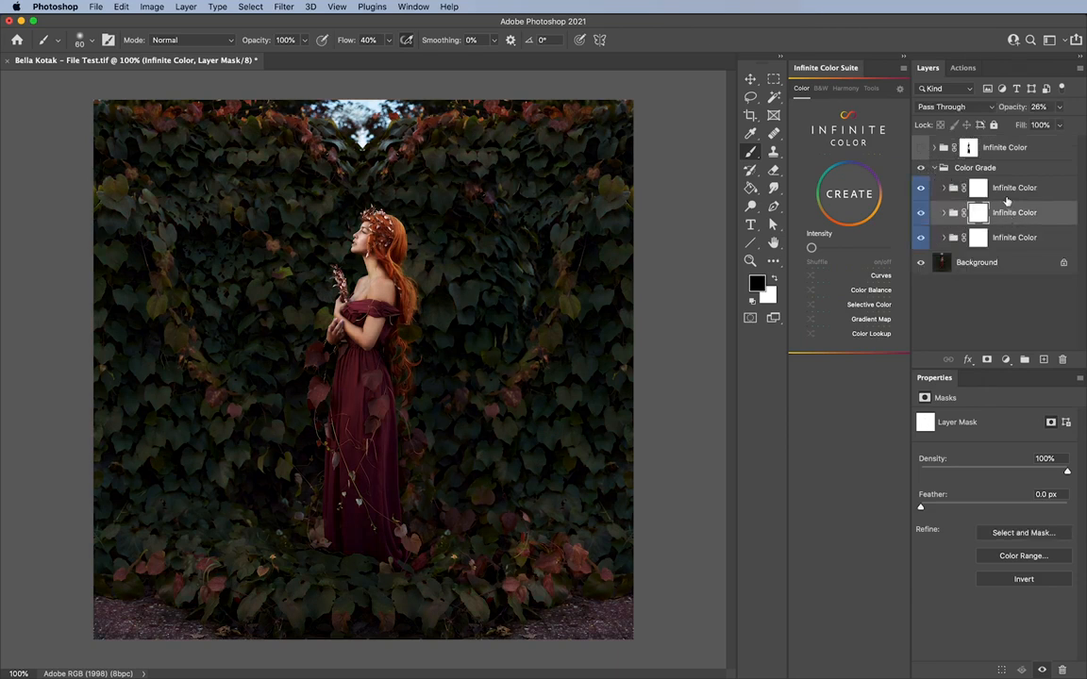
left_click(935, 168)
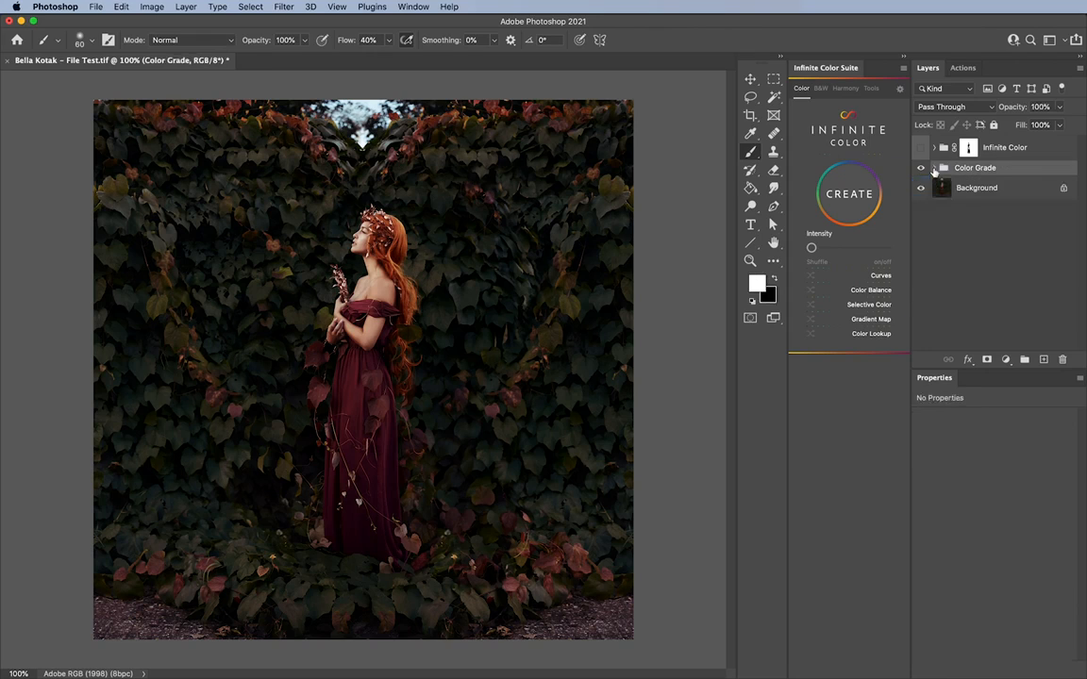
left_click(921, 148)
left_click(922, 169)
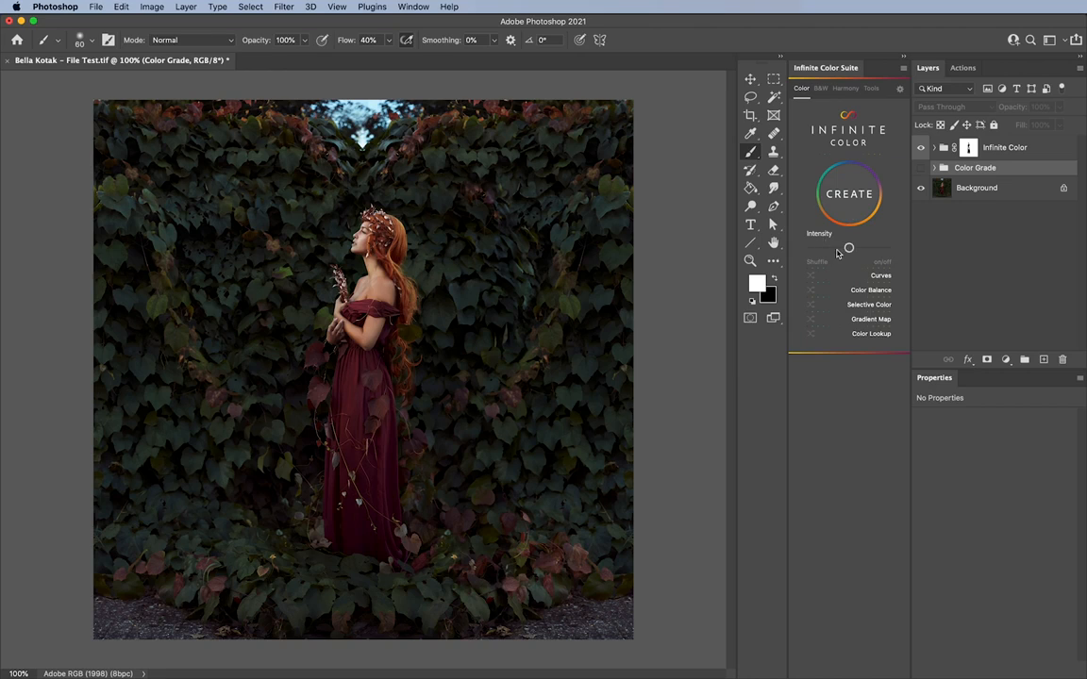
Generate a new color grade above the Infinite Color group with the intensity slightly above its minimum
left_click(992, 155)
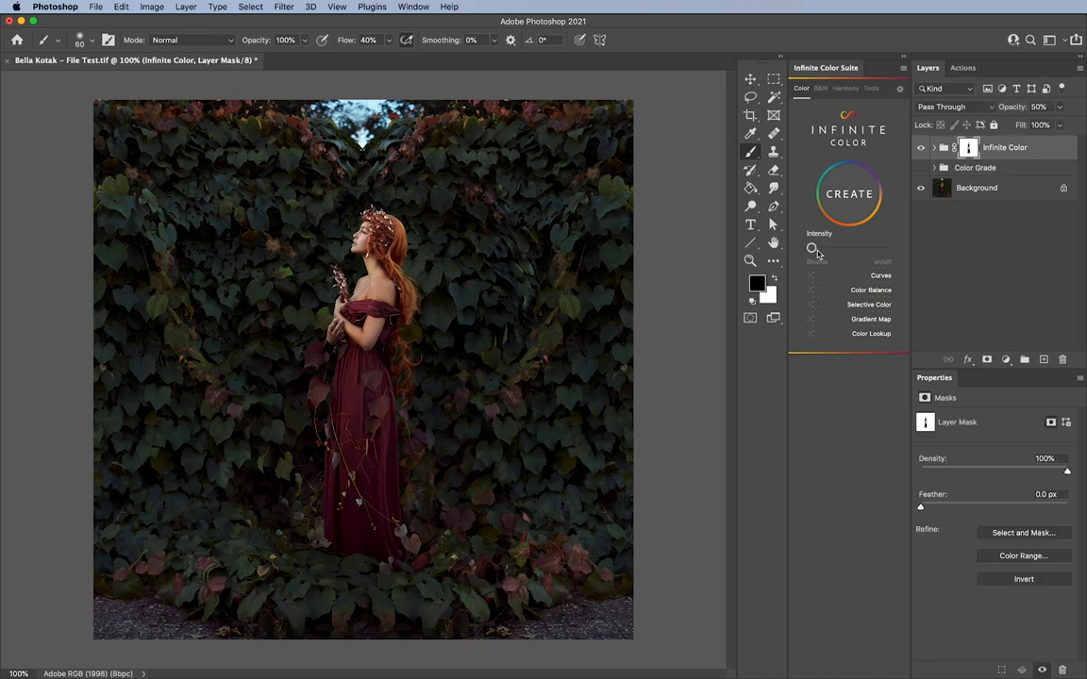
mouse_move(820, 253)
left_mouse_down()
mouse_move(834, 253)
mouse_move(824, 255)
left_mouse_up()
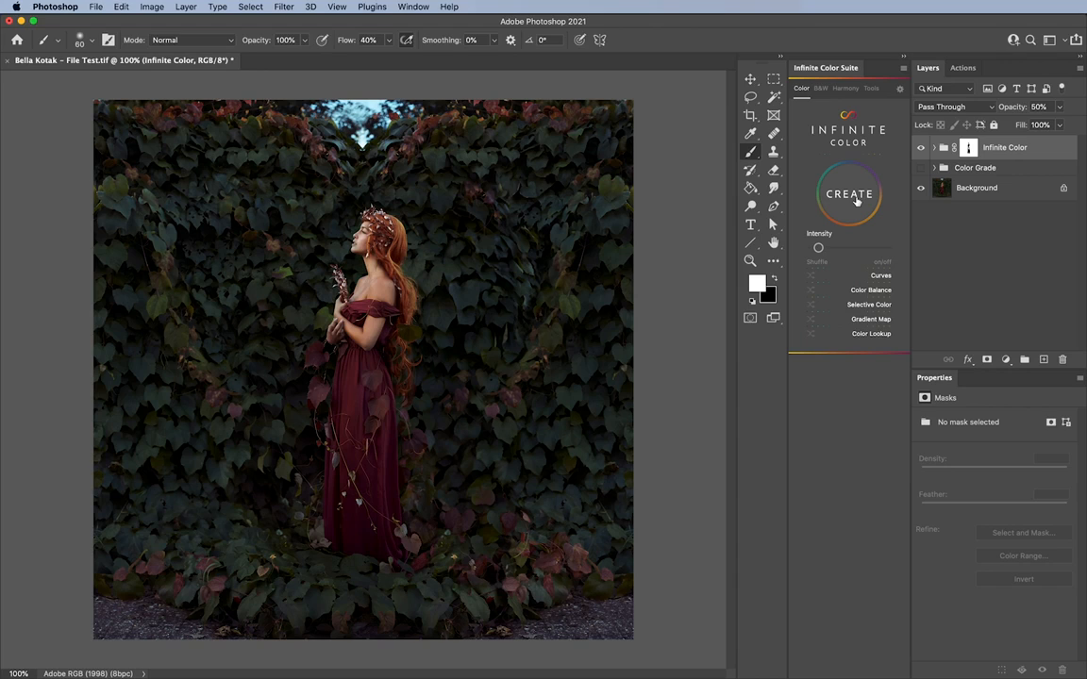
left_click(855, 201)
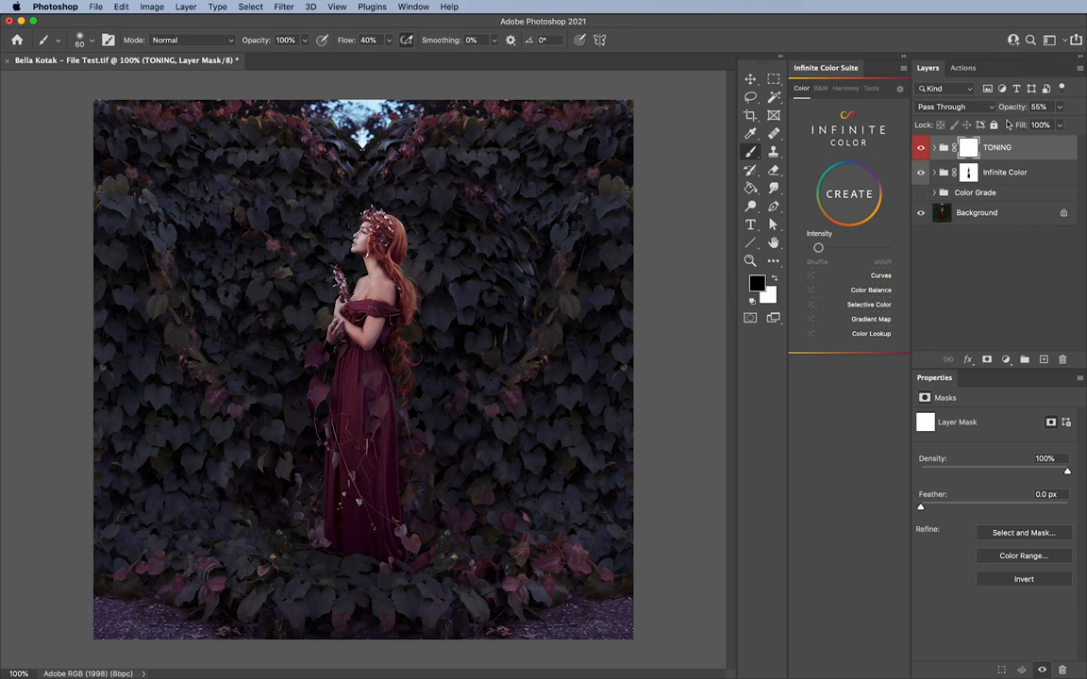
Generate another color grade at minimum intensity with Color Balance, Gradient Map and Color Lookup turned off
left_click_drag(819, 248, 804, 250)
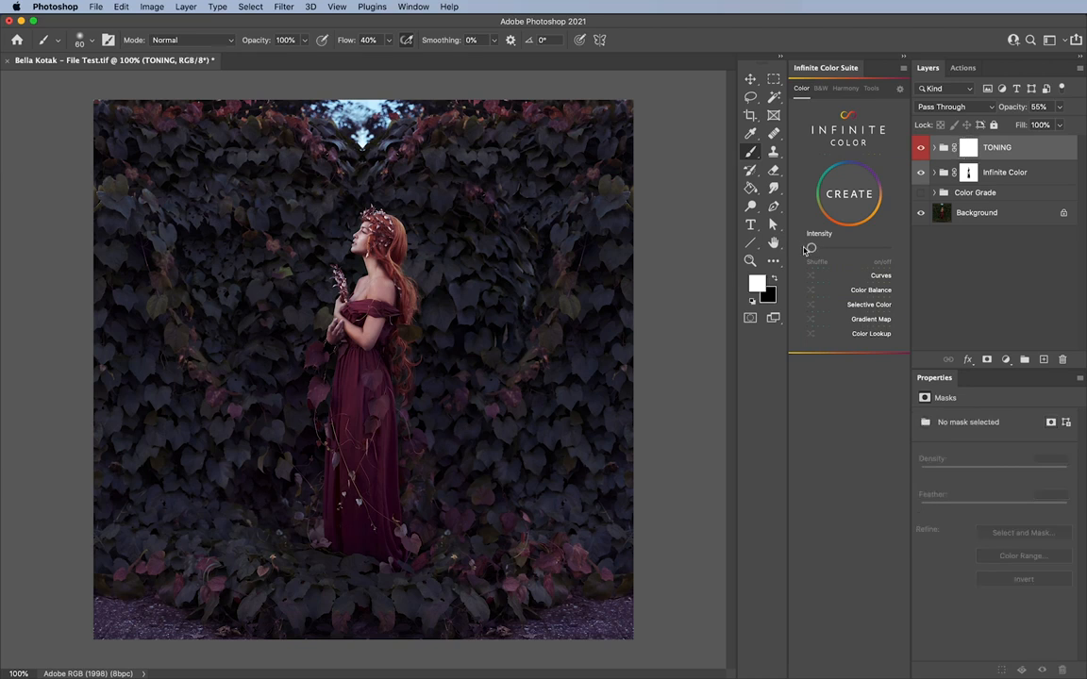
left_click(853, 289)
left_click(877, 319)
left_click(877, 335)
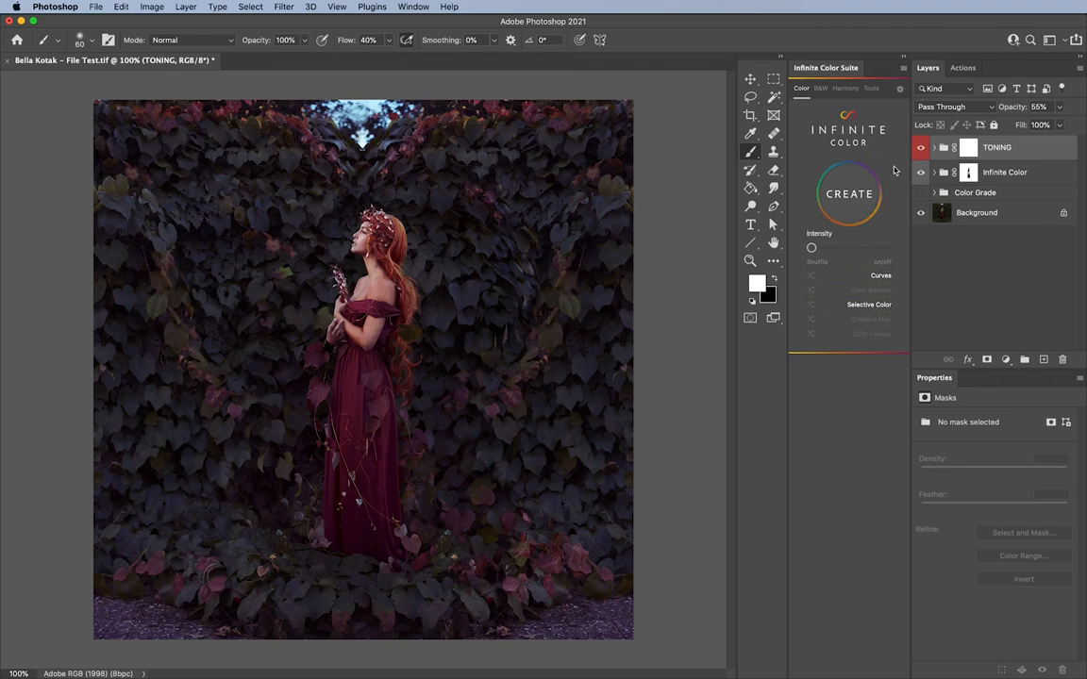
left_click(920, 149)
left_click(849, 196)
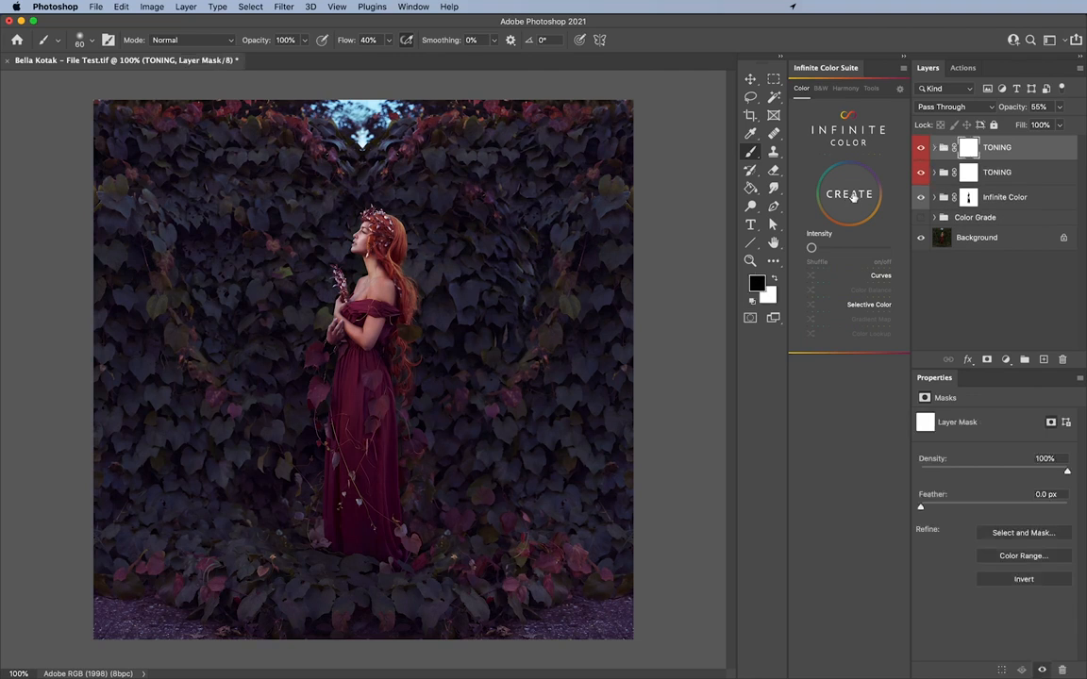
Regenerate the upper TONING grade several times and lower its group opacity to 22%
left_click(850, 195)
left_click(848, 195)
left_click(848, 195)
left_click(848, 195)
left_click_drag(1010, 110, 999, 111)
Compare the image with both TONING groups hidden and shown, and review the stacked color grade groups
left_click_drag(923, 173, 923, 151)
left_click(995, 202)
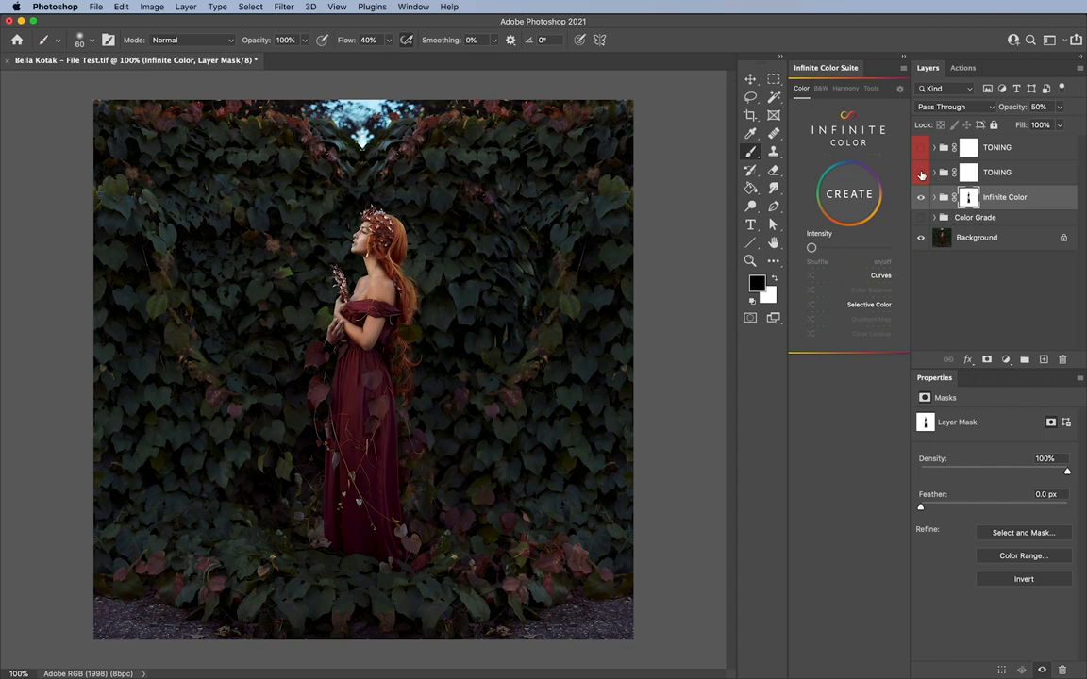
left_click(921, 148)
left_click(921, 173)
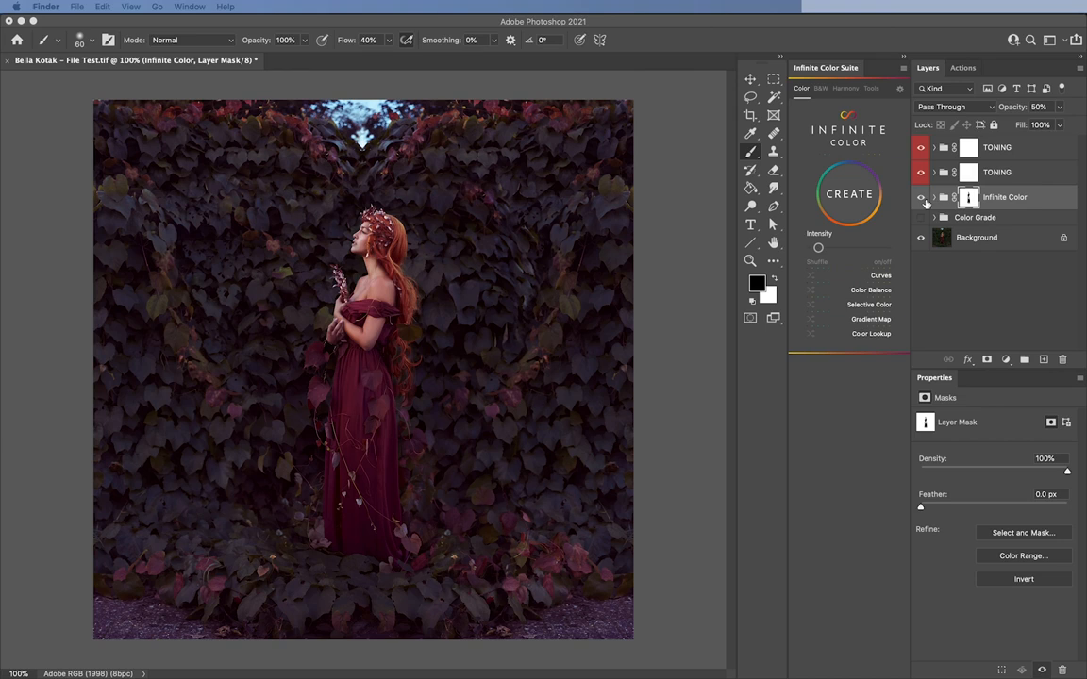
left_click(1006, 150)
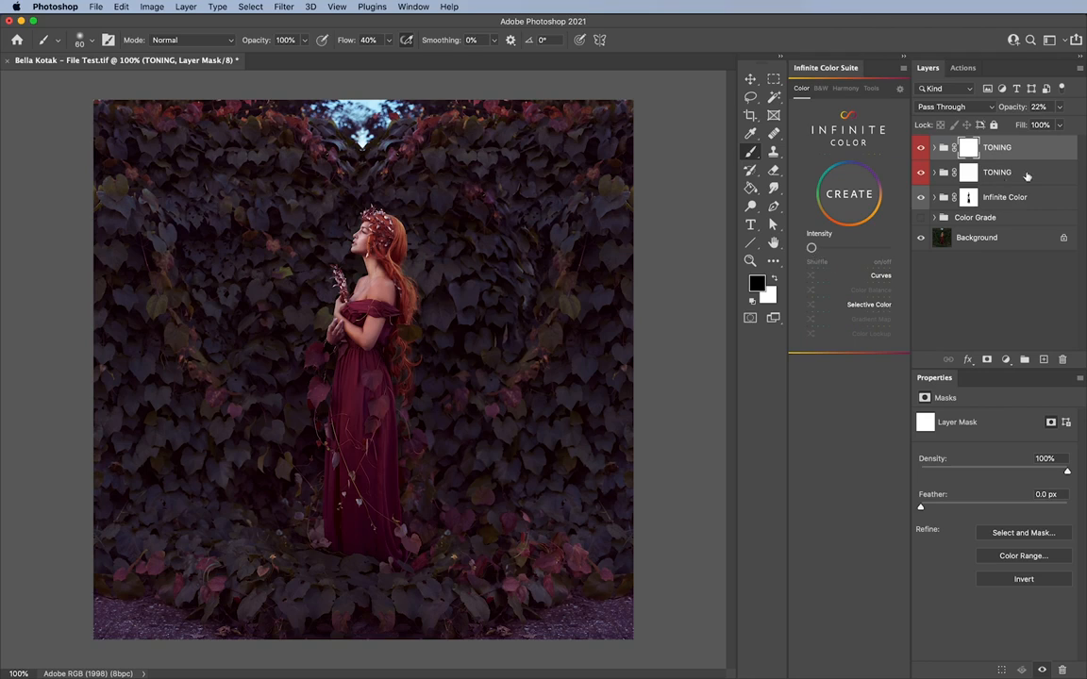
left_click(1011, 199)
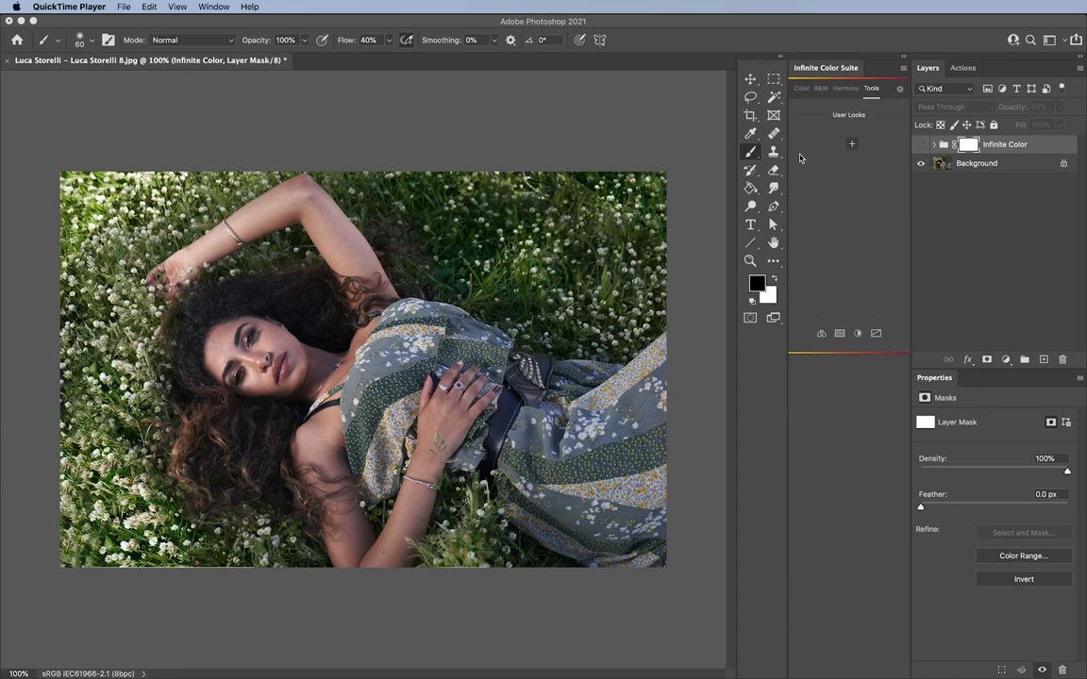
Show and expand the Infinite Color group on the flower-field portrait, and select it together with its five adjustment layers
left_click(915, 148)
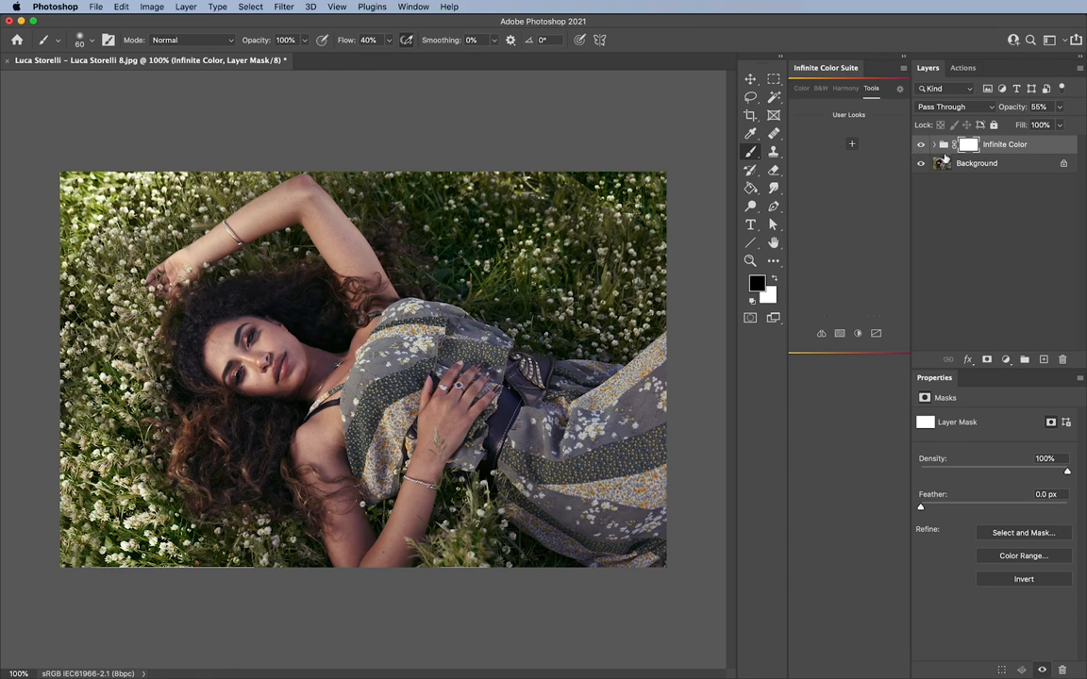
left_click(935, 146)
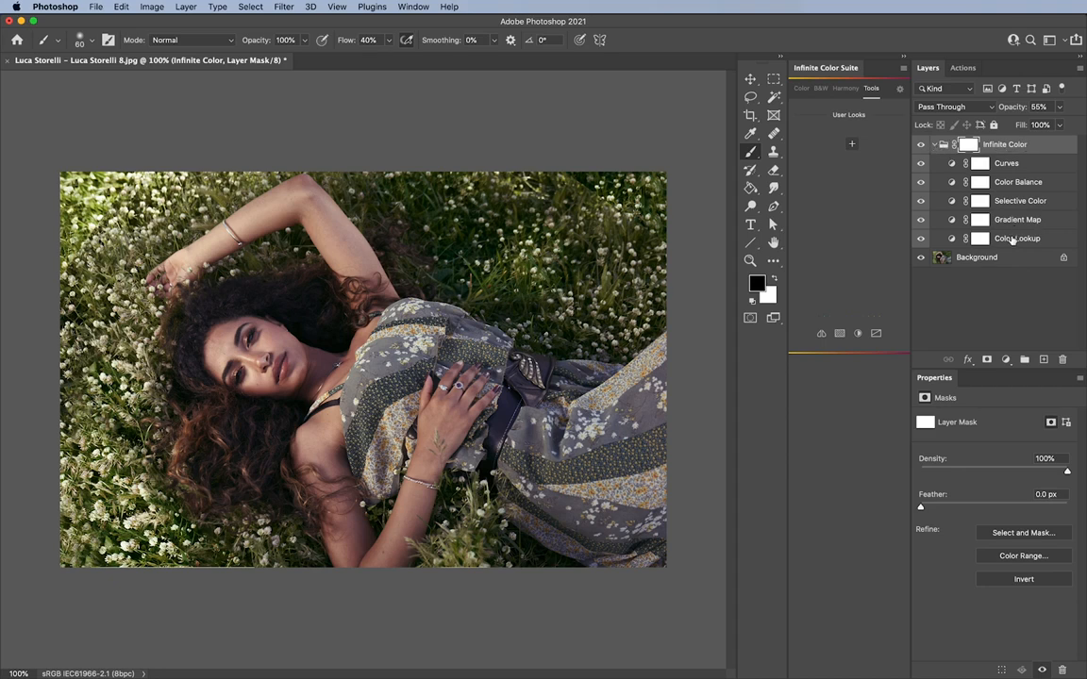
left_click(1016, 237, "shift")
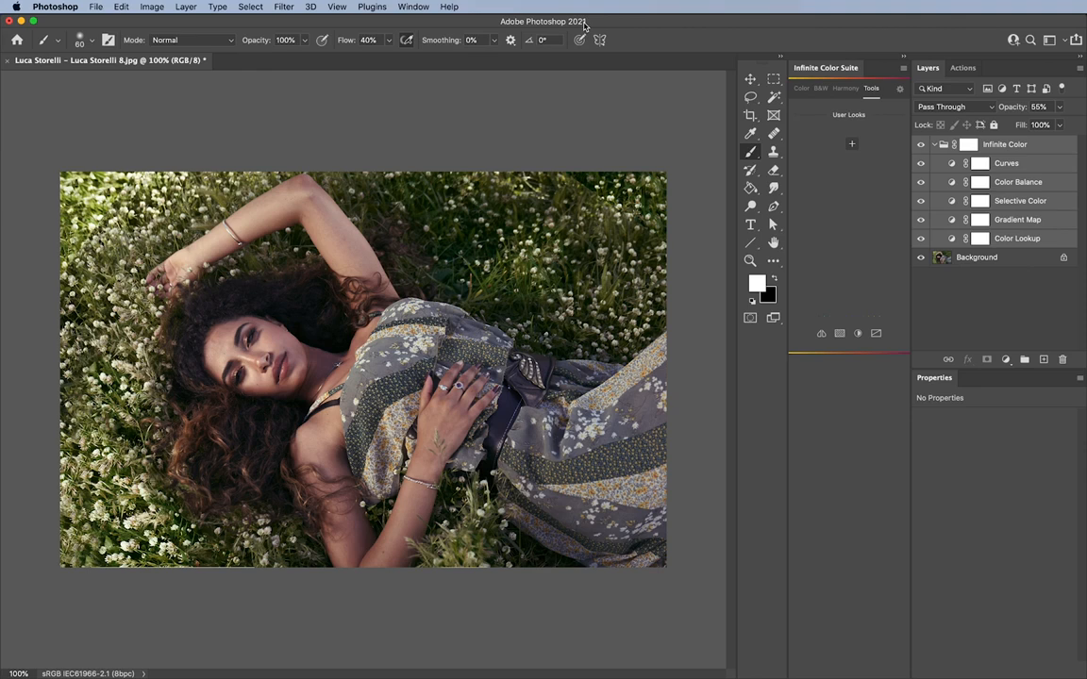
left_click(364, 9)
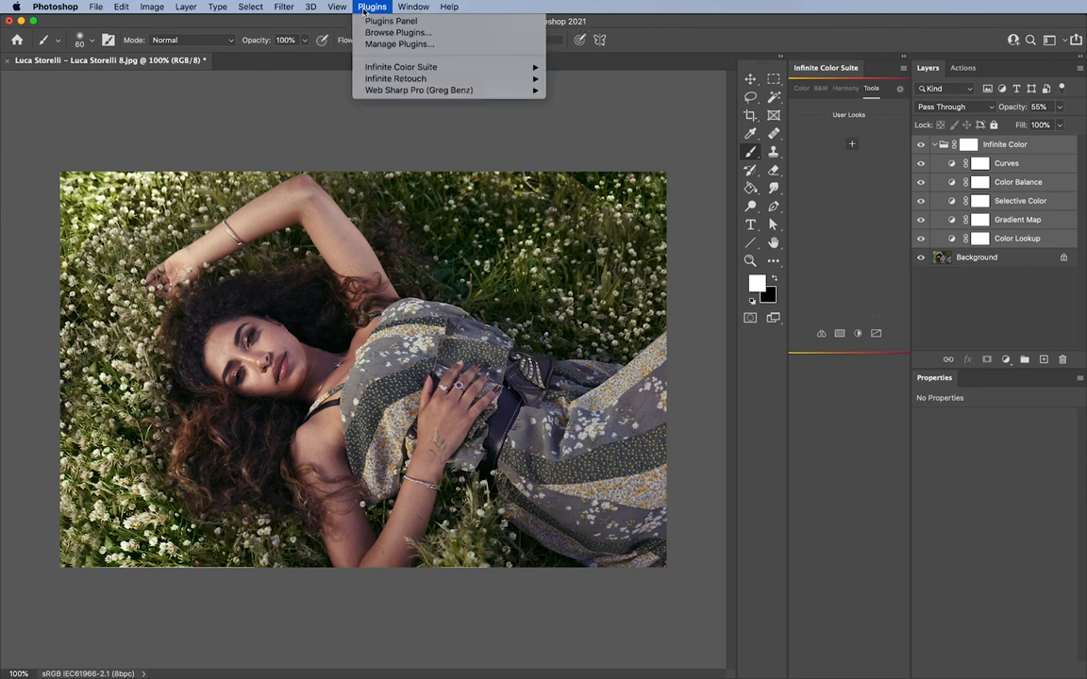
left_click(577, 14)
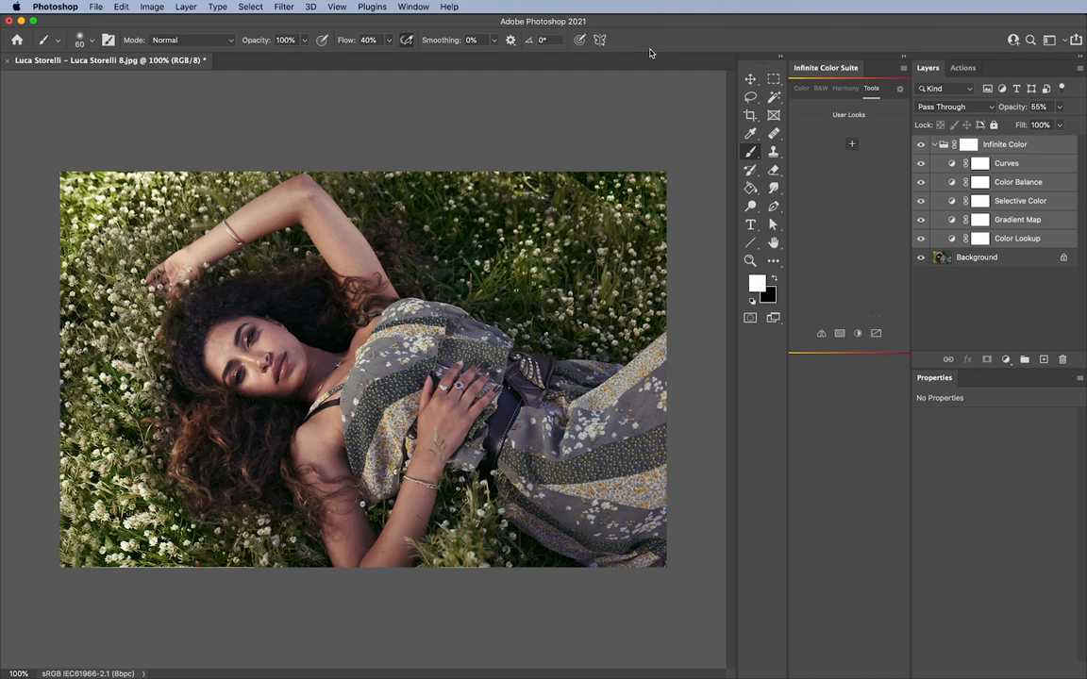
Add a user look named Warm Summer to the plugin and save the selected layers in it
left_click(853, 147)
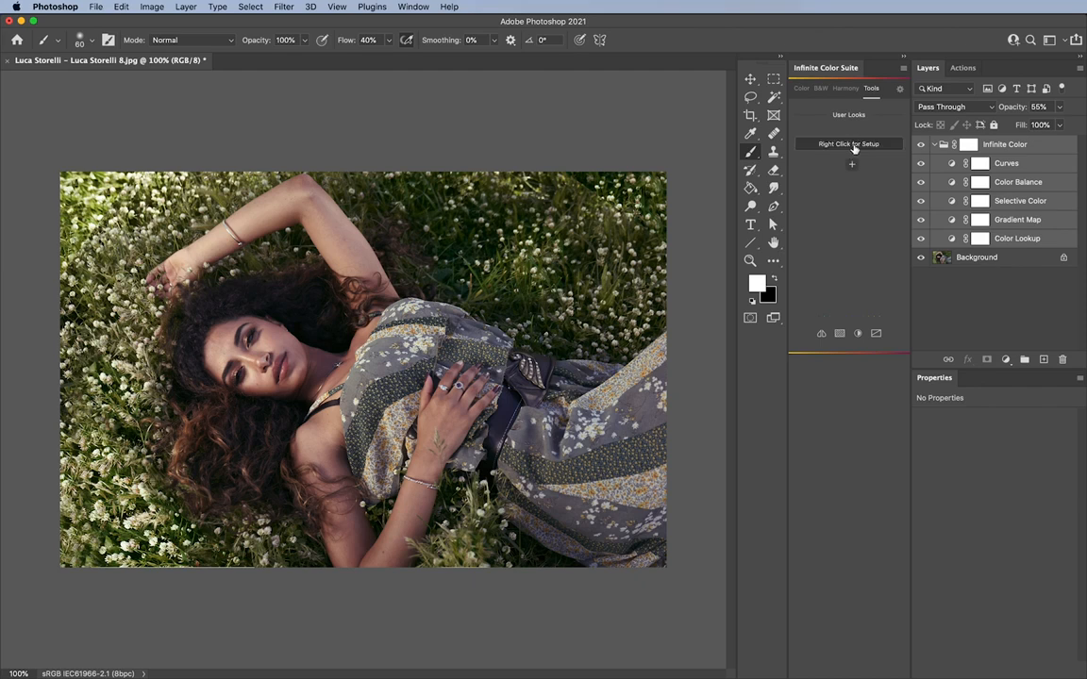
right_click(846, 148)
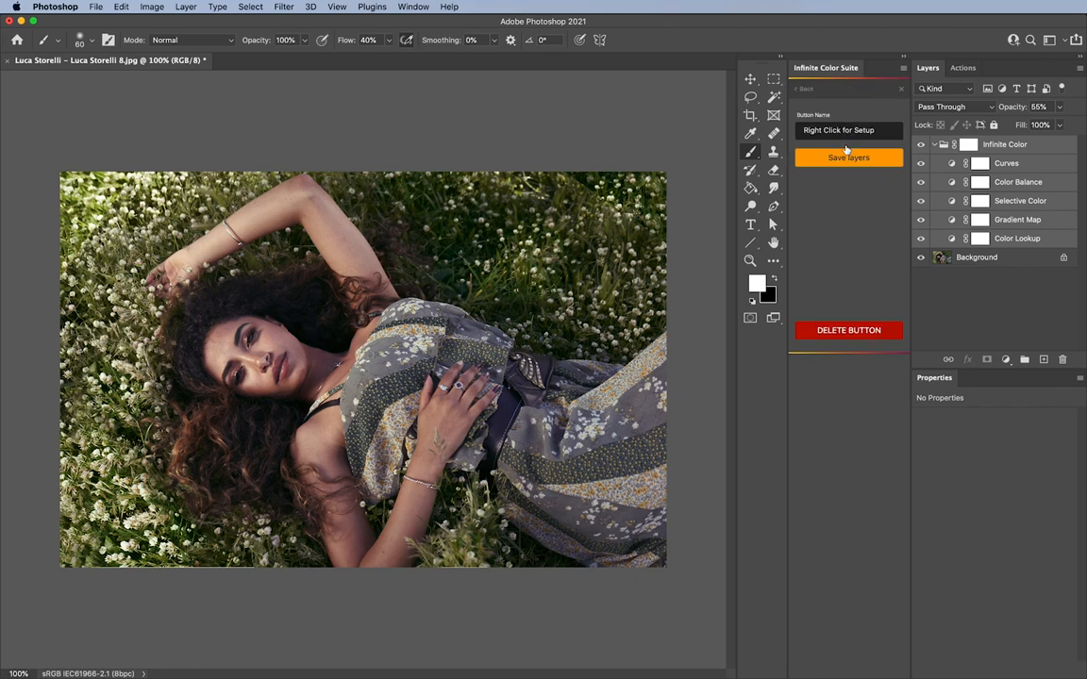
triple_click(852, 136)
type("Warm Summer")
left_click(848, 158)
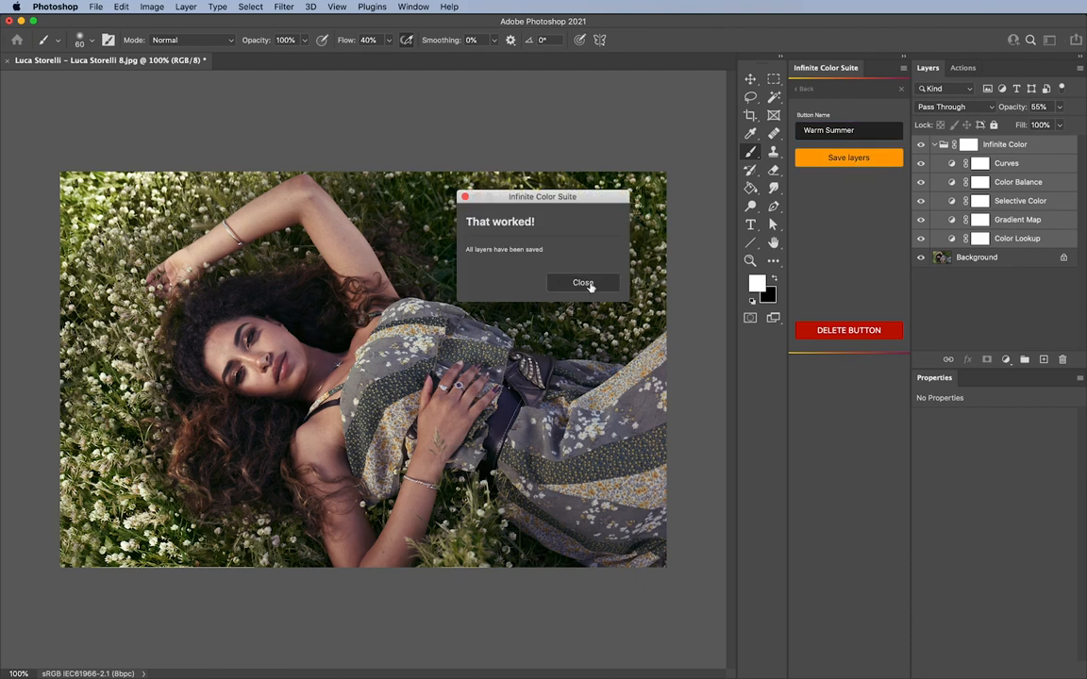
left_click(589, 287)
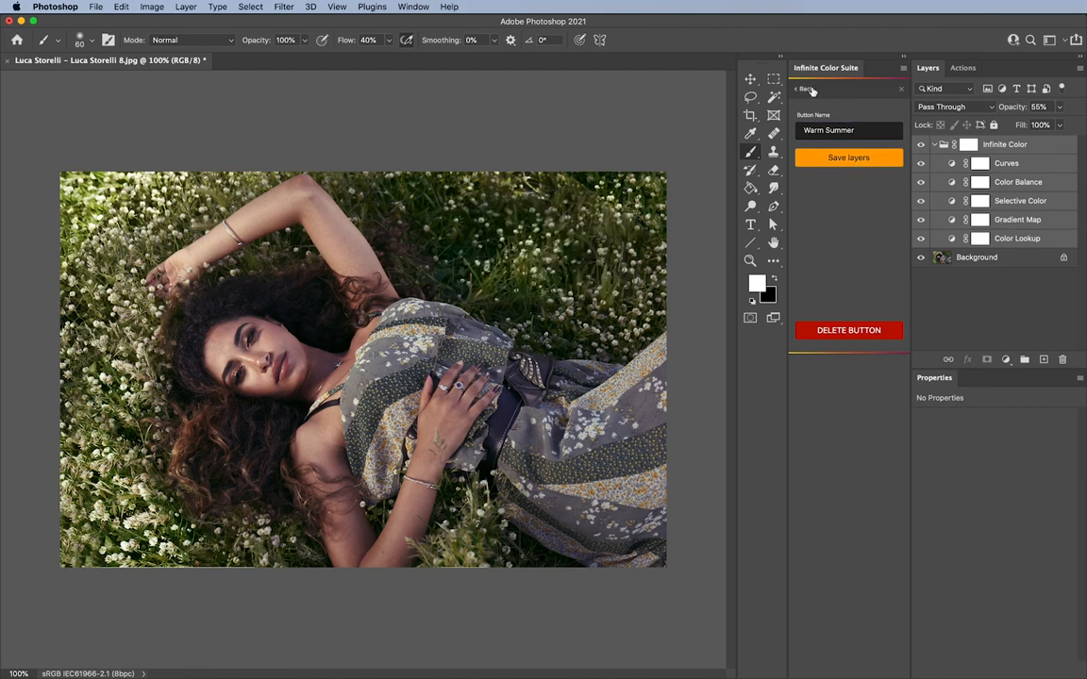
left_click(808, 89)
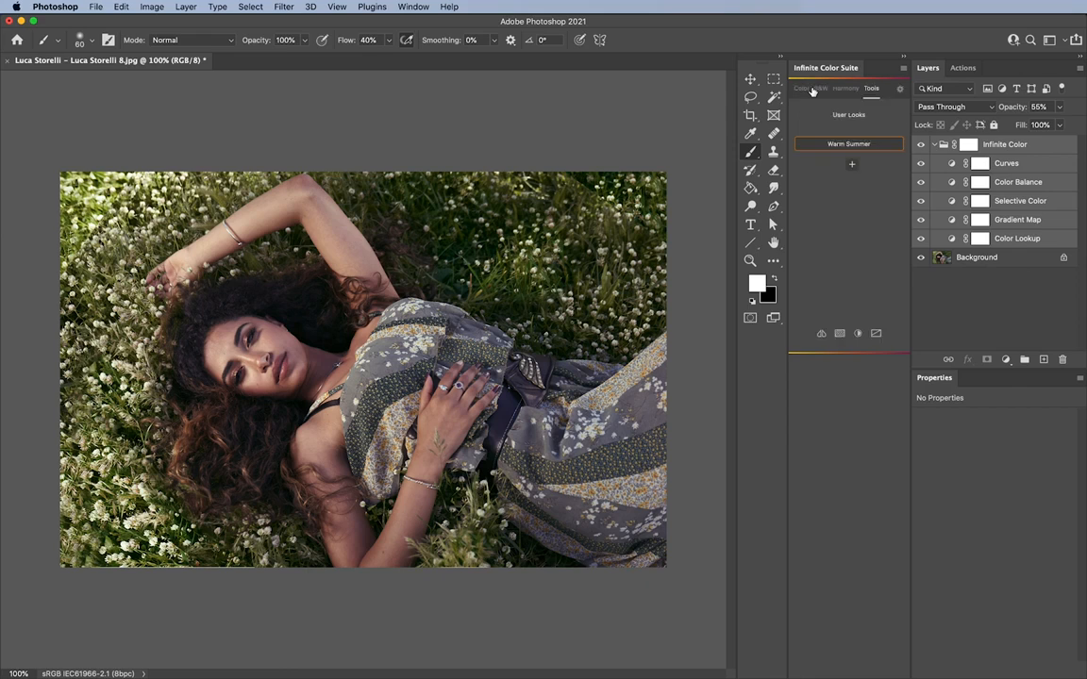
Delete the Infinite Color group, reapply the grade with the Warm Summer look, and check its layers
left_click_drag(1019, 146, 1063, 359)
left_click(848, 144)
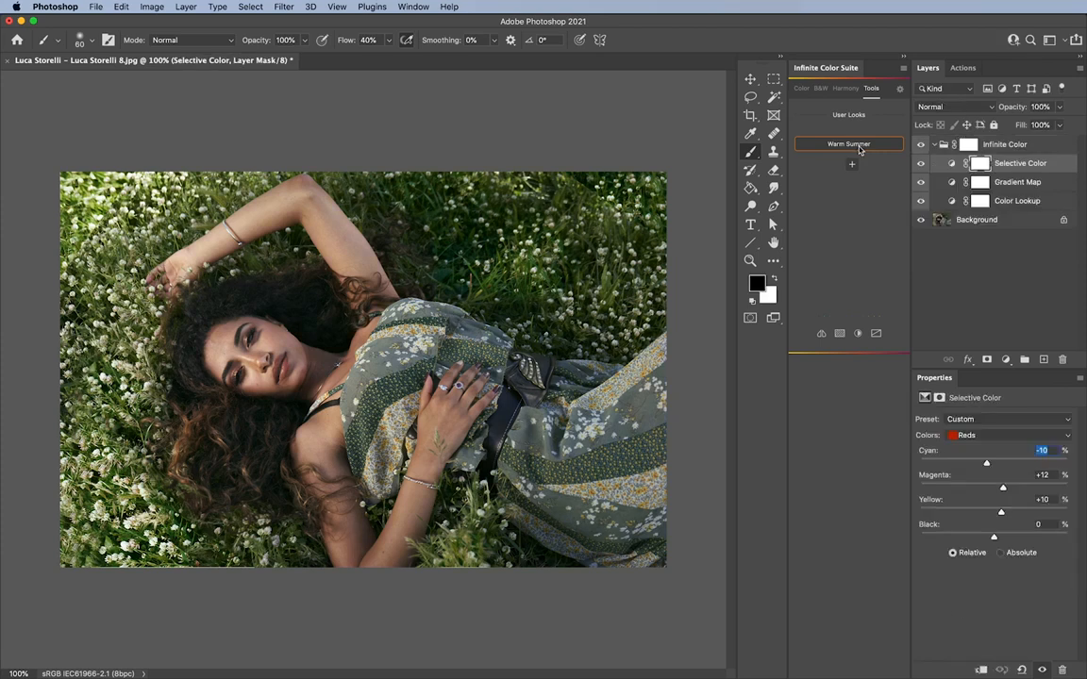
left_click(934, 144)
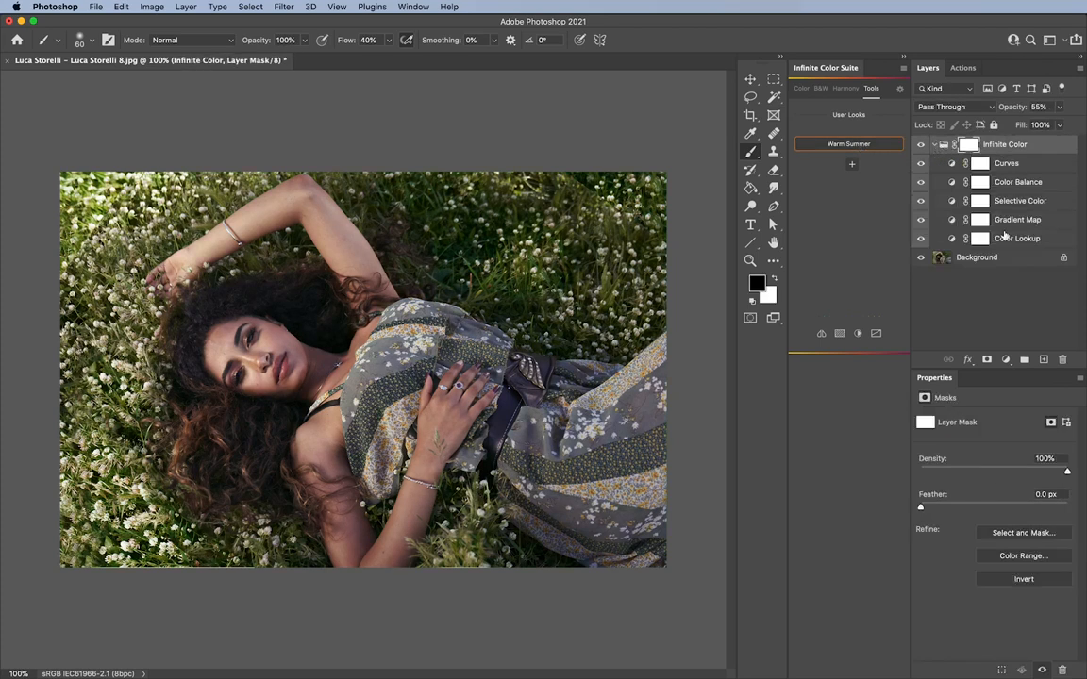
Review the plugin's backup and import settings, cancel the import file chooser, and open Infinite Cloud
left_click(900, 91)
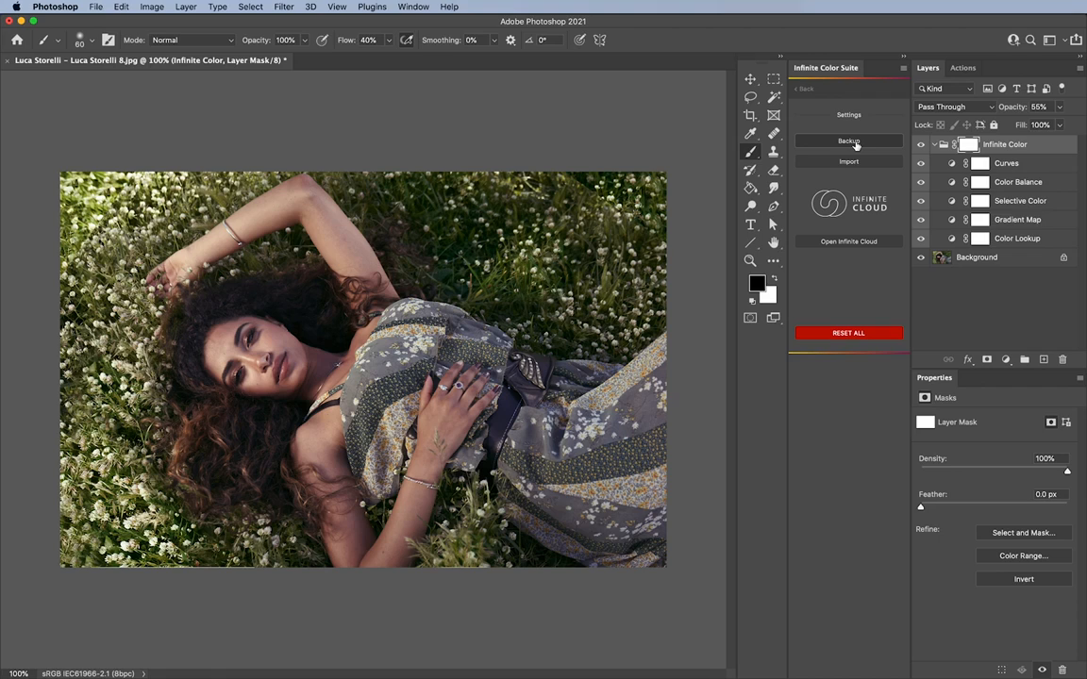
left_click(801, 89)
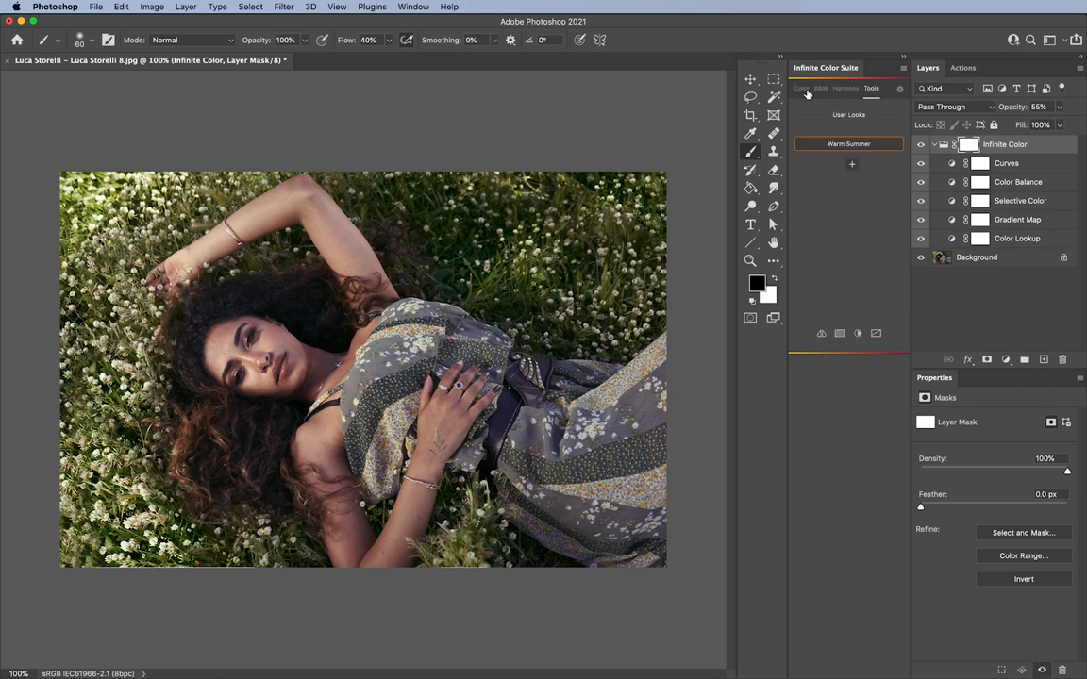
left_click(899, 89)
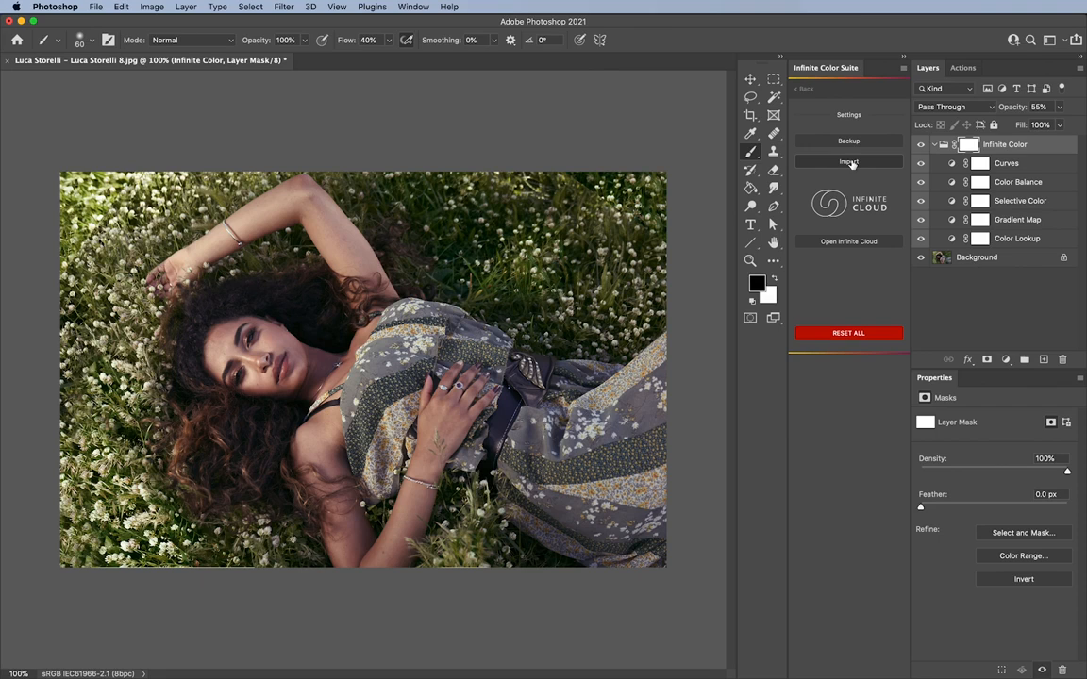
left_click(848, 162)
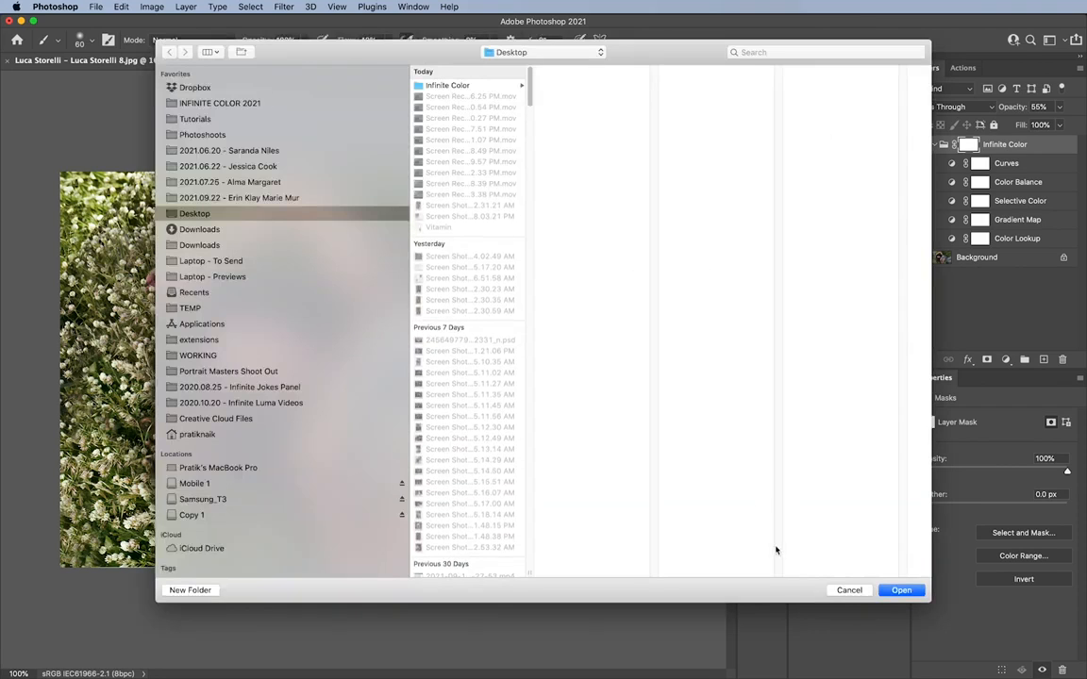
left_click(848, 590)
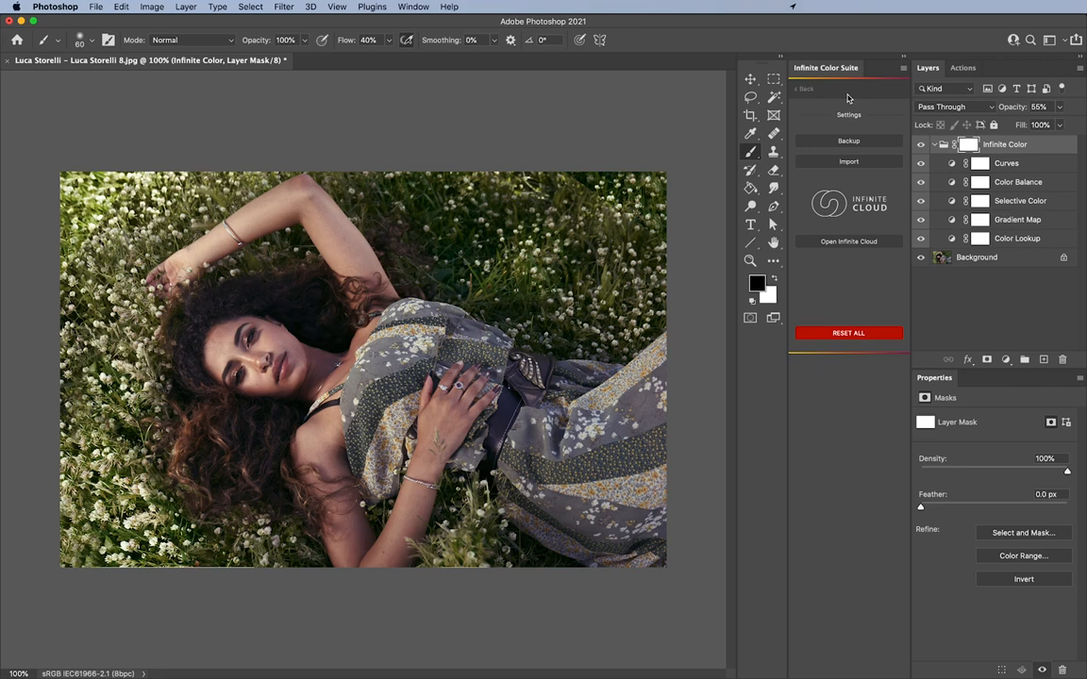
left_click(849, 242)
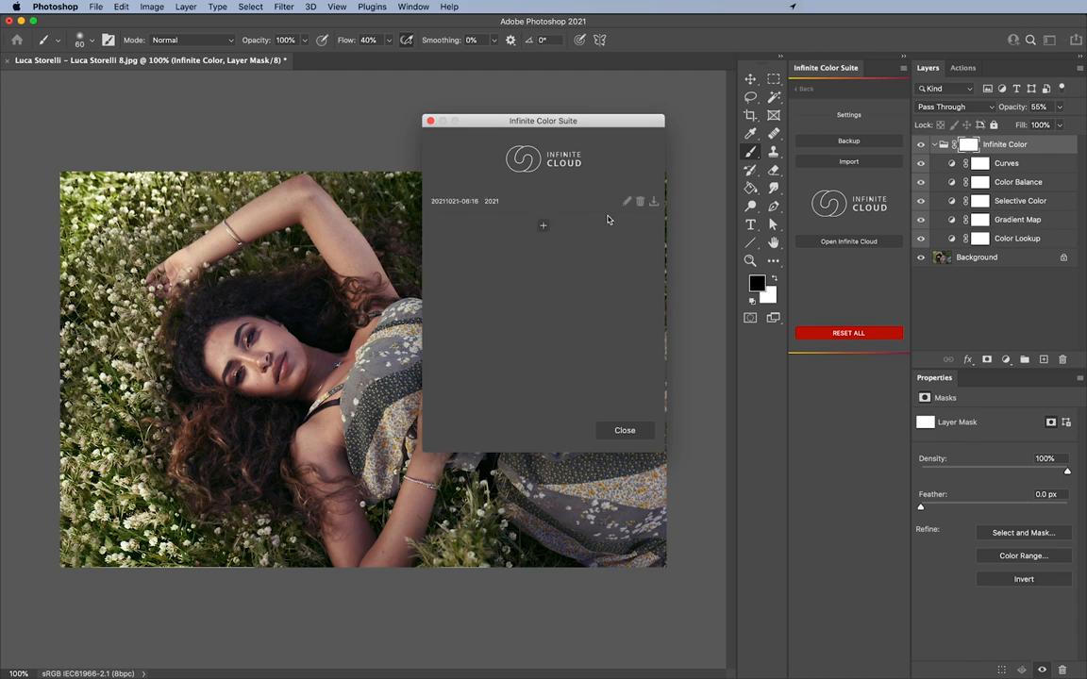
Create a new Infinite Cloud backup, name it WARM SUMMER, and close the cloud window
left_click(542, 225)
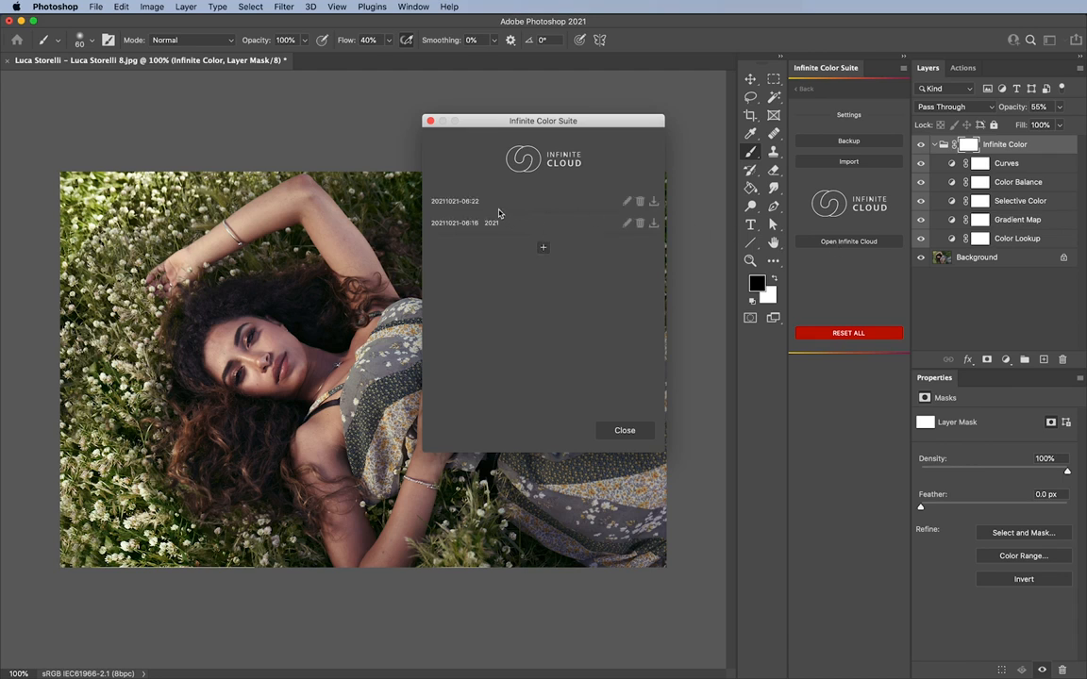
left_click(629, 203)
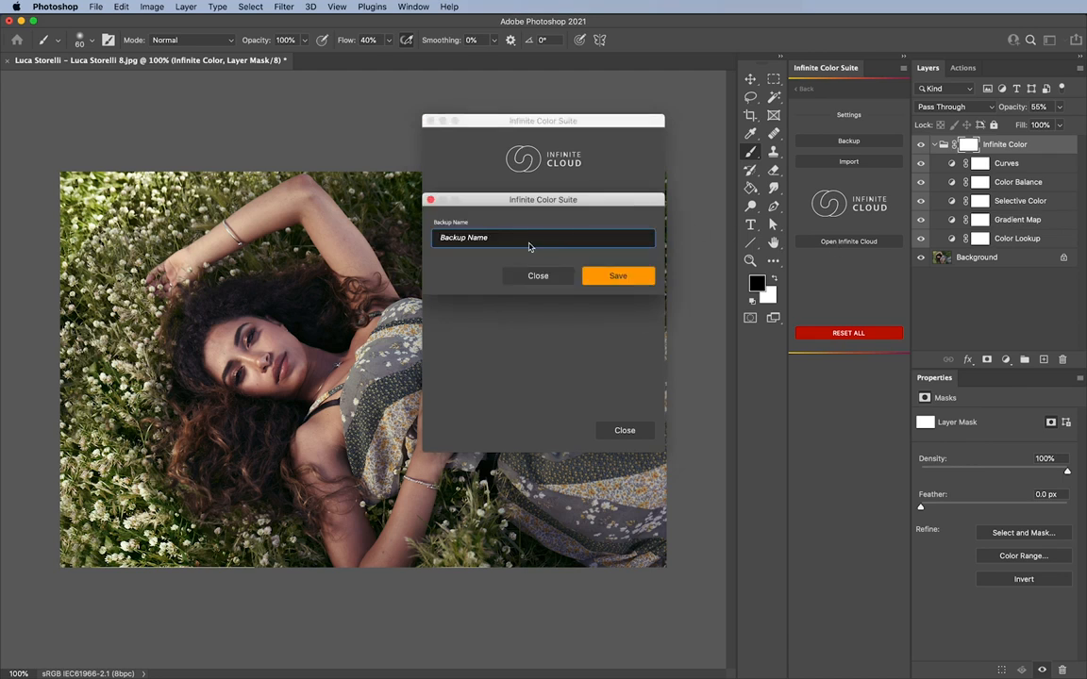
type("WARM SUMMER")
left_click(615, 276)
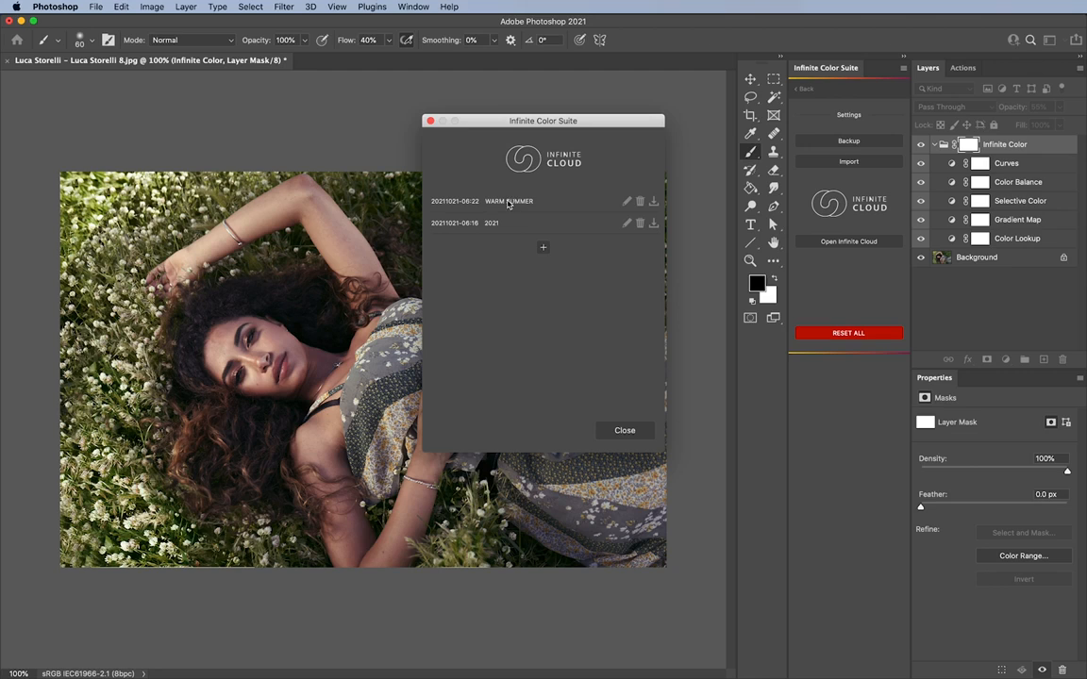
left_click(624, 430)
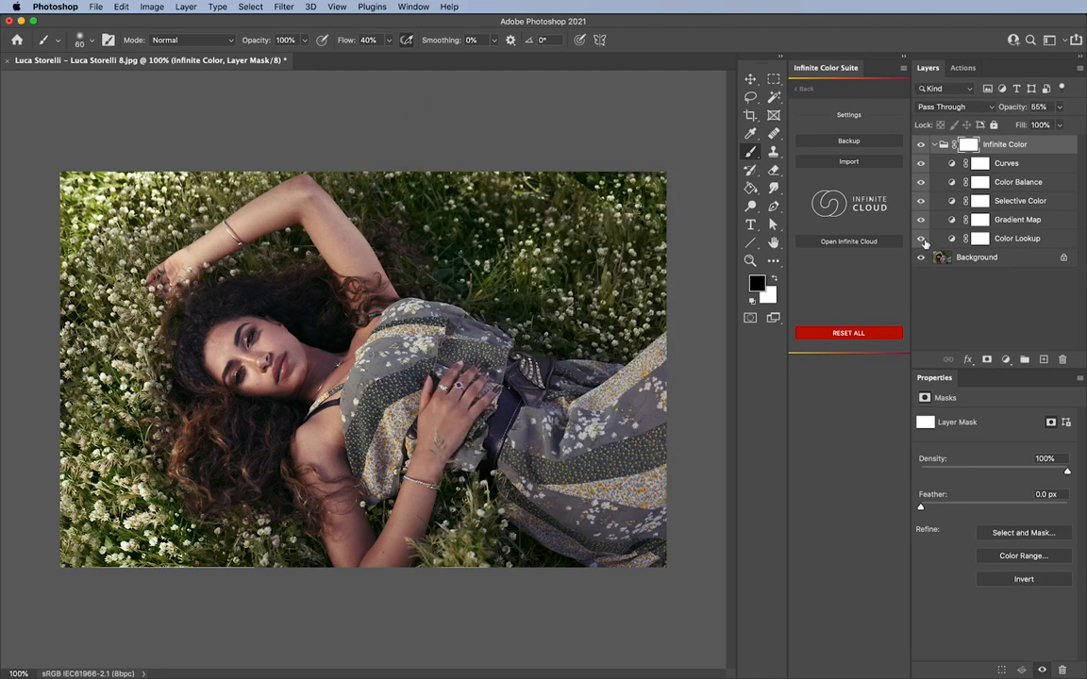
Delete the Infinite Color group and add the plugin's Regions group with its Highlights, Midtones and Shadows curves
left_click(804, 89)
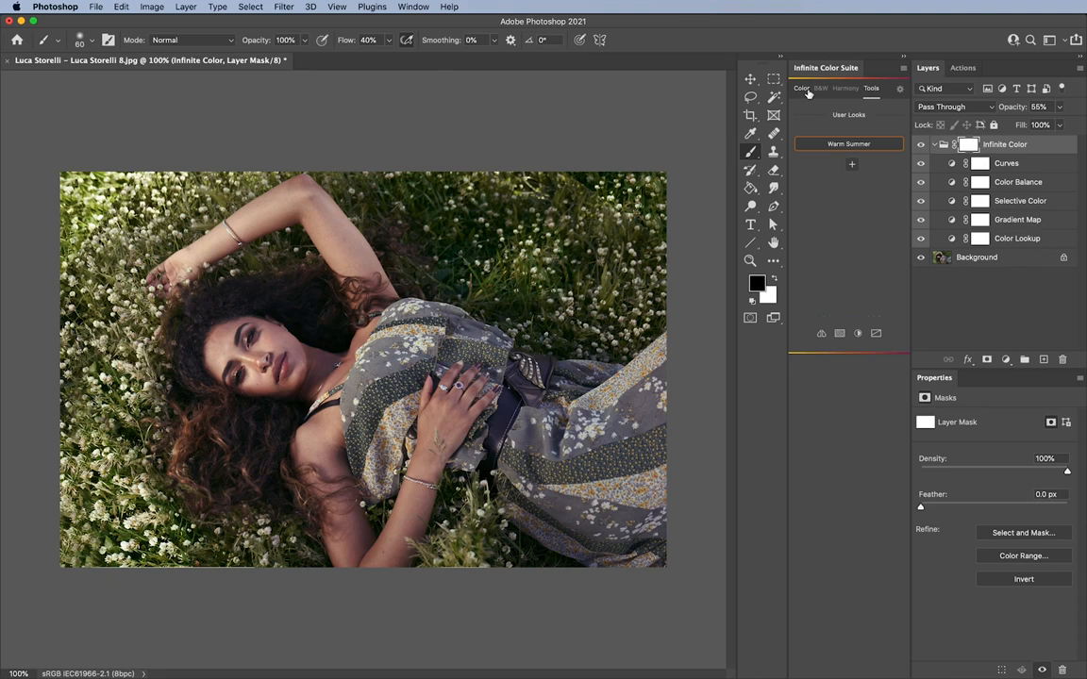
left_click_drag(1008, 146, 1061, 359)
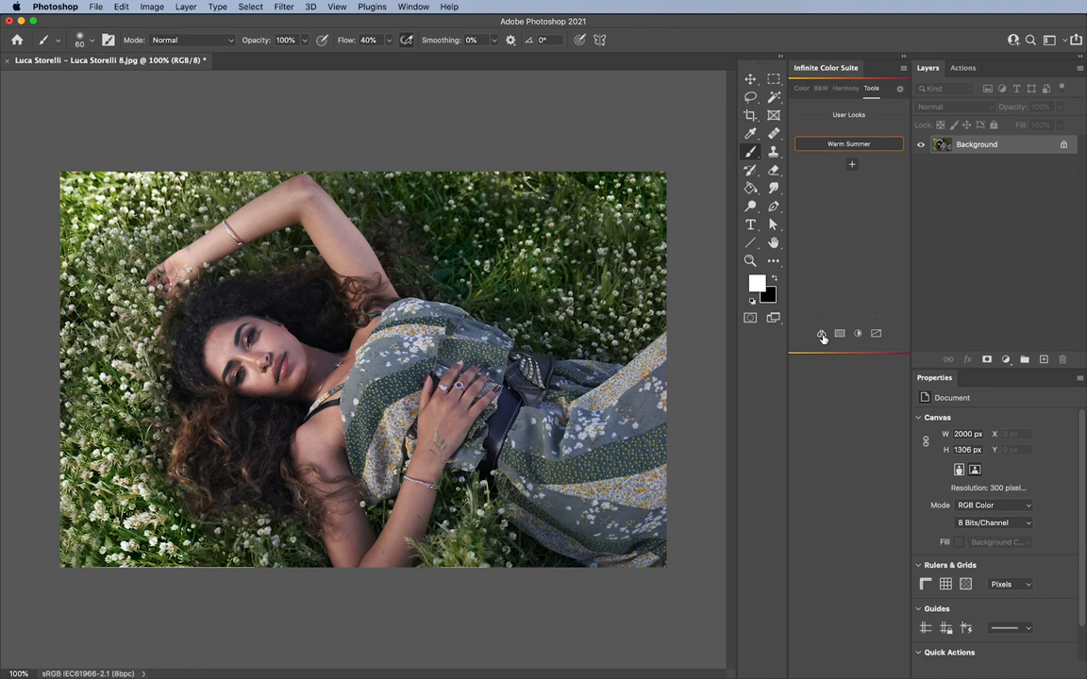
left_click(821, 334)
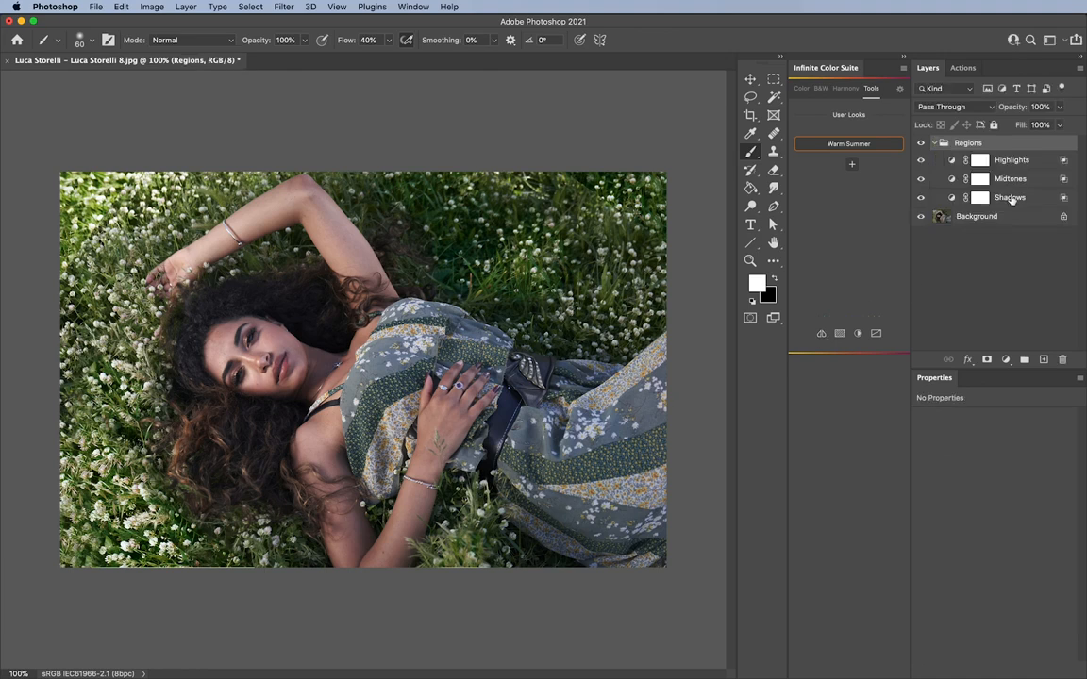
left_click(1010, 198)
key("x")
left_click(1009, 180)
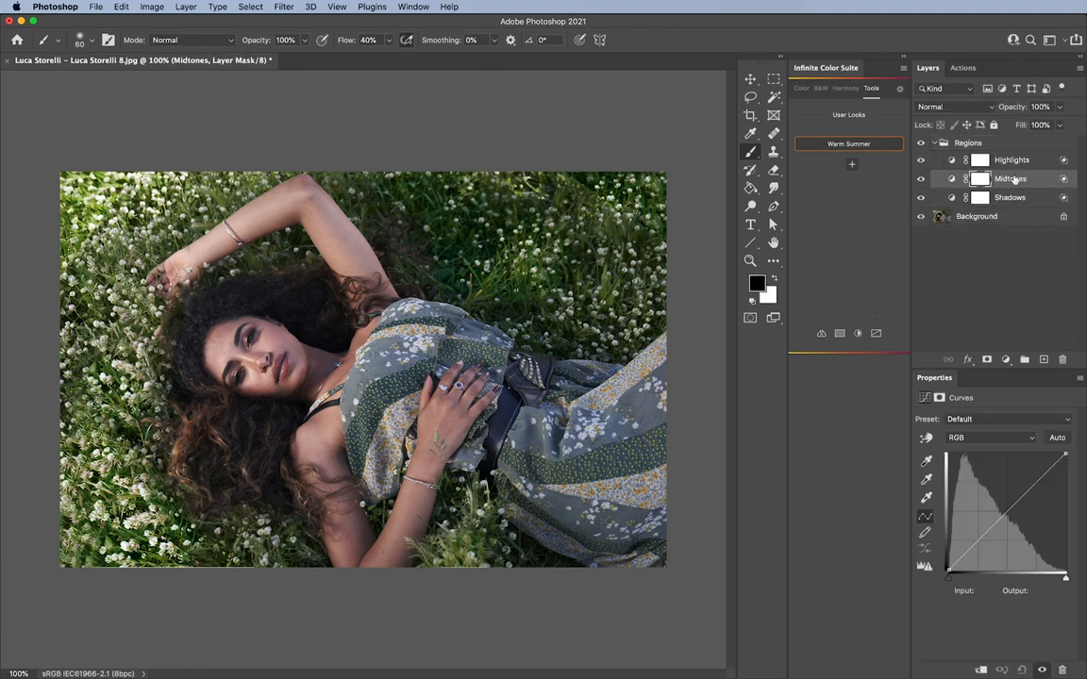
Raise the Highlights curve in RGB to input 124, output 132, and pull down the midpoint of its blue channel
left_click(1015, 165)
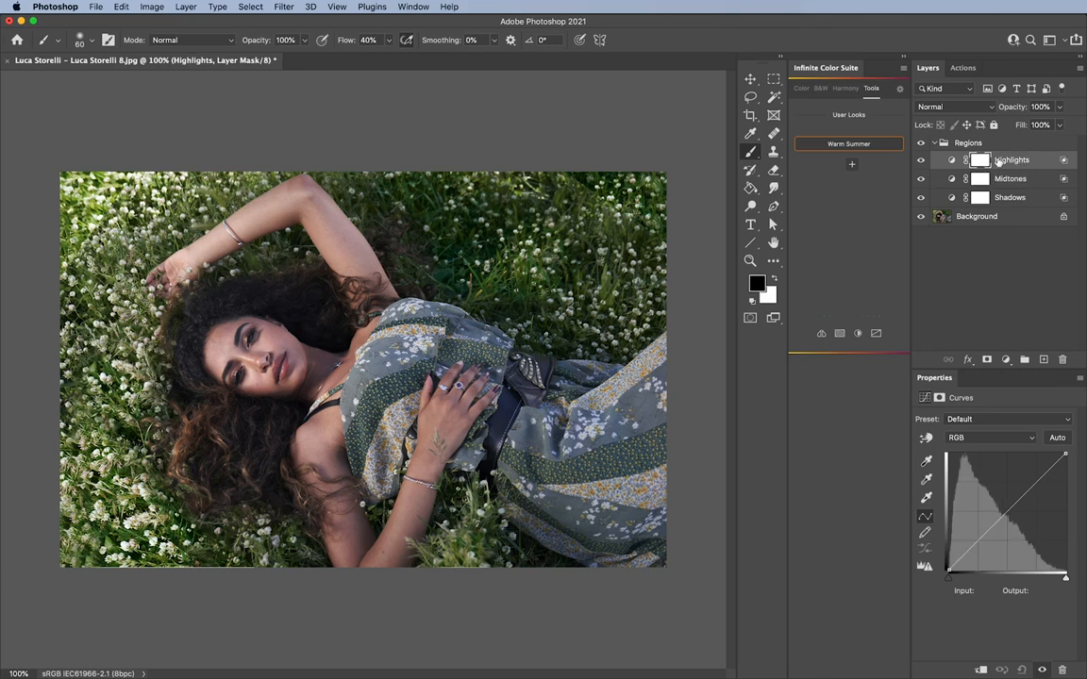
mouse_move(1008, 510)
left_mouse_down()
mouse_move(1006, 500)
mouse_move(1009, 521)
mouse_move(1005, 512)
left_mouse_up()
left_click(990, 436)
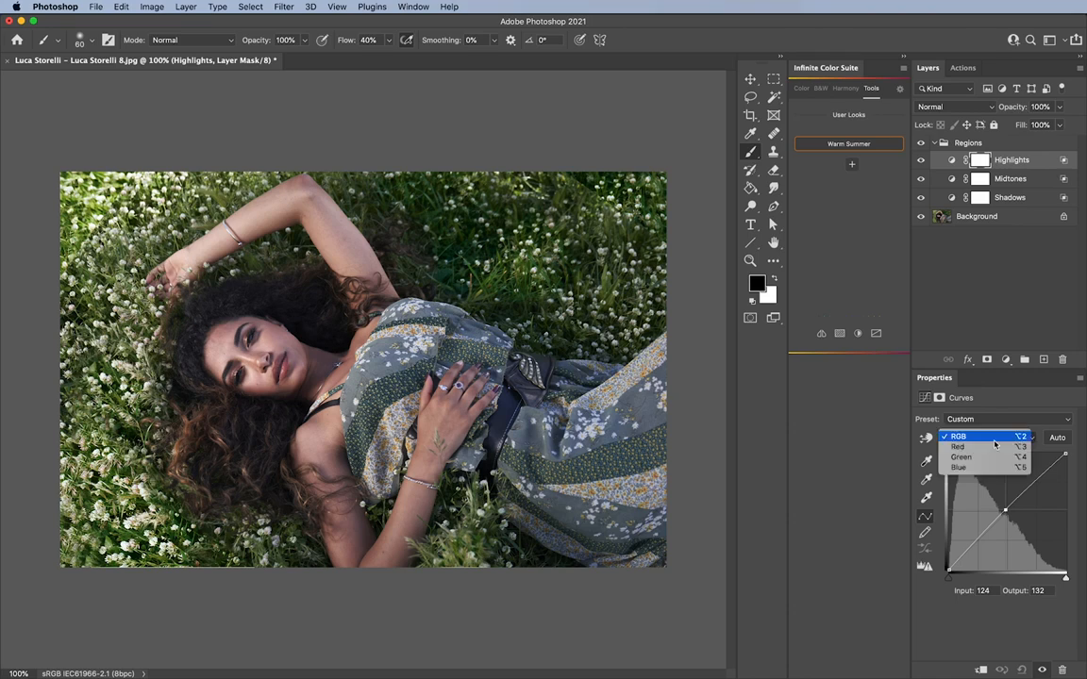
left_click(988, 466)
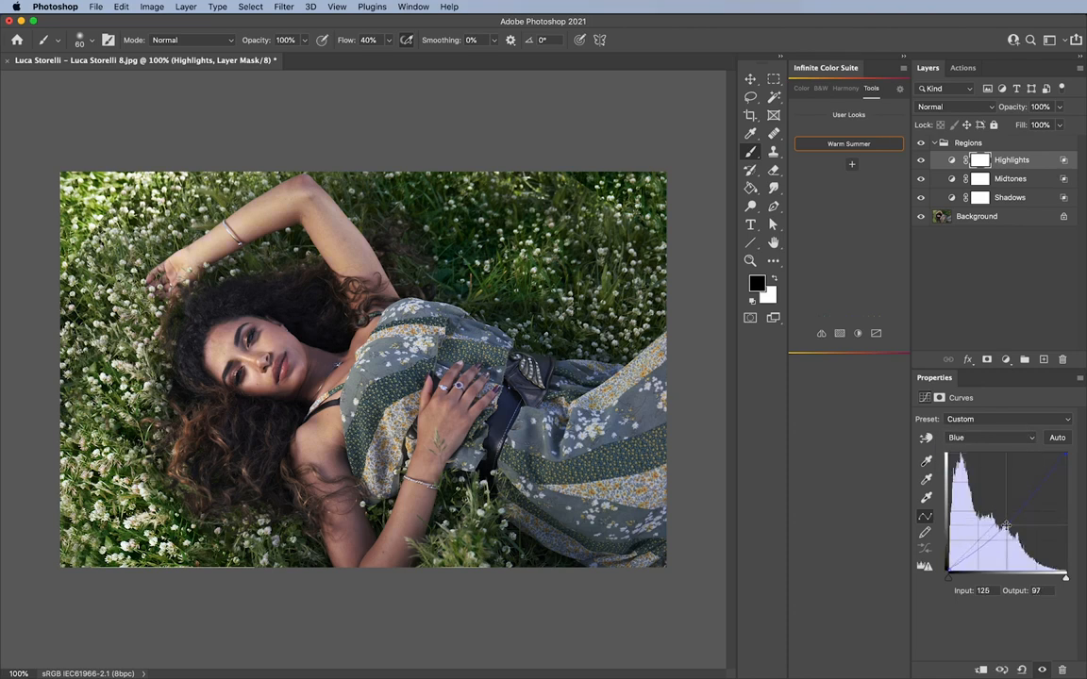
left_click_drag(1005, 524, 1005, 522)
Adjust the midpoint of the Midtones RGB curve and lower the Shadows RGB curve to input 125, output 113
left_click(939, 178)
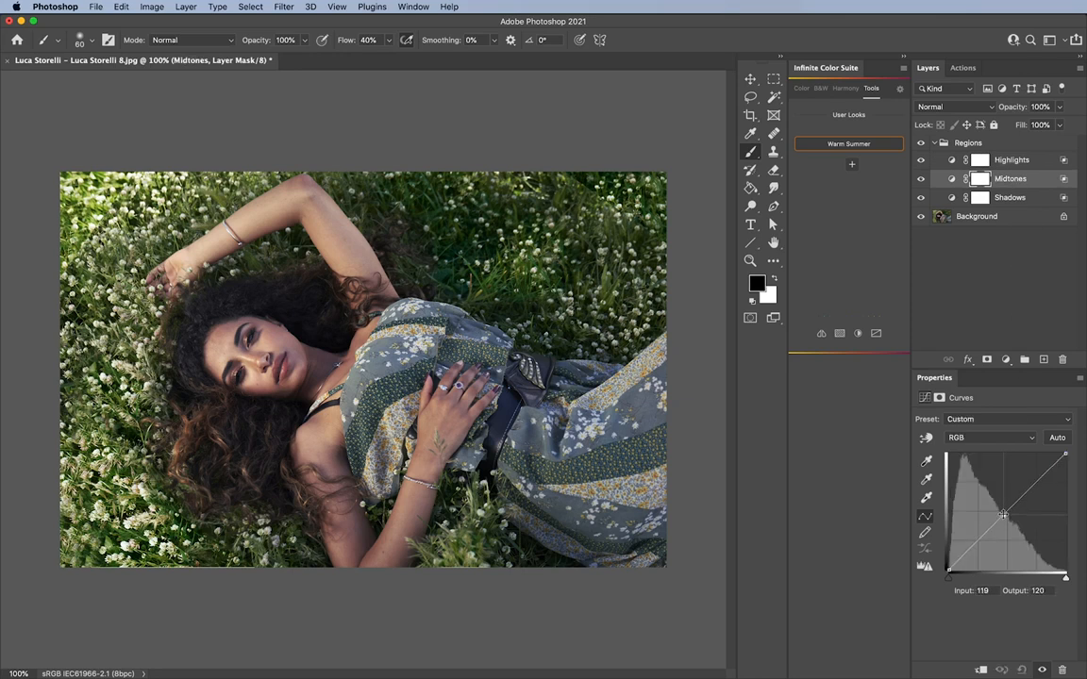
left_click_drag(1002, 515, 1006, 515)
left_click(1000, 197)
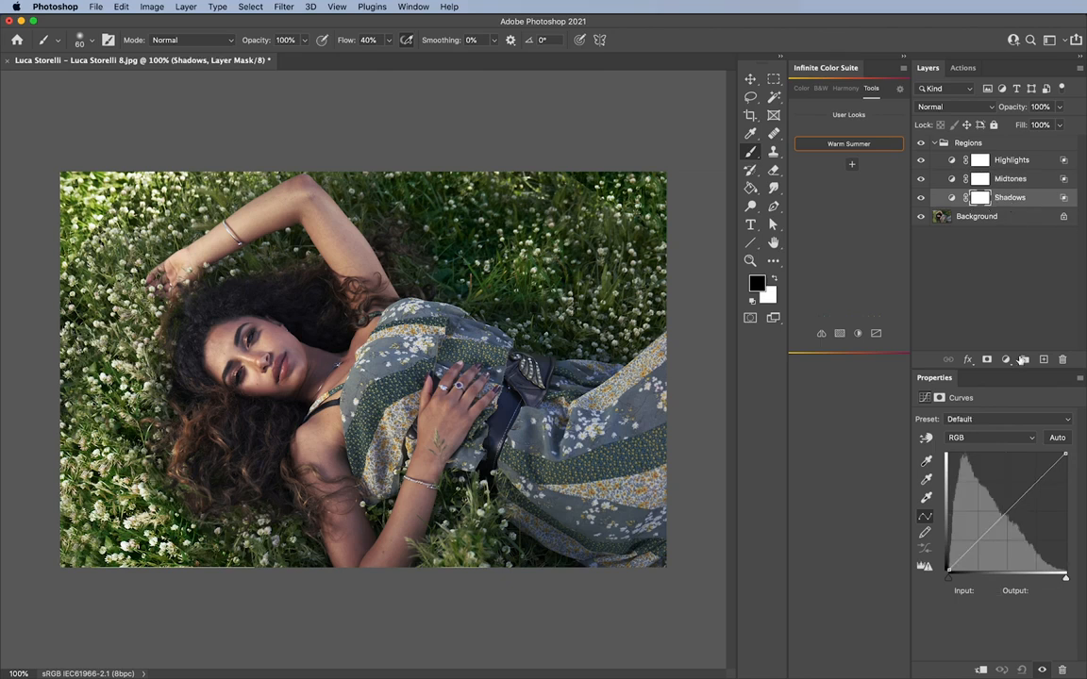
left_click_drag(1006, 515, 1005, 516)
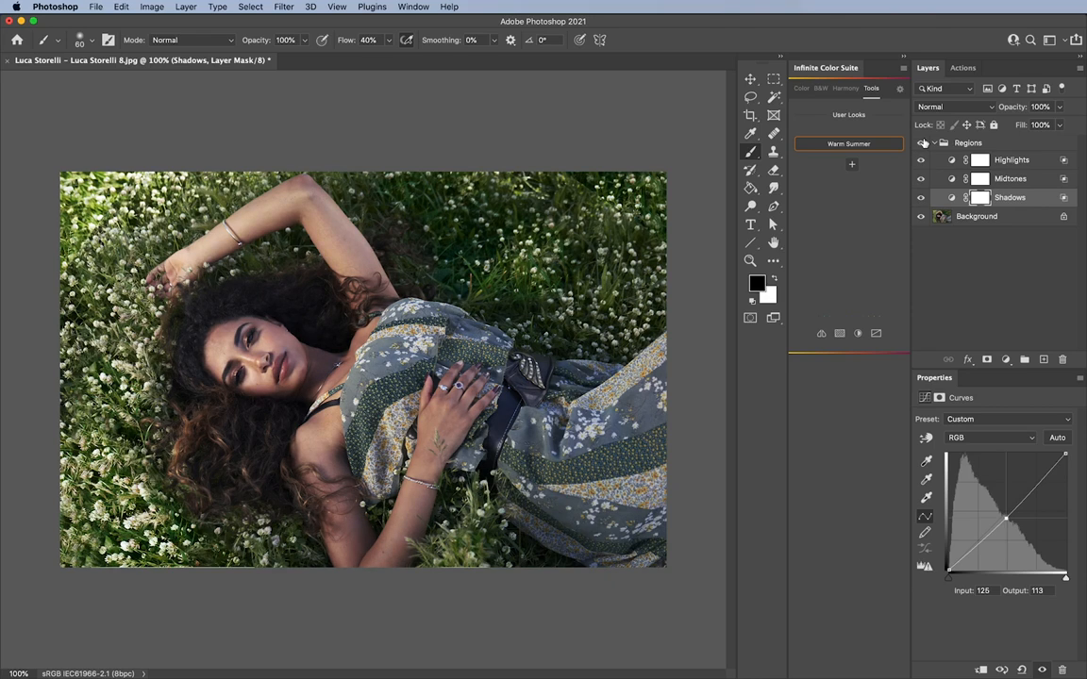
Lower the Shadows blue channel to input 125, output 106, and collapse the Regions group
left_click(952, 198)
left_click(992, 438)
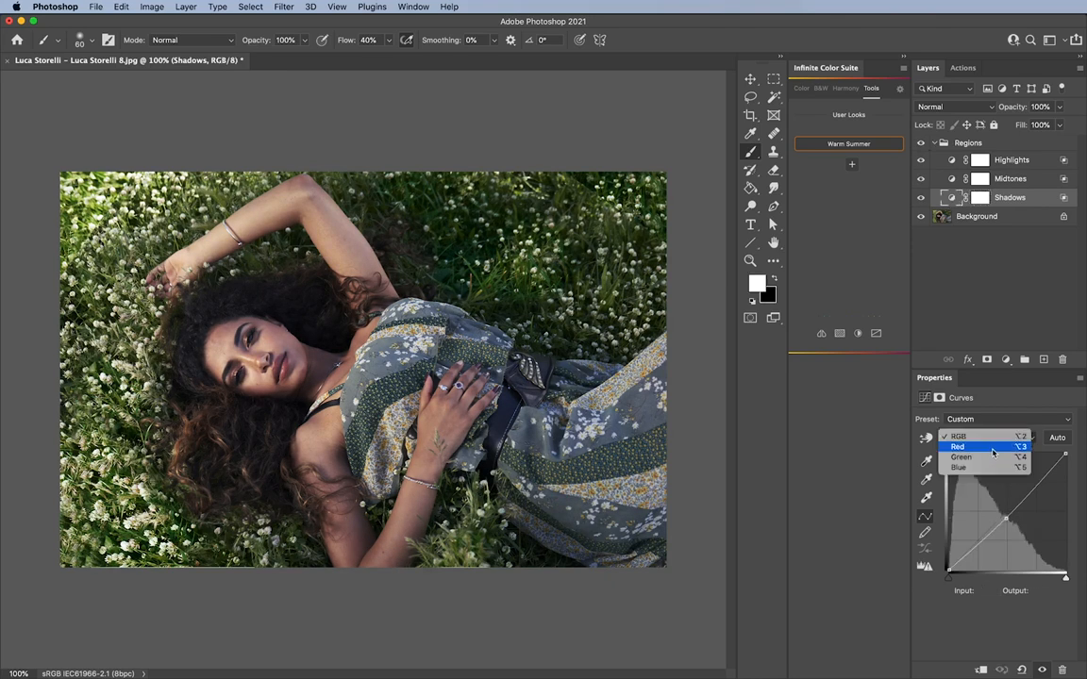
left_click(991, 469)
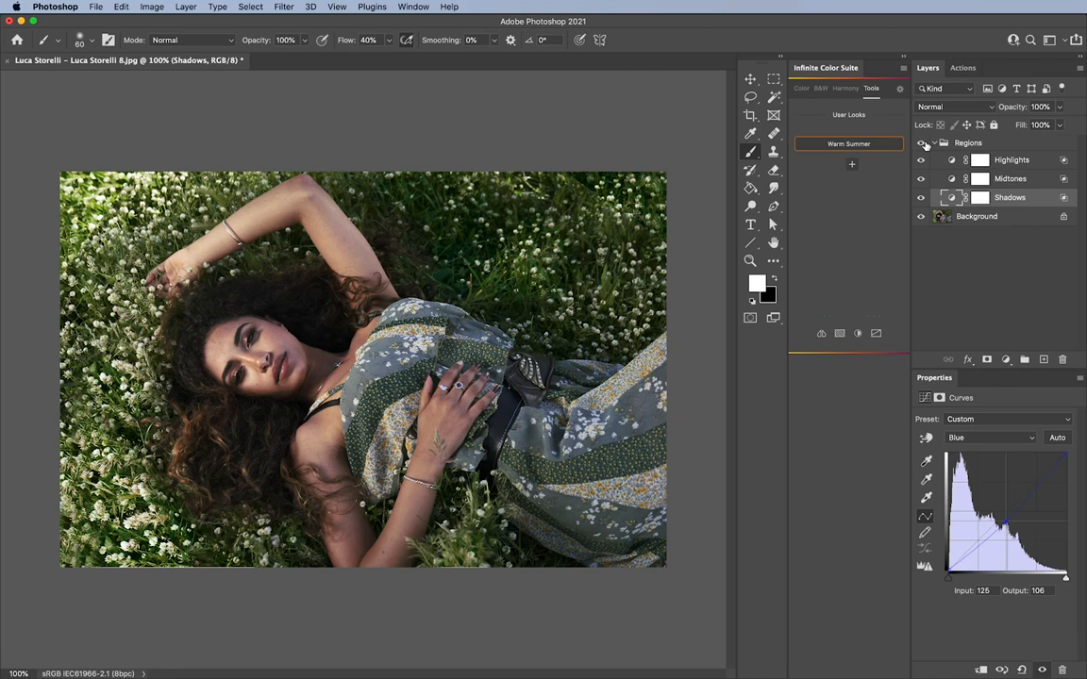
left_click(933, 143)
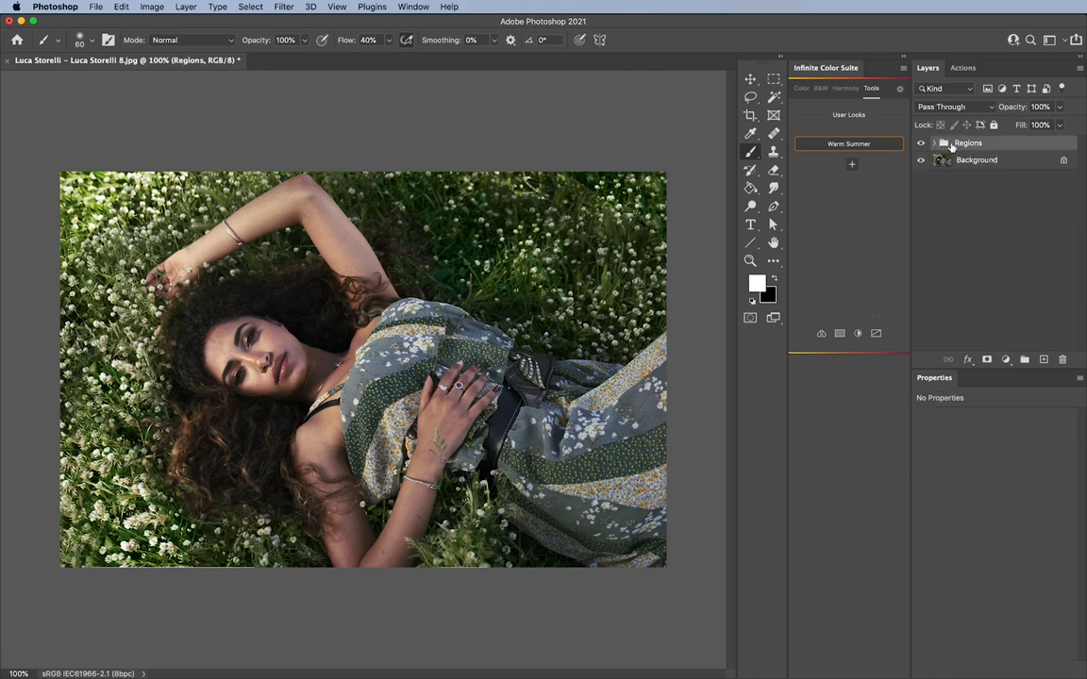
Add the plugin's Grain layer and reduce the amount of its Add Noise smart filter
left_click(839, 335)
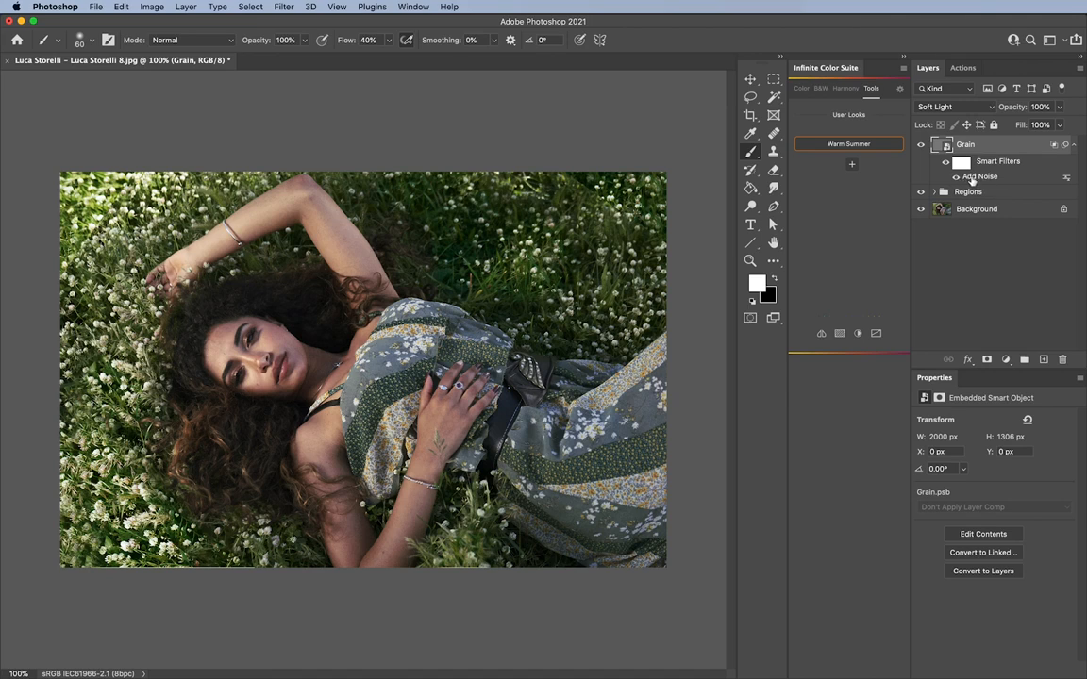
double_click(979, 176)
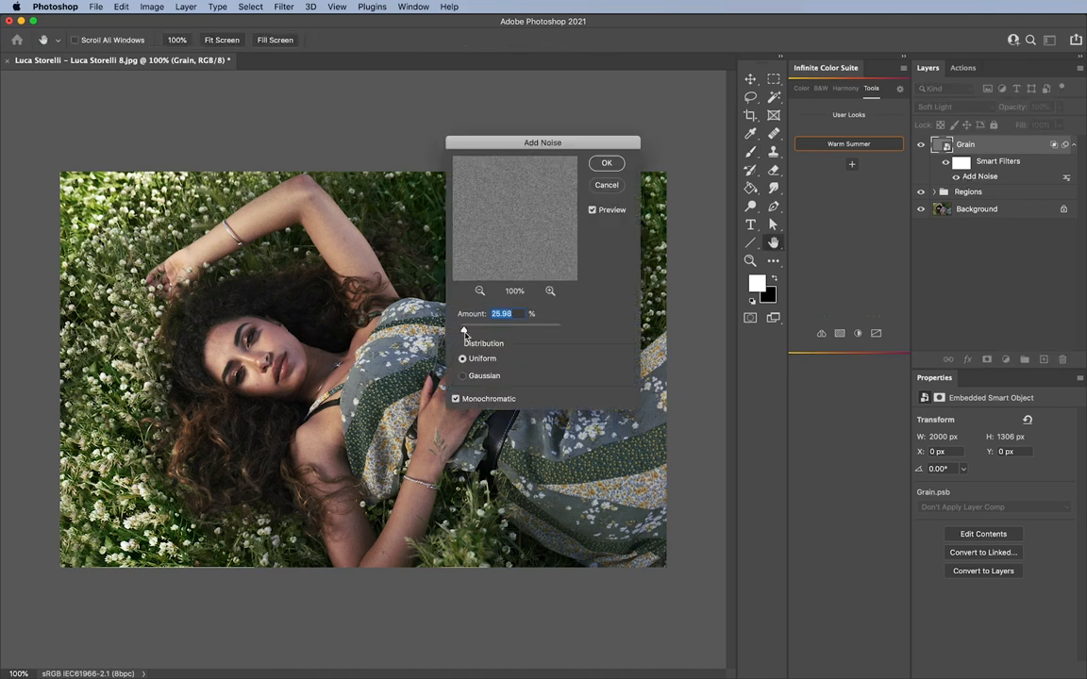
left_click_drag(464, 332, 461, 334)
left_click(609, 163)
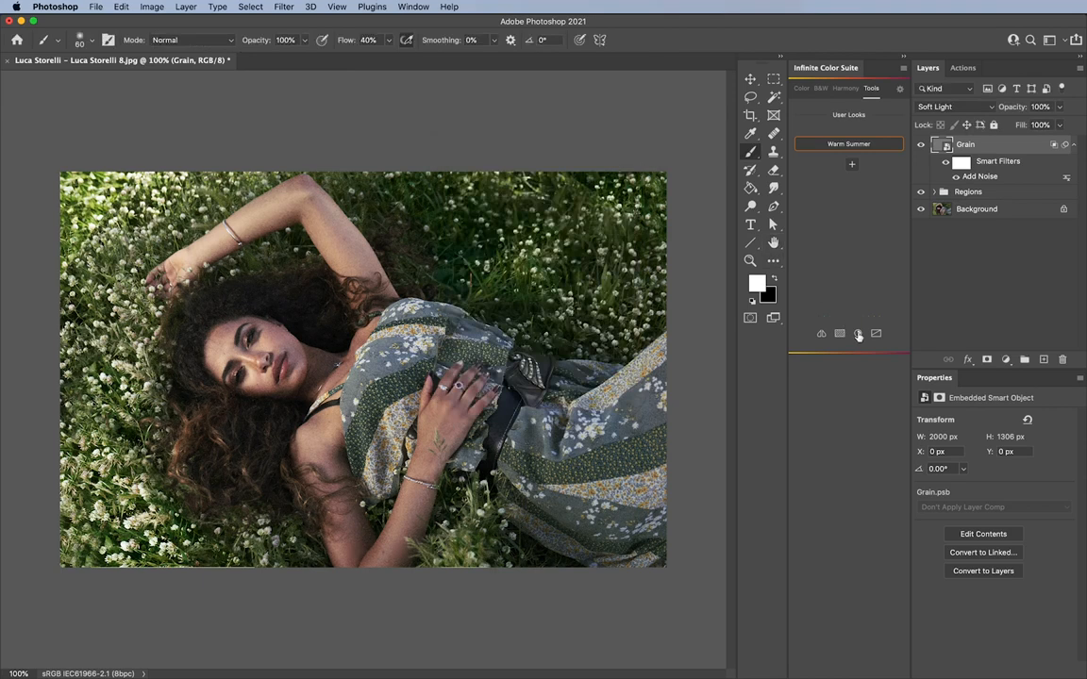
Add the plugin's Contrast layer and set its opacity to 5%
left_click(859, 333)
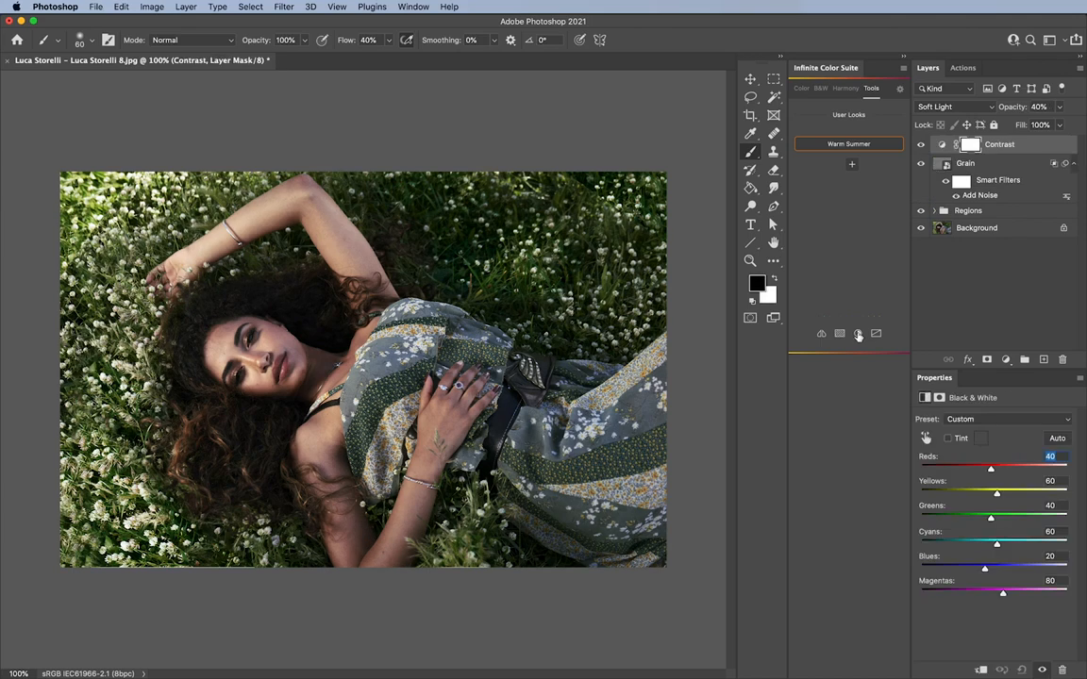
left_click(948, 145)
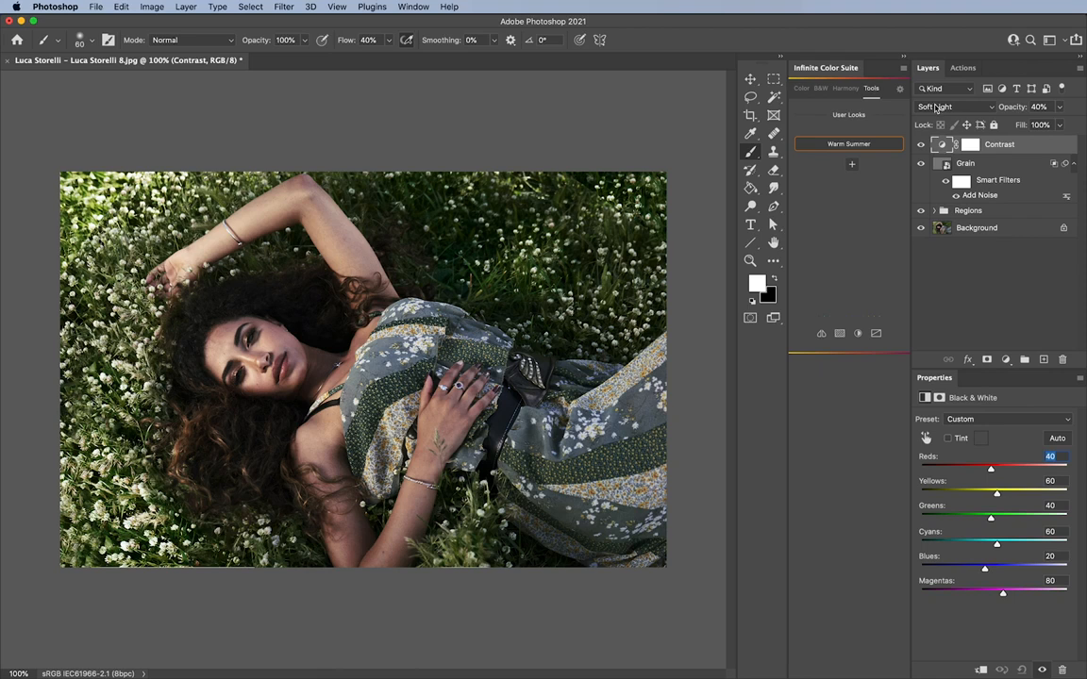
left_click_drag(1028, 110, 1012, 110)
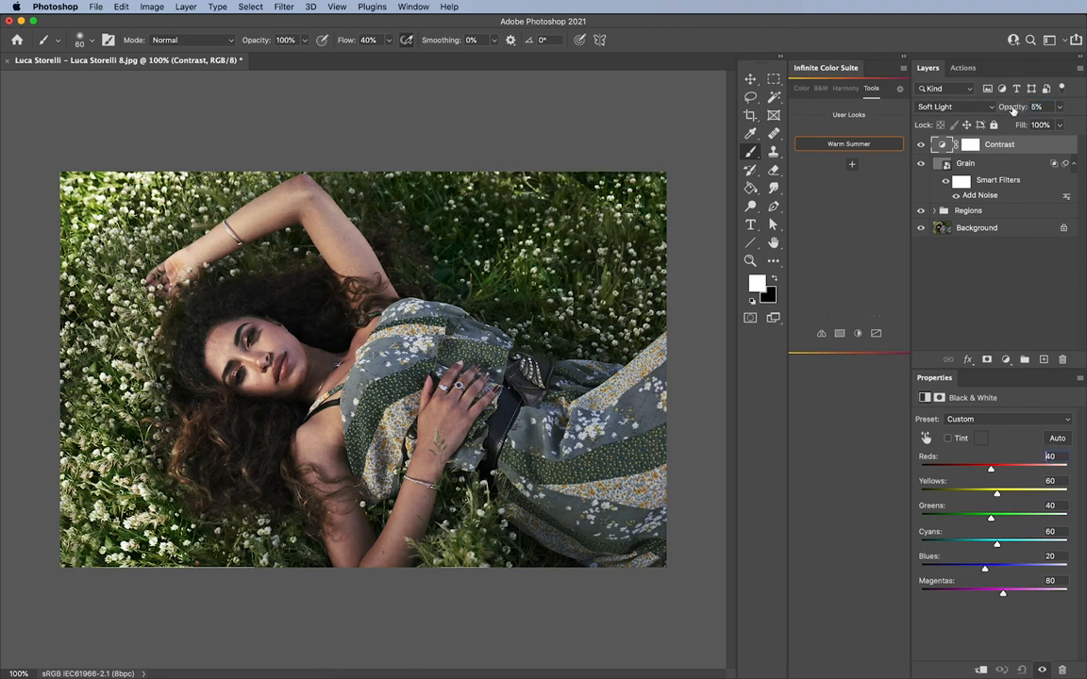
Add the plugin's Fade layer with reduced opacity, and delete all layers above the Background
left_click(875, 334)
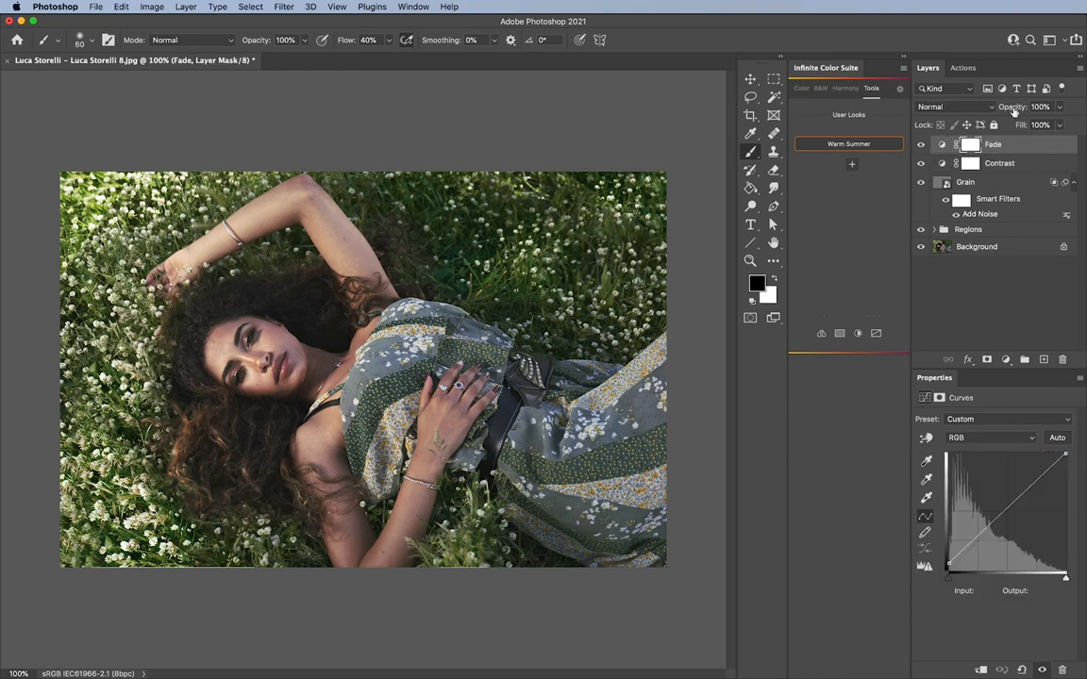
left_click_drag(1006, 106, 974, 113)
left_click(1024, 238)
left_click_drag(1024, 239, 1064, 359)
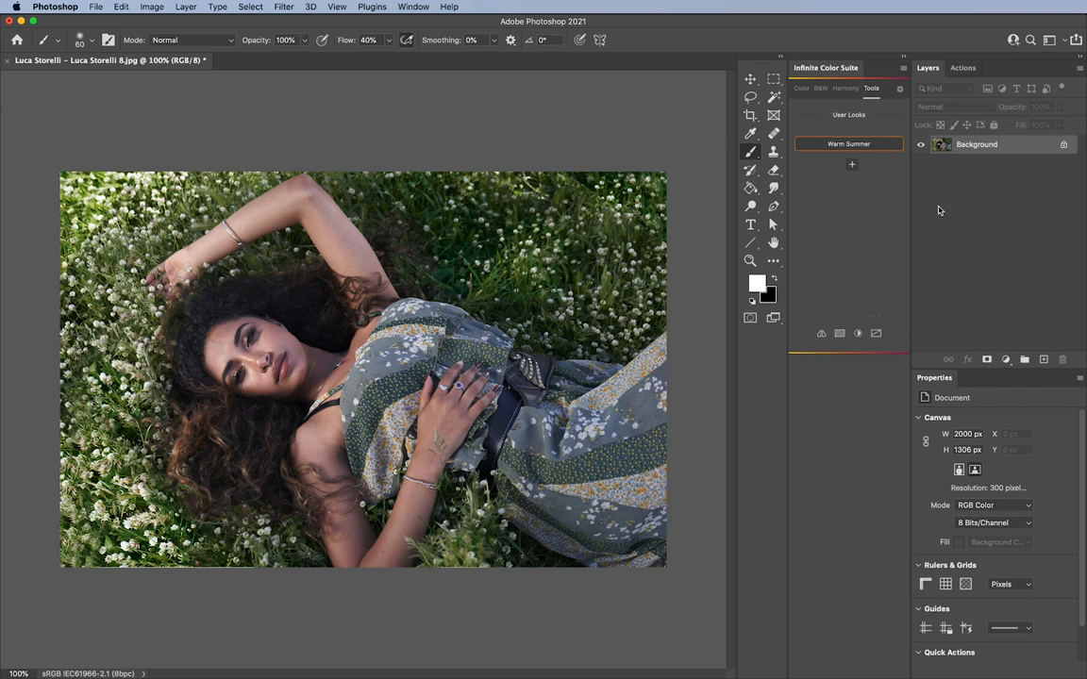
Create an Infinite Harmony grade from a fully saturated cyan with a hue of 185°
left_click(844, 89)
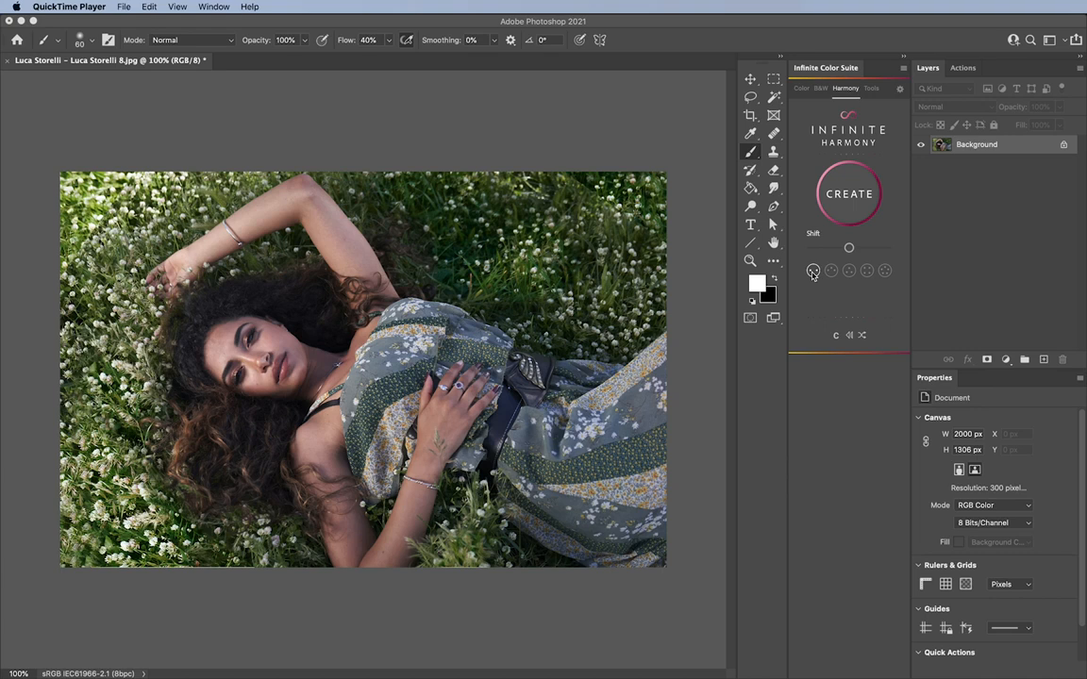
left_click(850, 197)
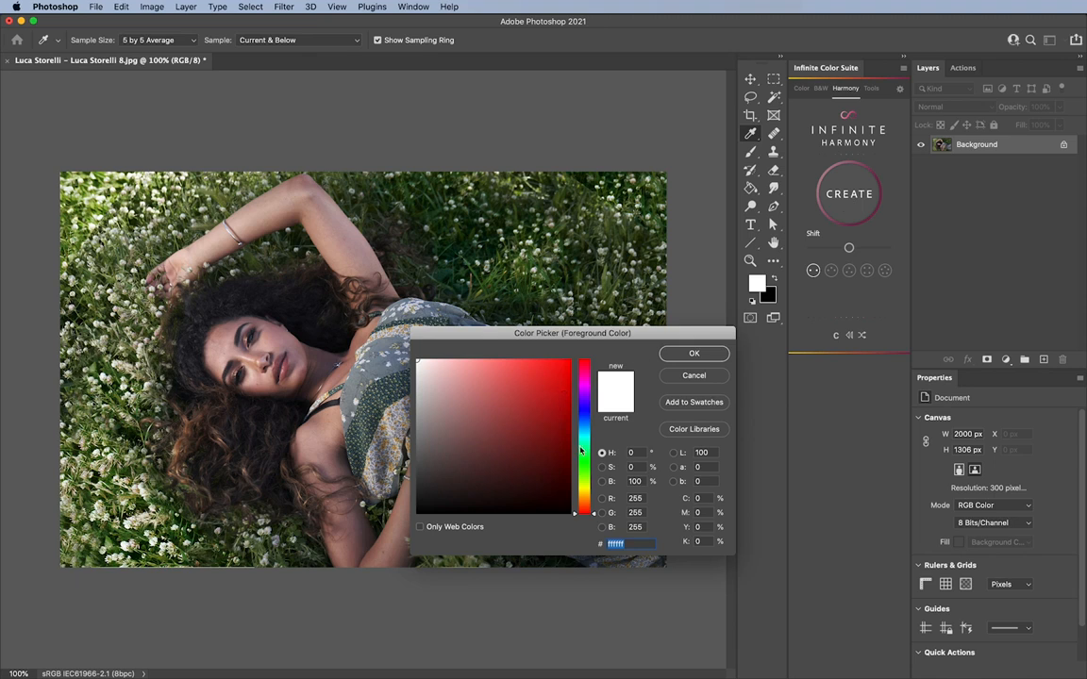
mouse_move(580, 451)
left_mouse_down()
mouse_move(584, 417)
mouse_move(589, 438)
left_mouse_up()
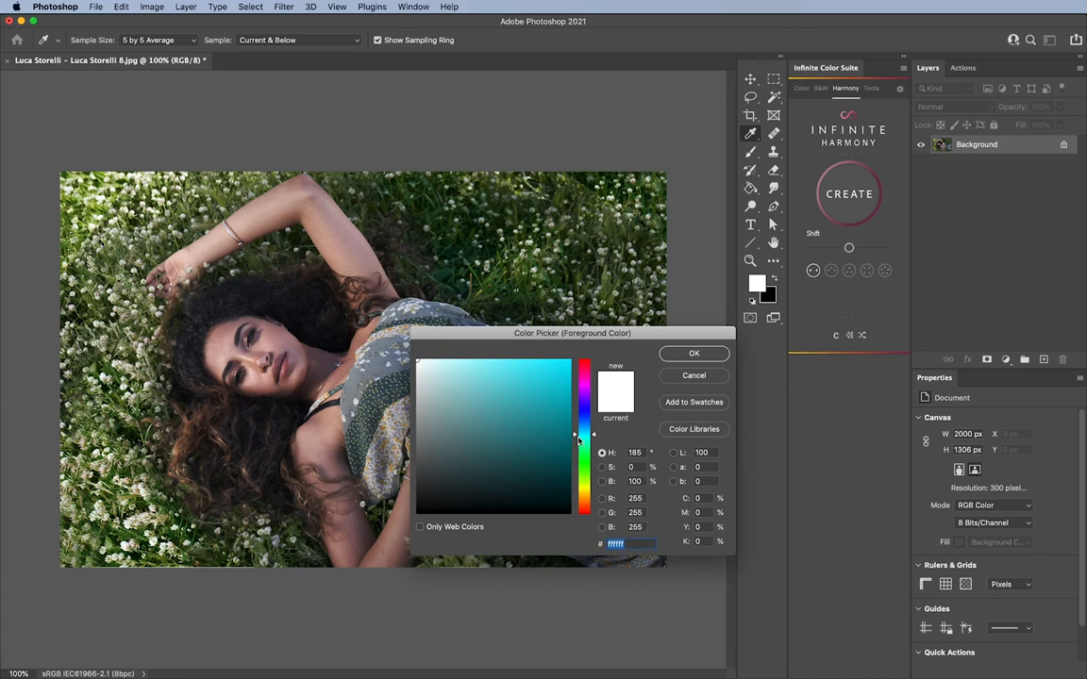
left_click(570, 362)
left_click(671, 353)
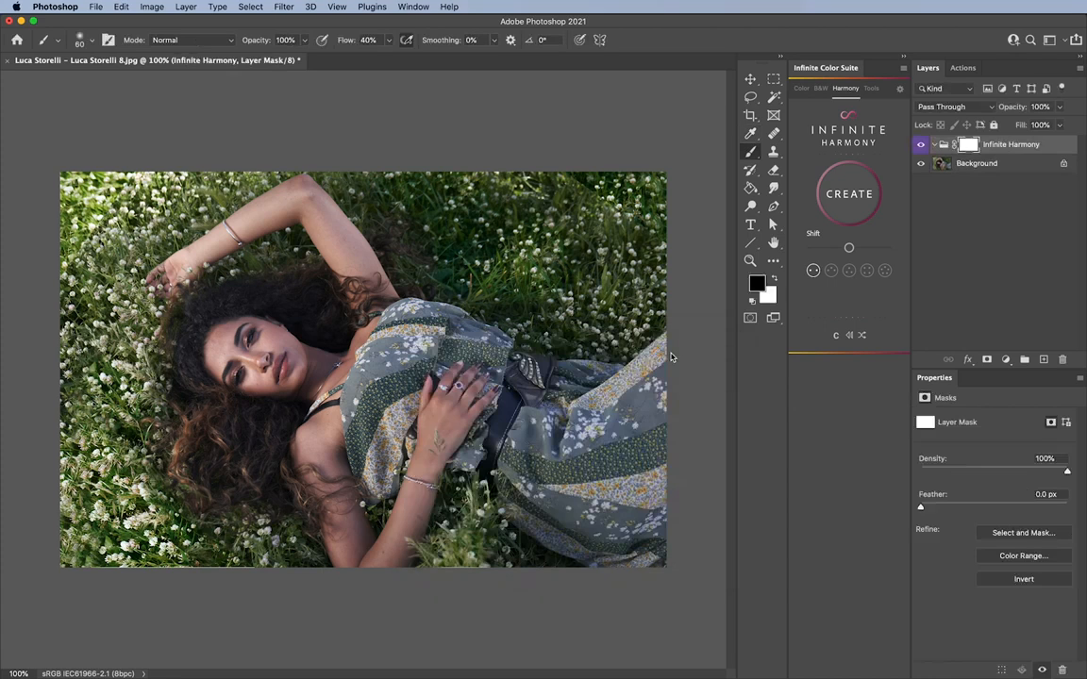
Inspect the Gradient Map colors inside the Infinite Harmony group and look through the available Photoshop panels
left_click(935, 146)
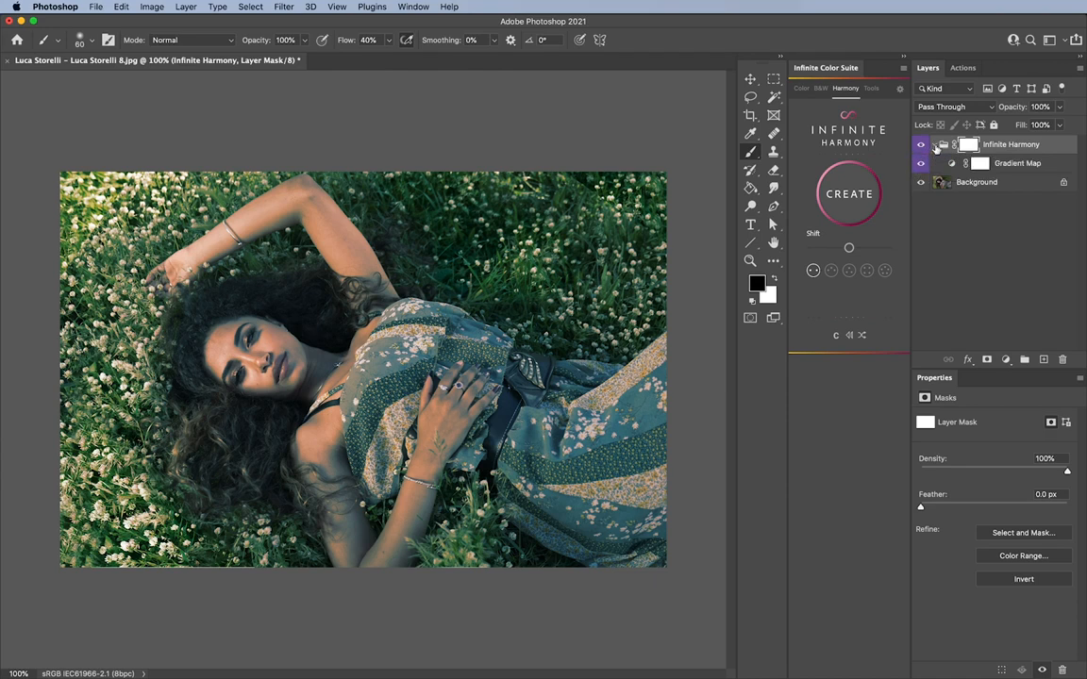
left_click(1001, 165)
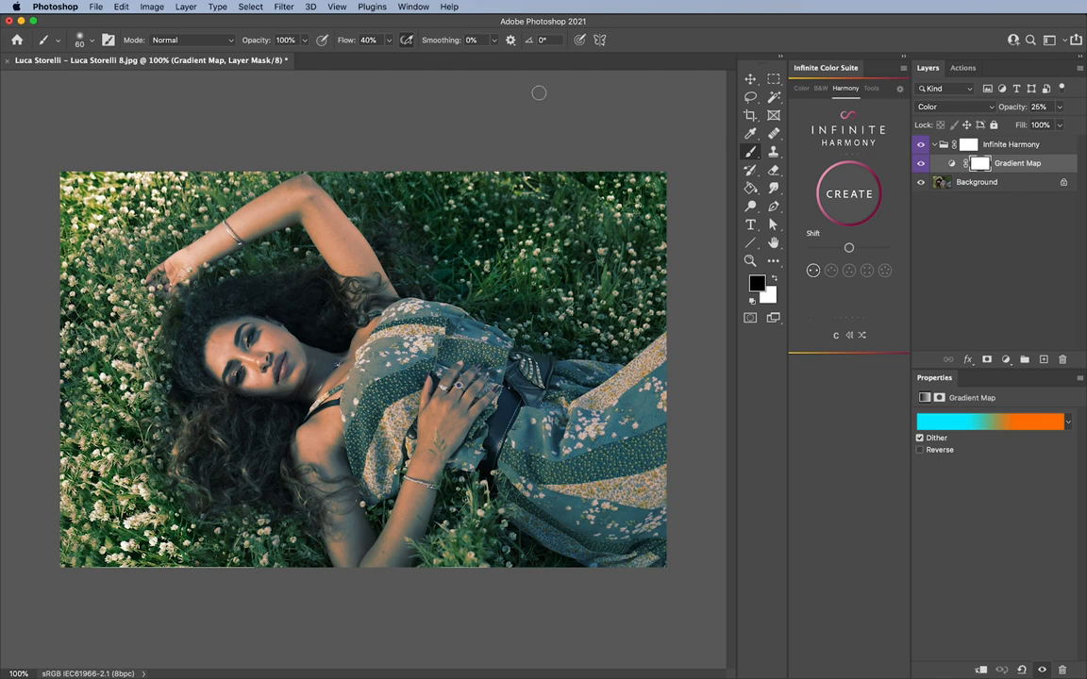
left_click(413, 7)
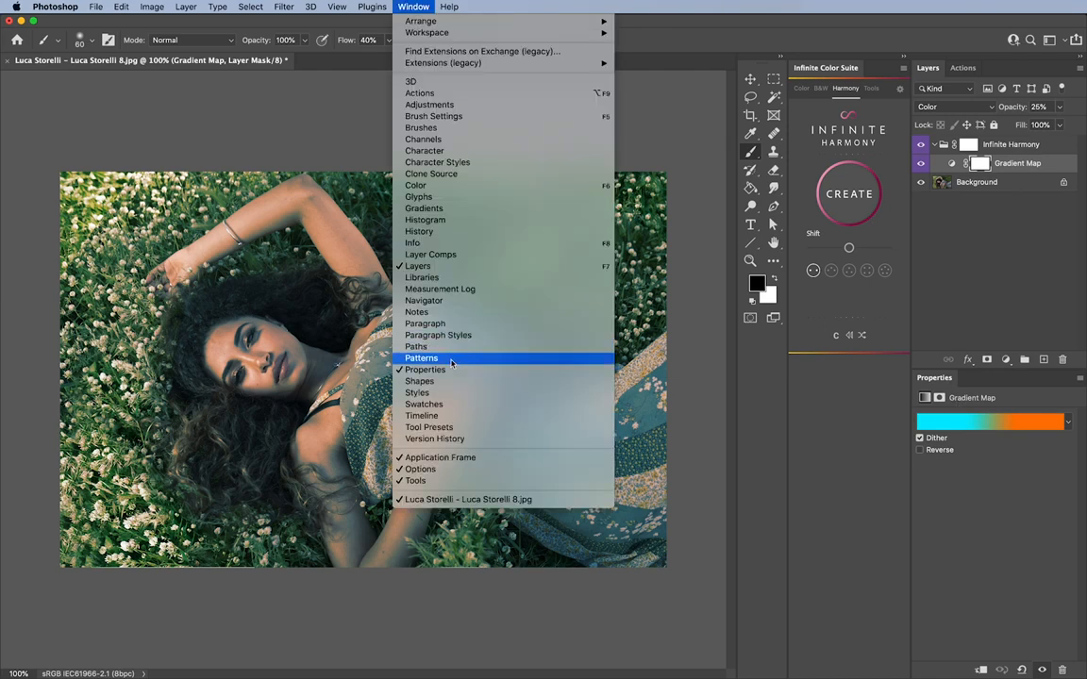
left_click(981, 436)
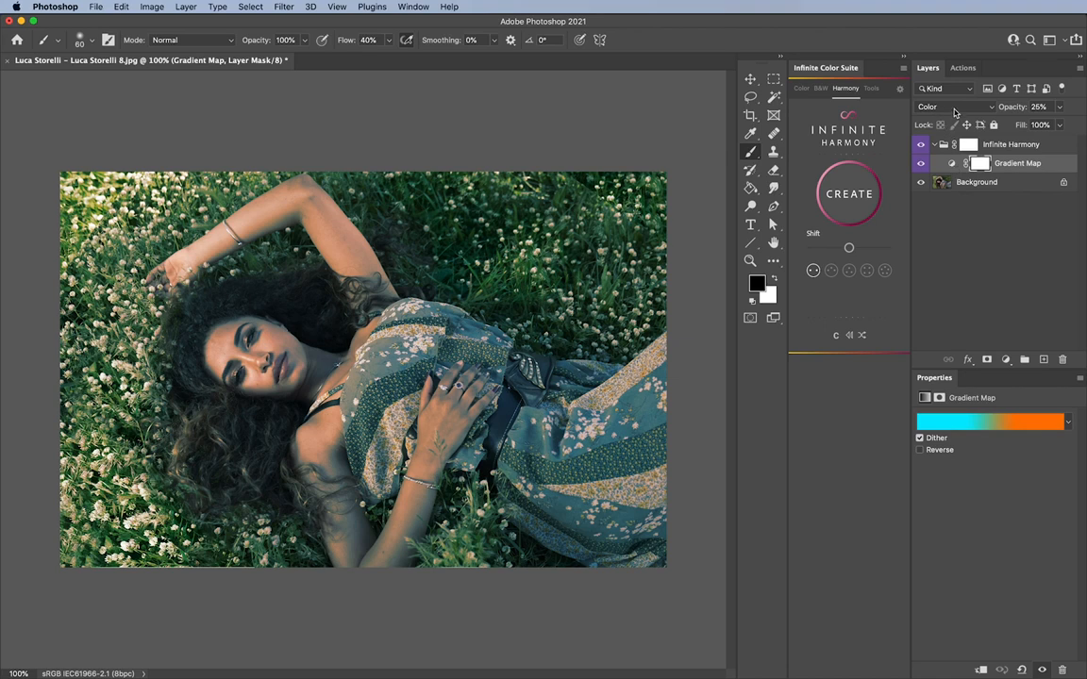
Set the Gradient Map layer's opacity to 18% and its blend mode to Soft Light
left_click_drag(1012, 107, 1004, 111)
left_click_drag(1012, 109, 1018, 109)
left_click(930, 108)
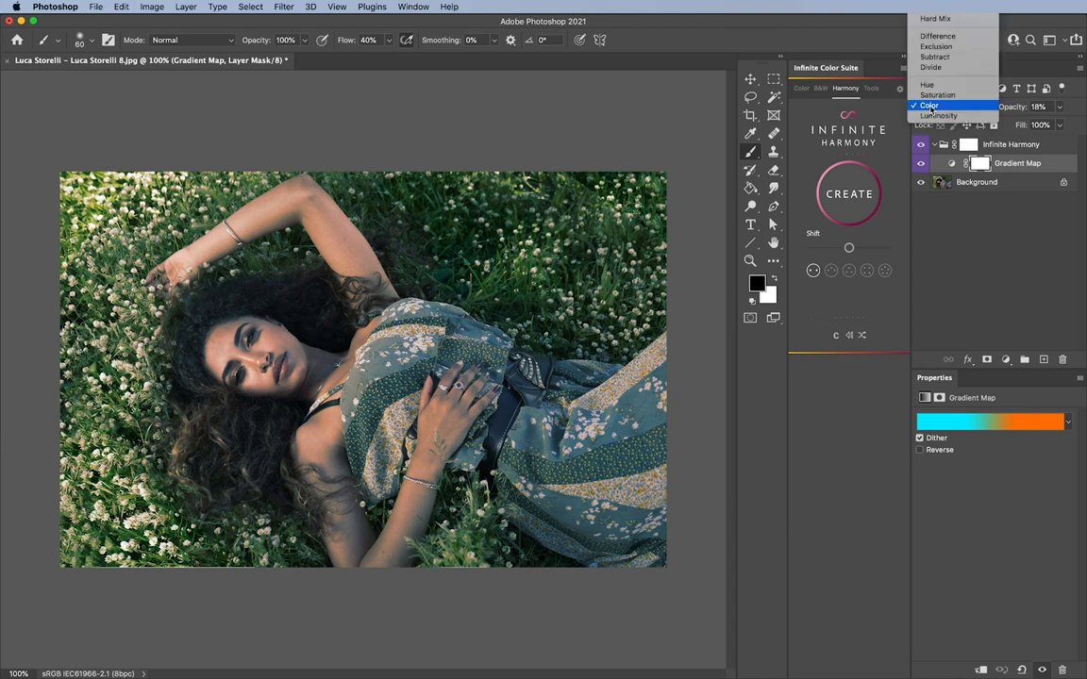
left_click(934, 15)
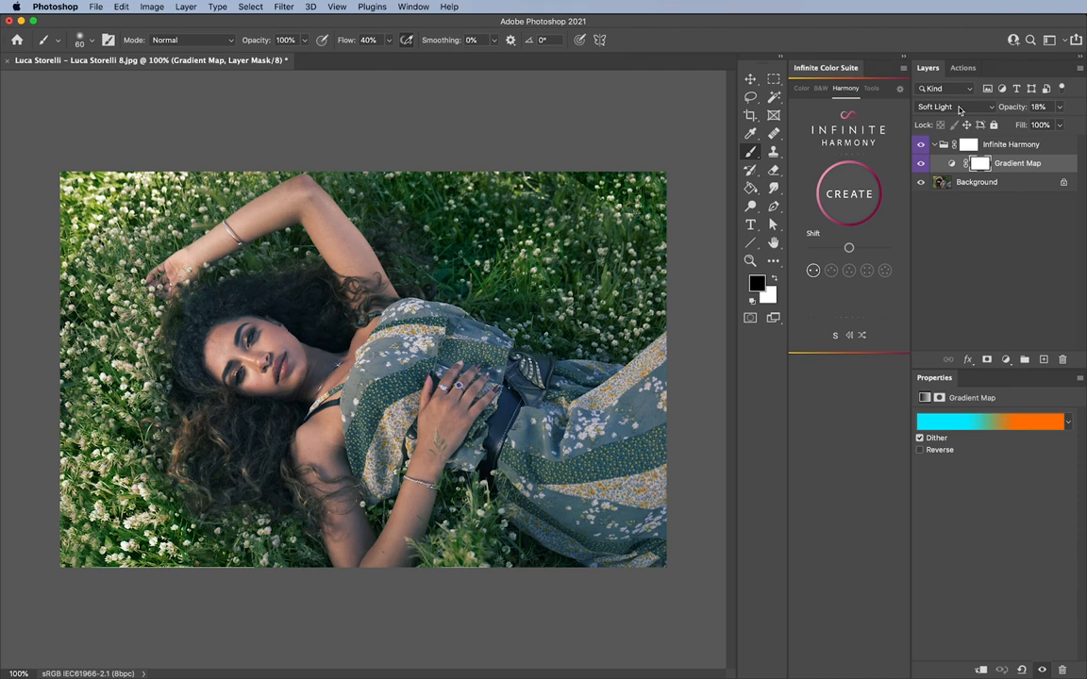
Set the Gradient Map's opacity to 20%, then recreate the Infinite Harmony from dark blue #134072 and check its gradient stops
left_click_drag(996, 107, 1009, 111)
key("Return")
left_click(846, 195)
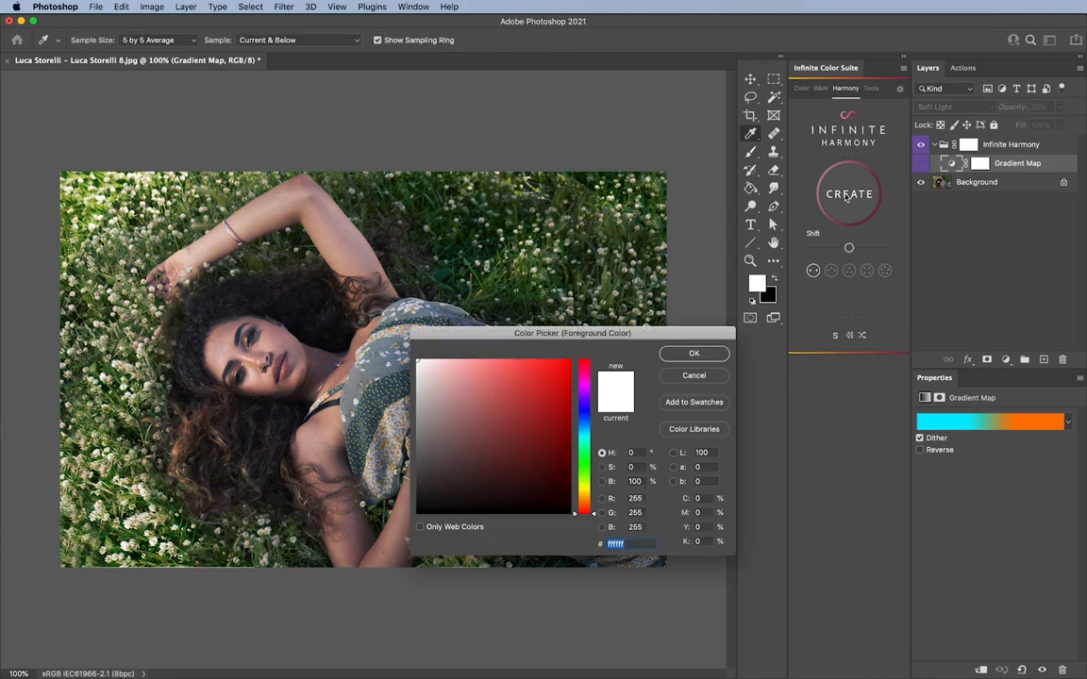
left_click(581, 421)
left_click(545, 445)
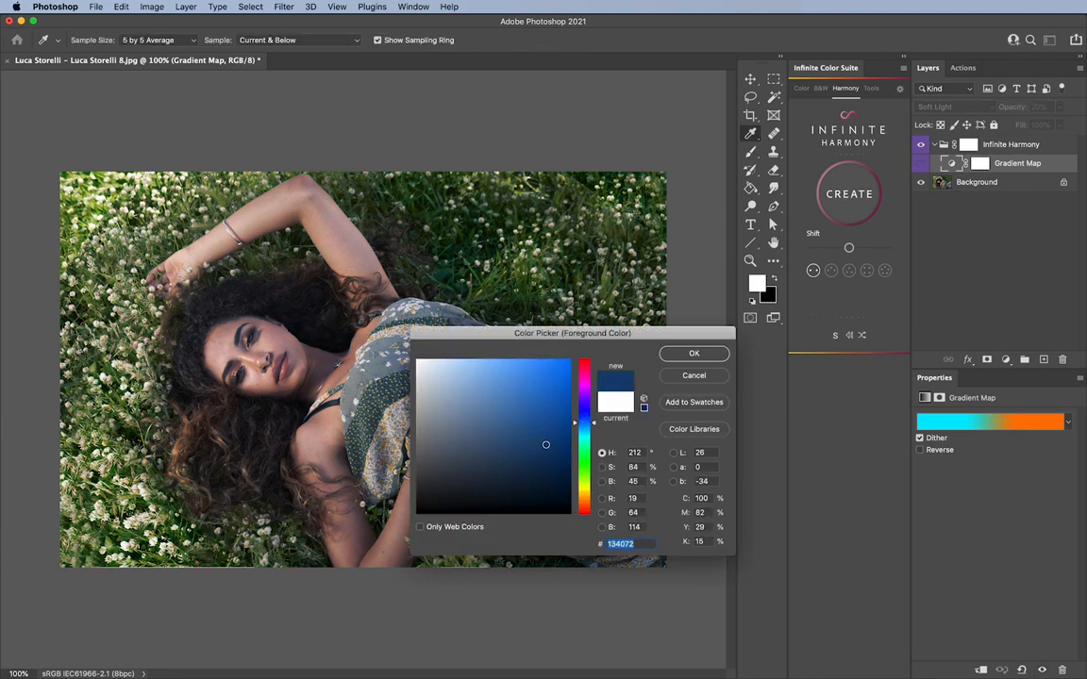
left_click(693, 353)
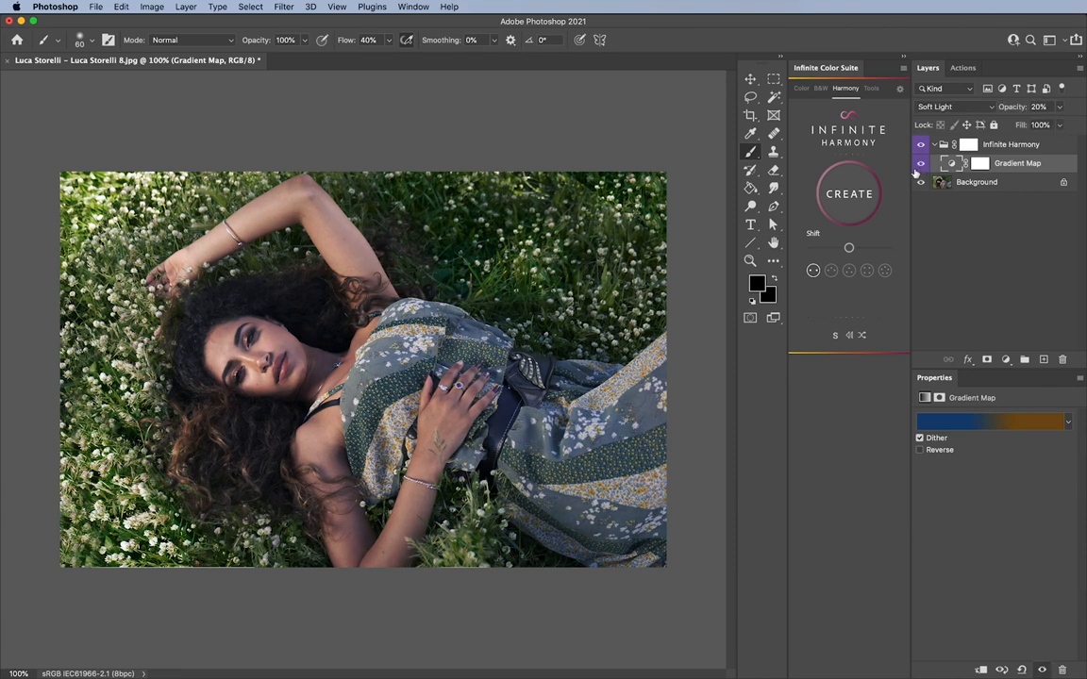
left_click(927, 425)
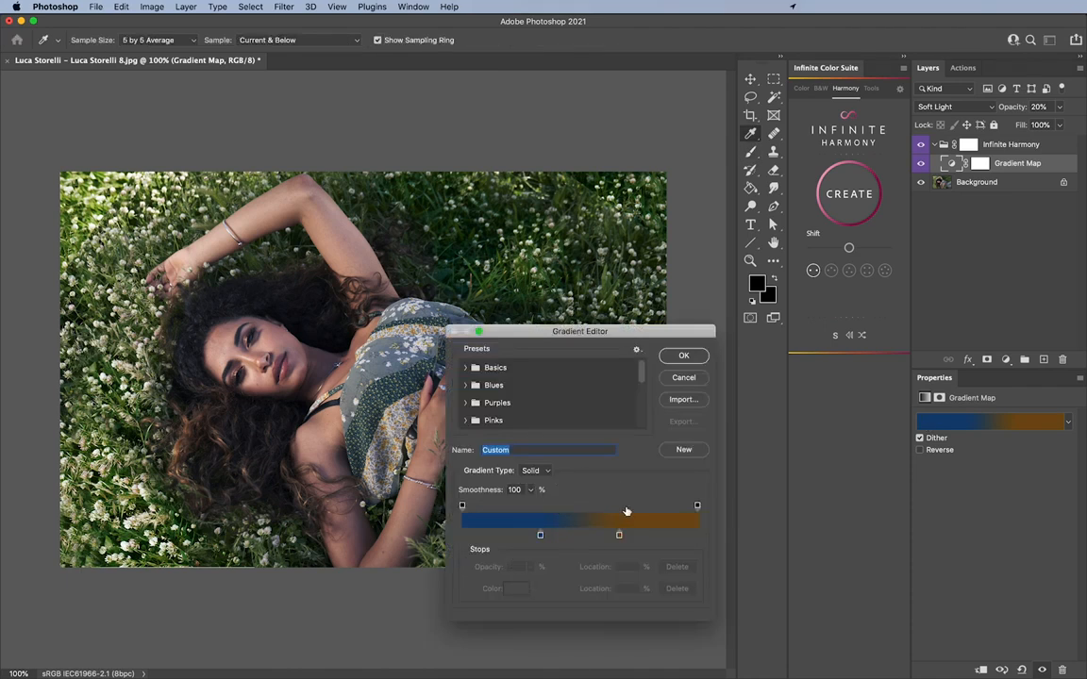
left_click(683, 355)
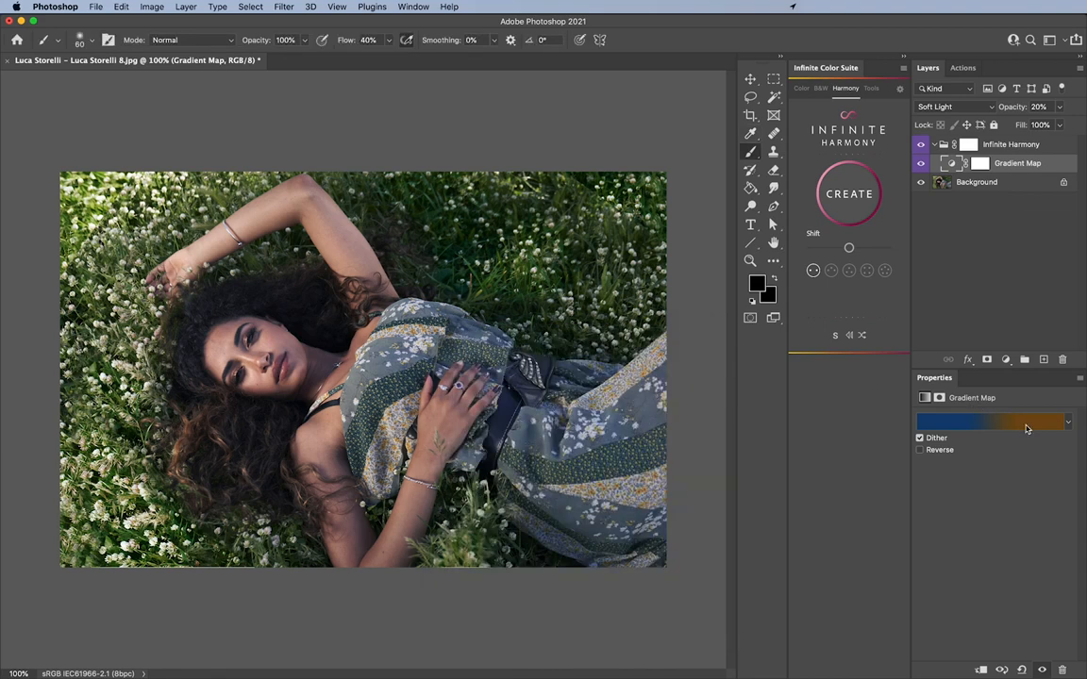
Try the triadic, four-color and five-color harmonies on the dark blue grade
left_click(848, 271)
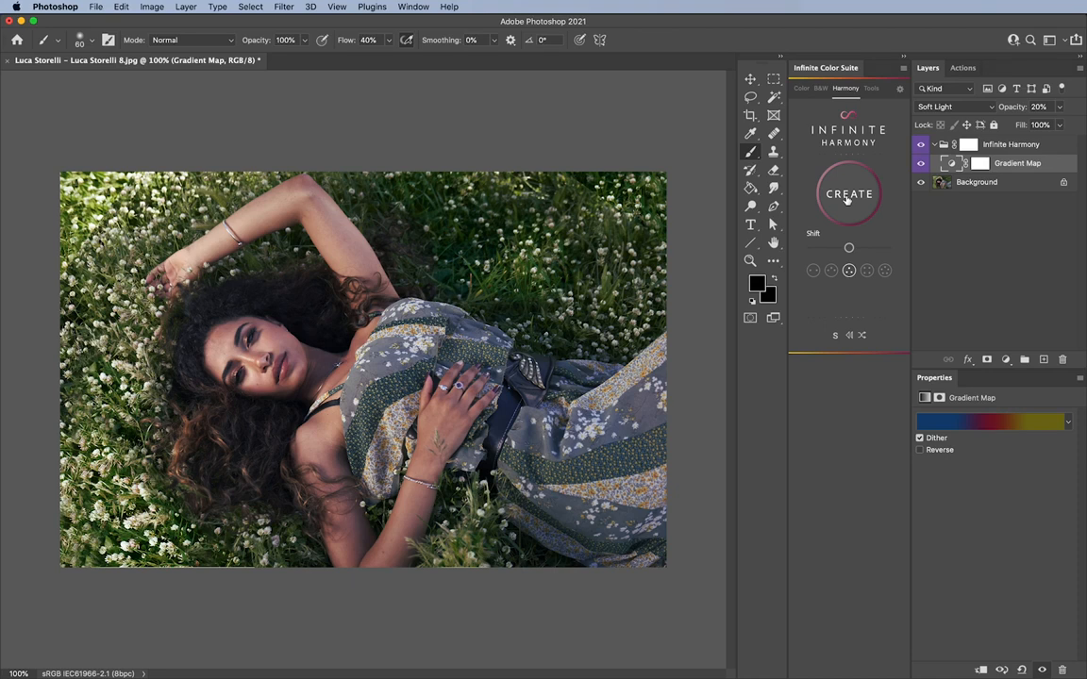
left_click(867, 270)
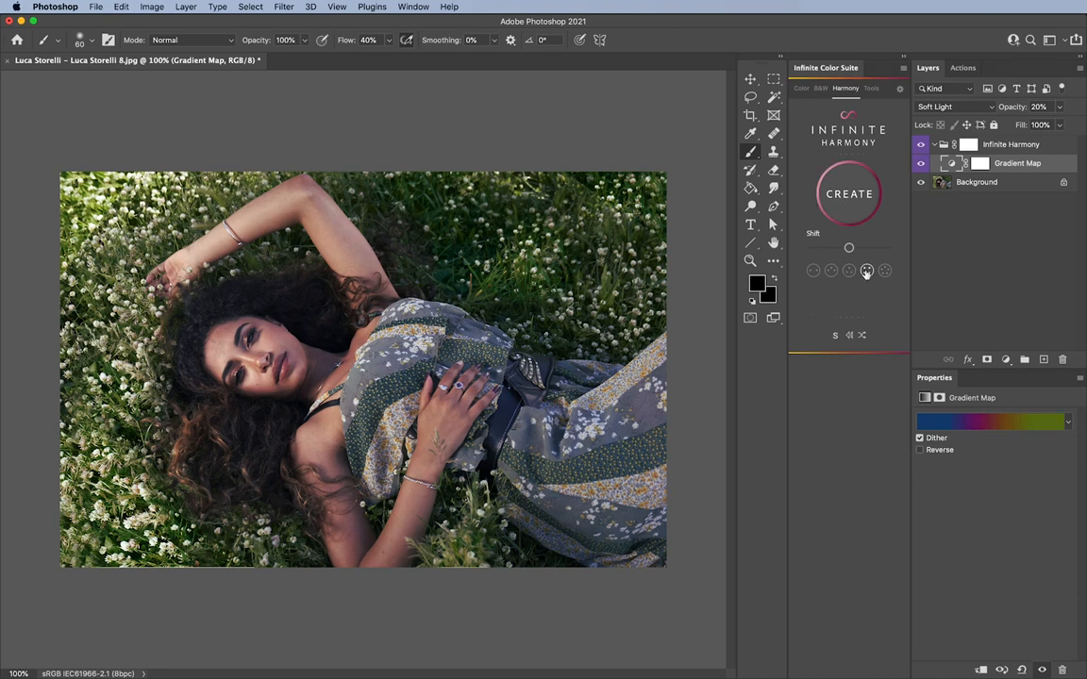
left_click(885, 271)
Raise the Gradient Map's opacity to 38% and compare the image with the layer hidden and shown
mouse_move(1023, 106)
left_mouse_down()
mouse_move(1038, 107)
mouse_move(1020, 110)
left_mouse_up()
left_click(922, 164)
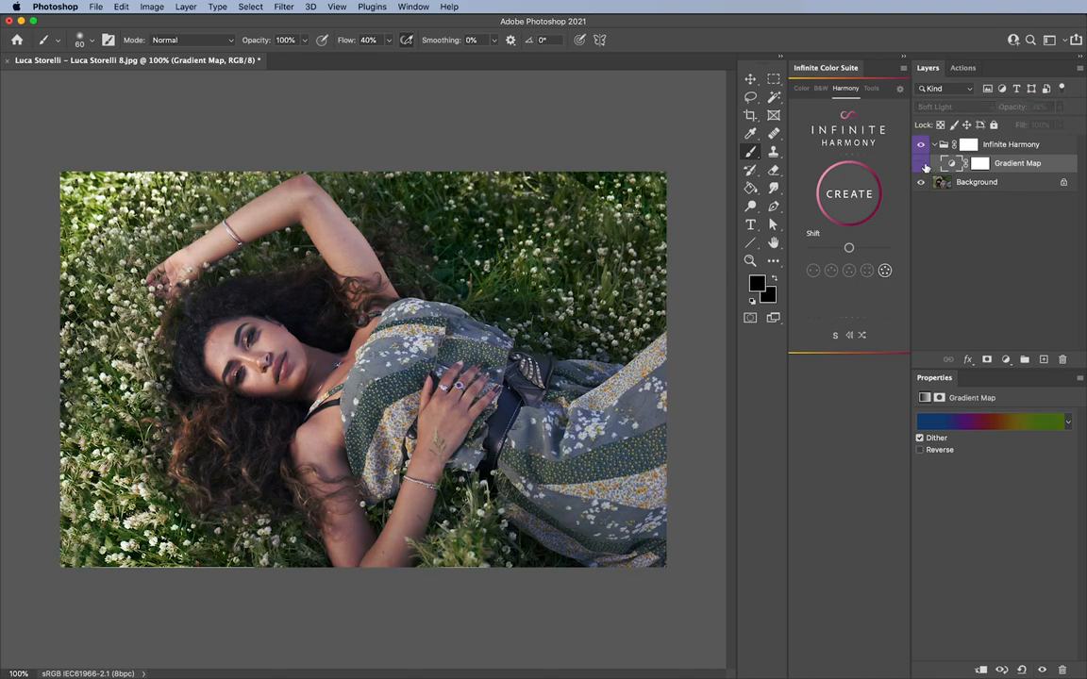
left_click(922, 164)
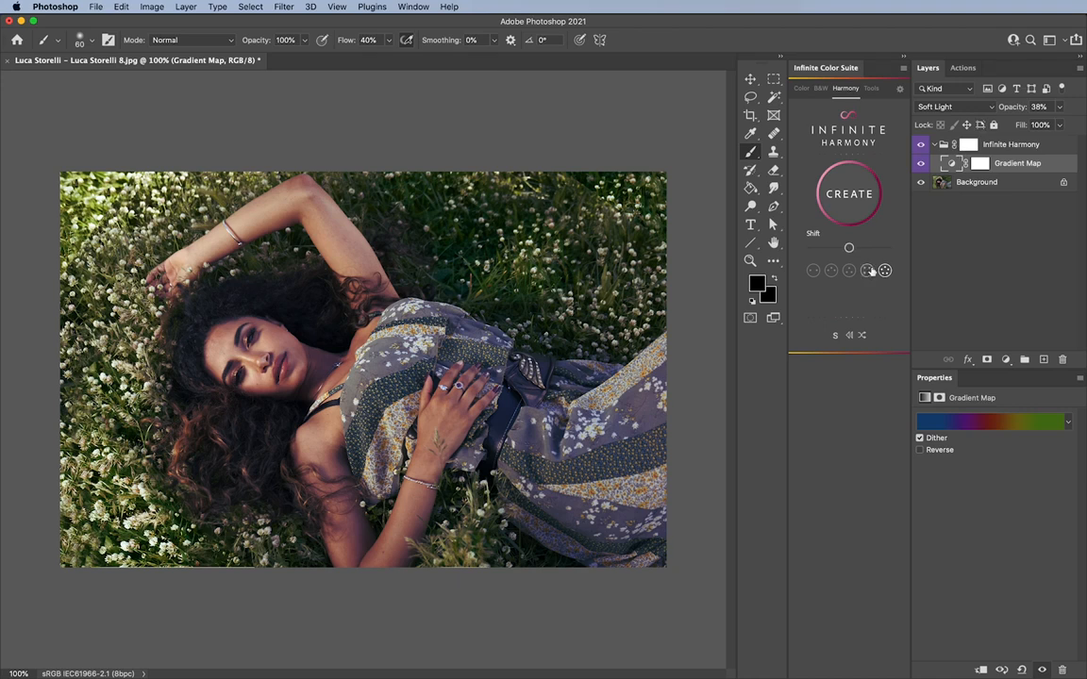
Return to the two-color complementary harmony and shift its gradient toward the shadows, checking the stops in the Gradient Editor
left_click(868, 270)
left_click(815, 272)
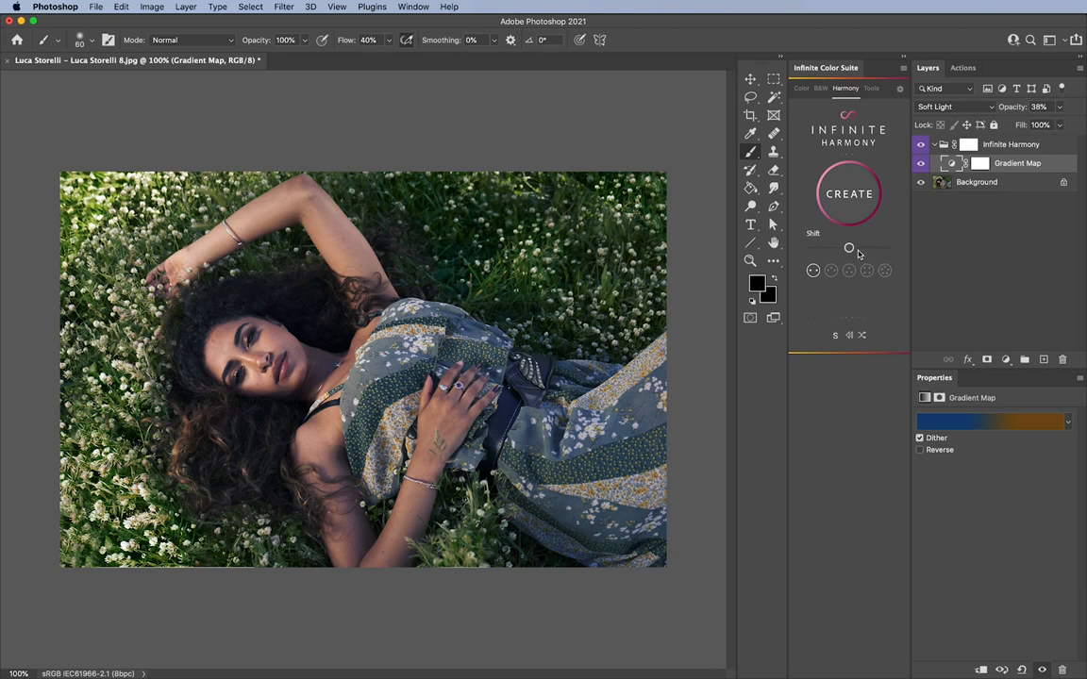
left_click_drag(850, 249, 828, 249)
left_click_drag(830, 250, 826, 249)
left_click(990, 421)
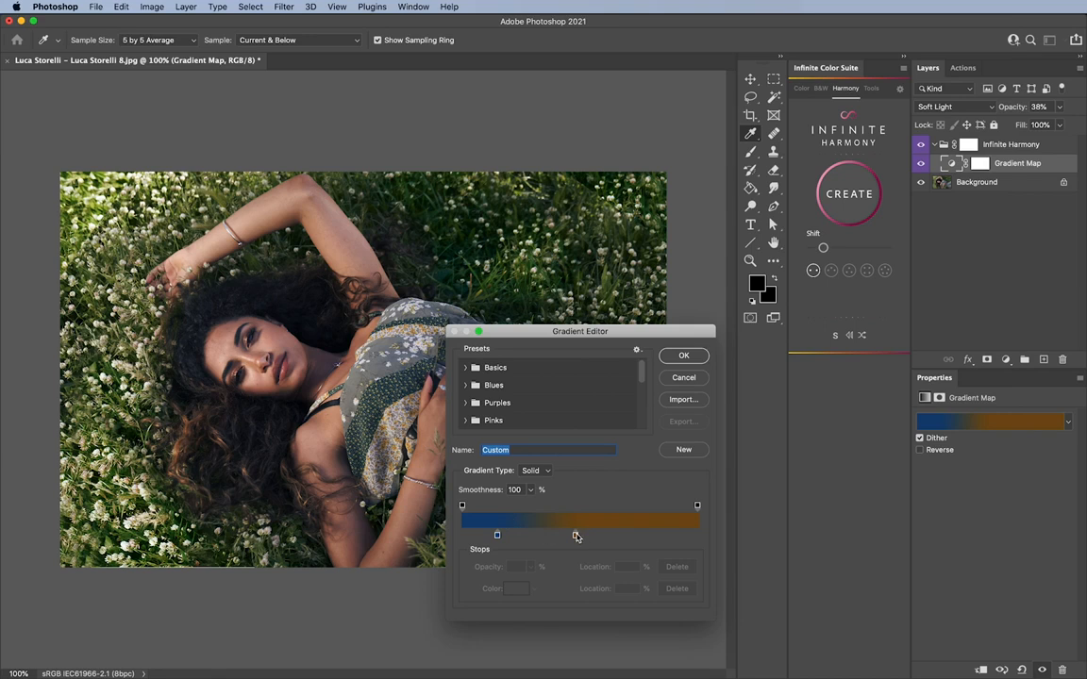
key("Return")
key("b")
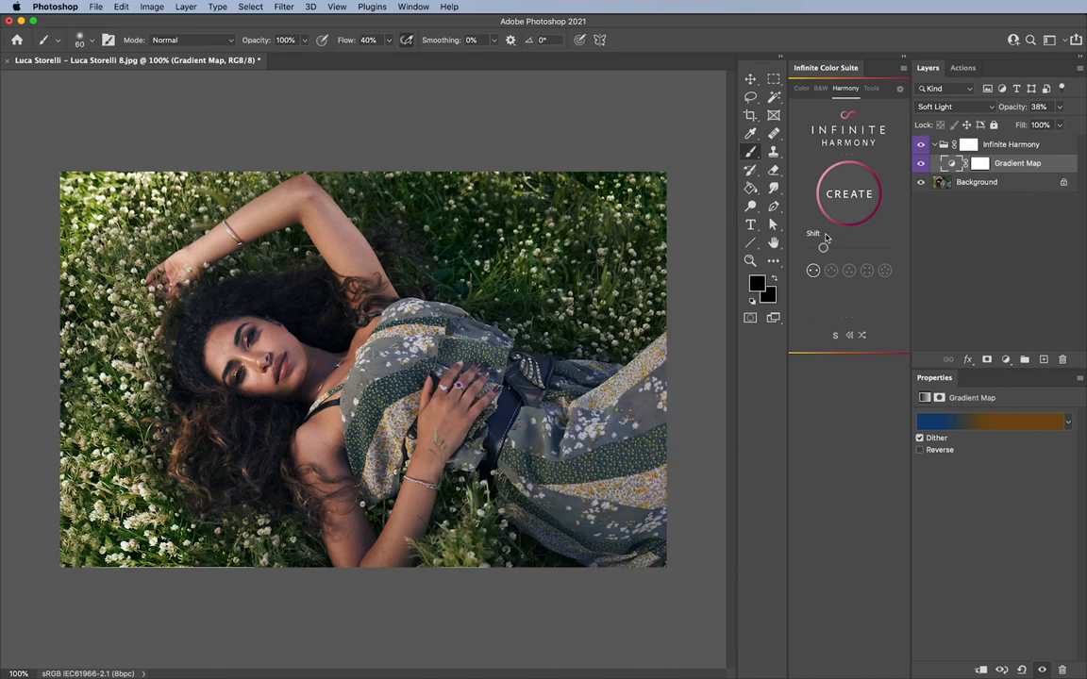
Shift the harmony even further toward the shadow end and compare the image with the Gradient Map hidden and shown
left_click_drag(821, 247, 816, 248)
left_click(921, 165)
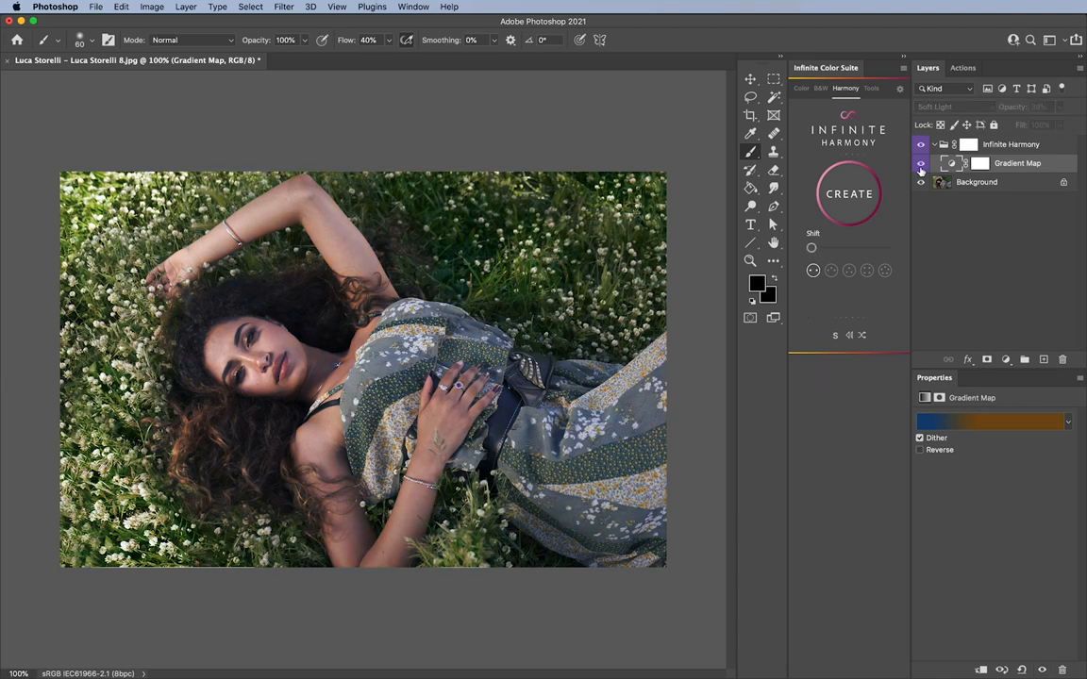
left_click(920, 165)
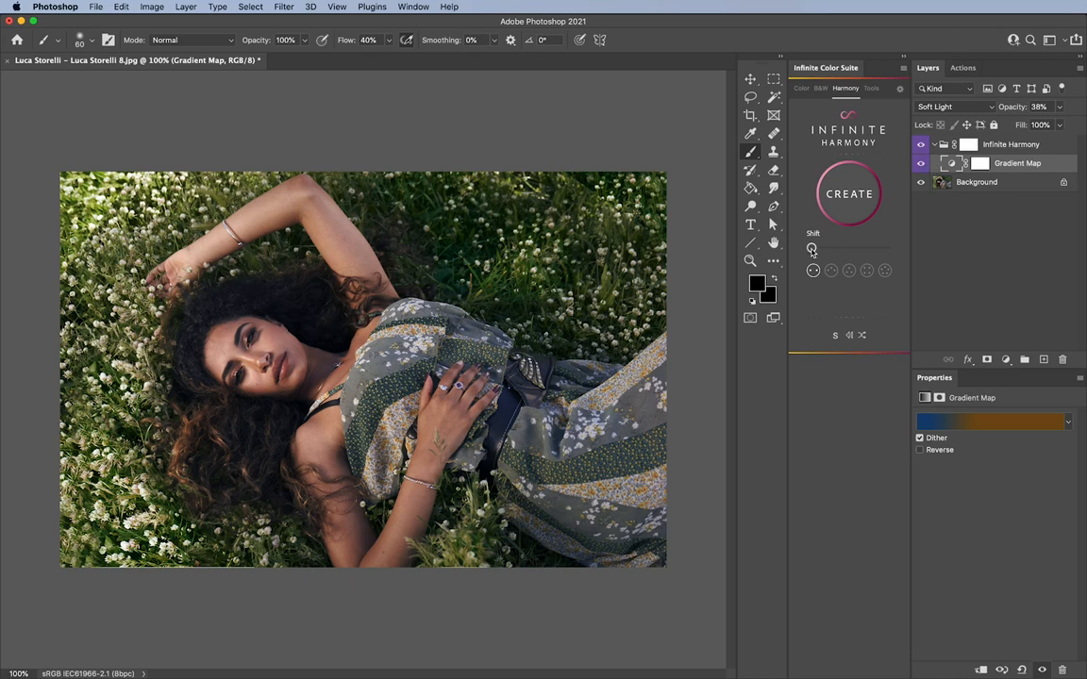
Apply the triadic harmony and bring the Shift value back to the center
left_click_drag(811, 250, 834, 251)
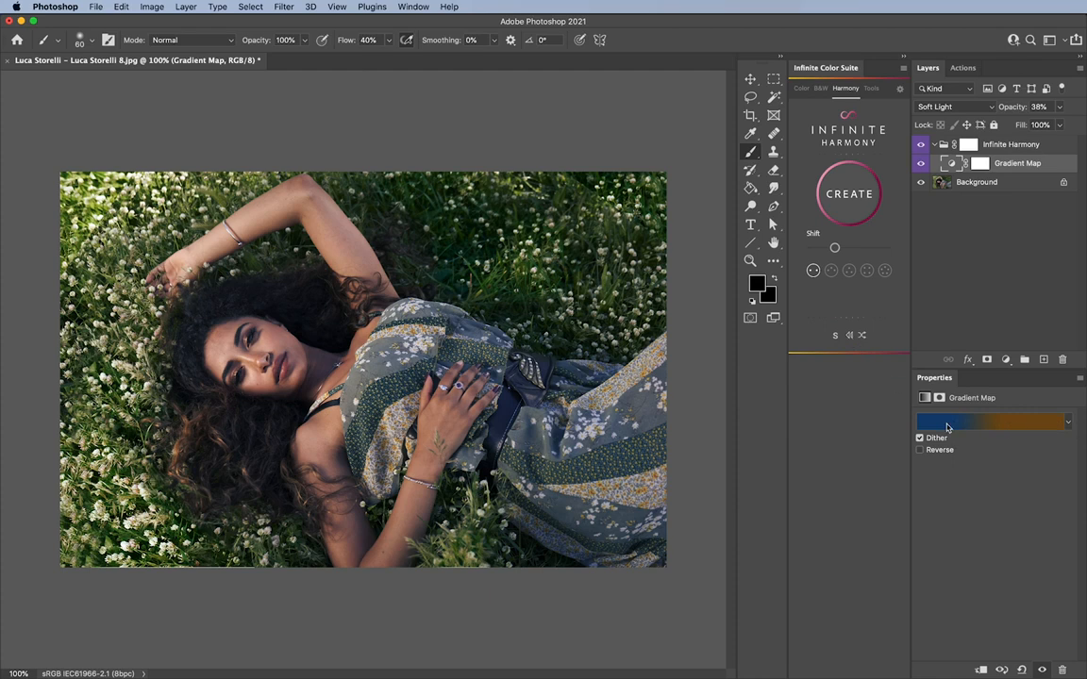
left_click(848, 271)
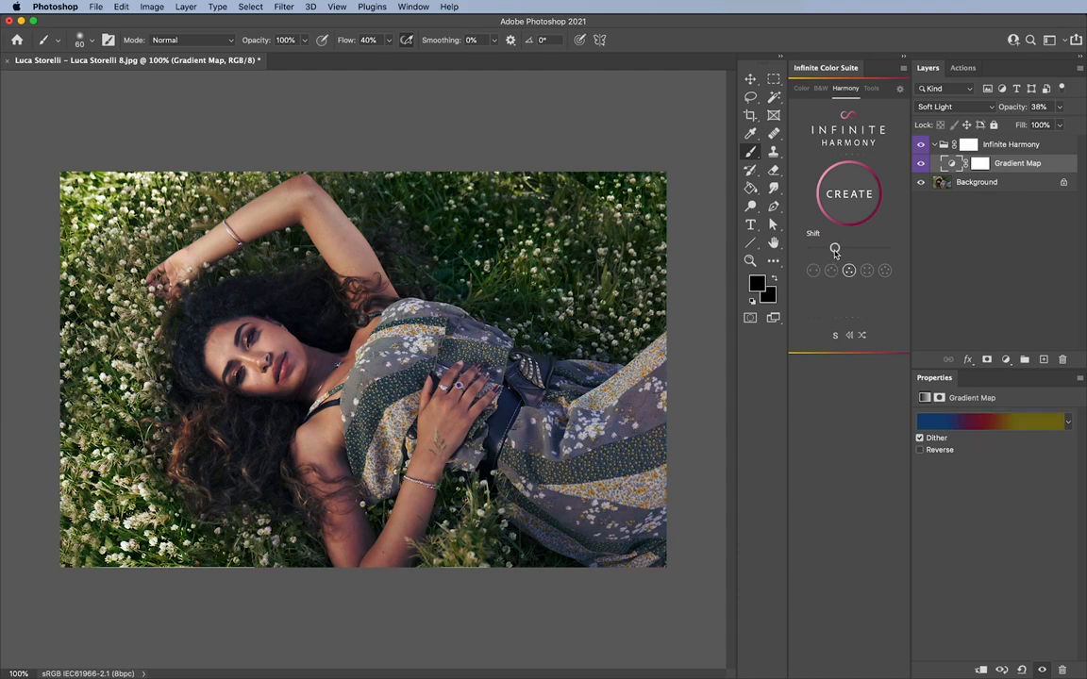
left_click_drag(834, 248, 849, 249)
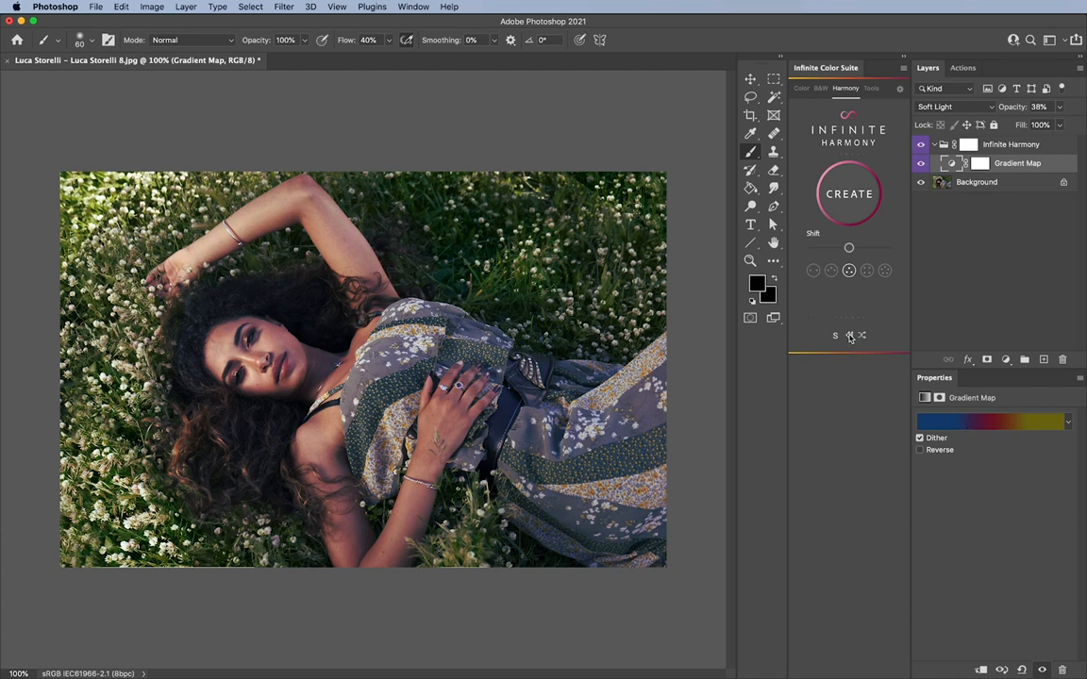
Cycle the order of the three harmony colors repeatedly until the gradient runs yellow, blue, red
left_click(849, 337)
left_click(849, 337)
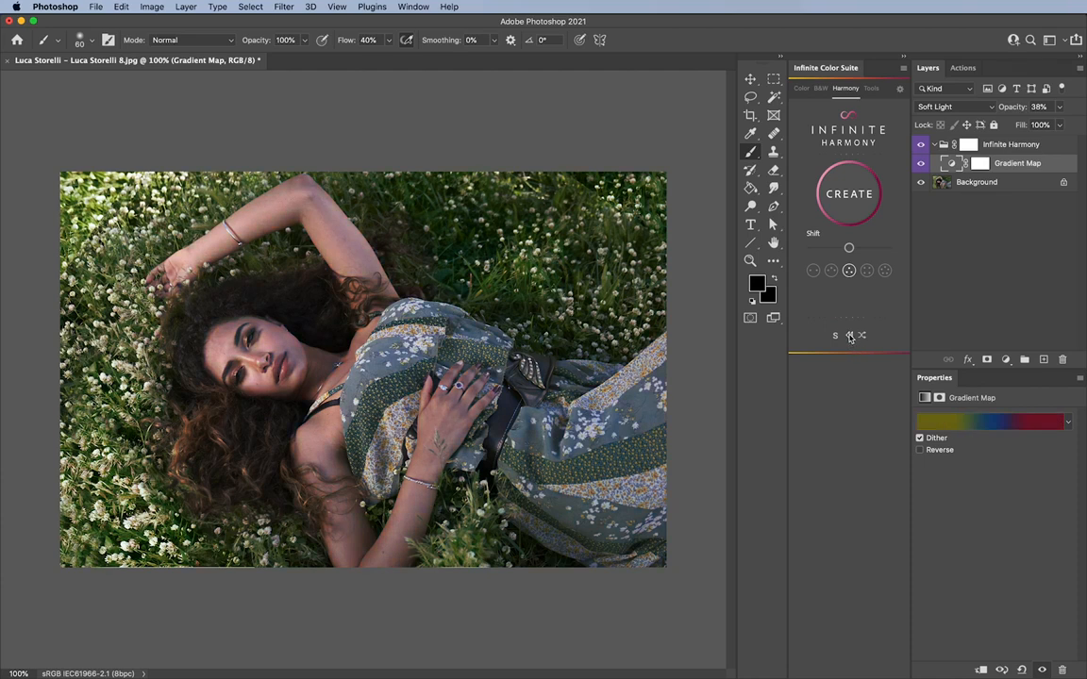
left_click(849, 336)
left_click(849, 337)
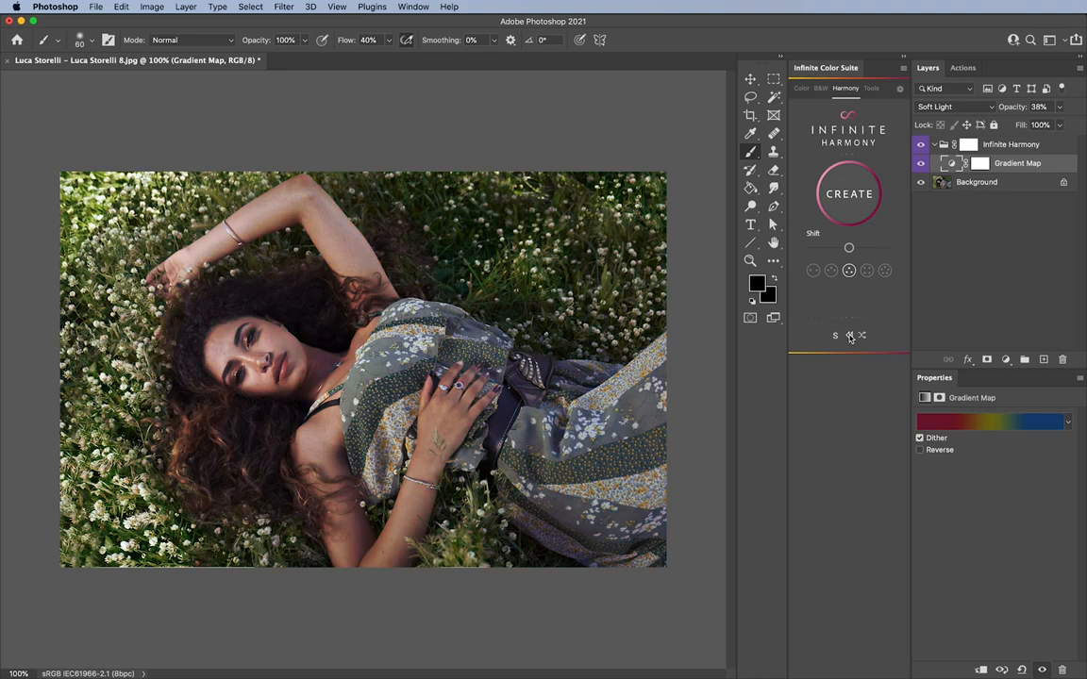
left_click(849, 337)
left_click(848, 337)
left_click(849, 337)
left_click(849, 337)
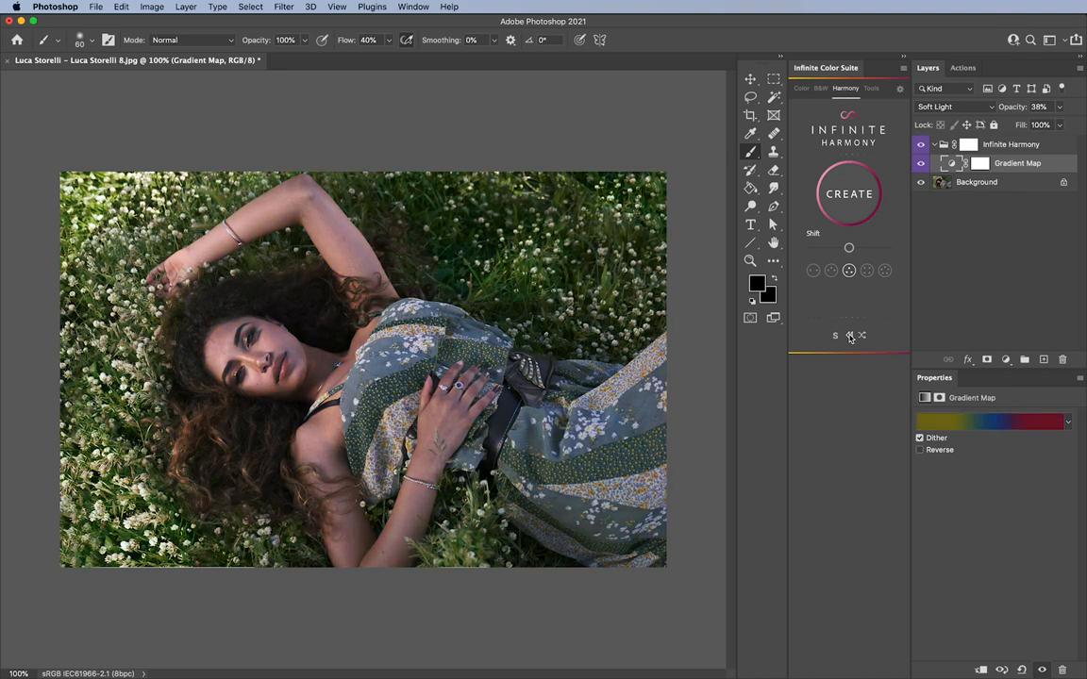
left_click(849, 337)
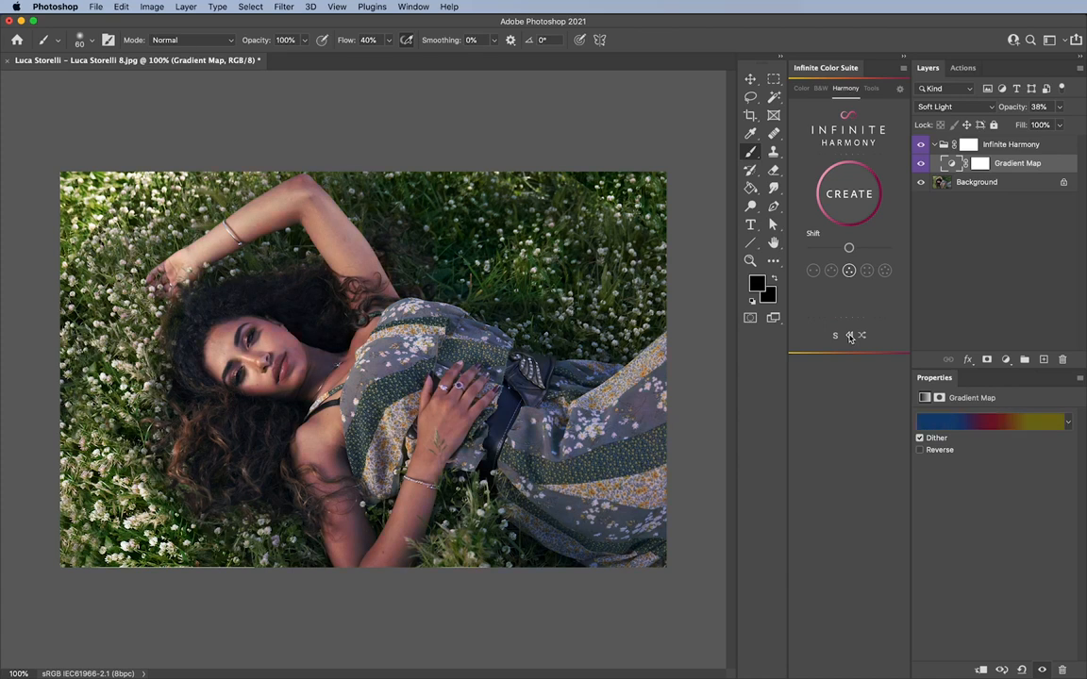
left_click(849, 336)
left_click(849, 336)
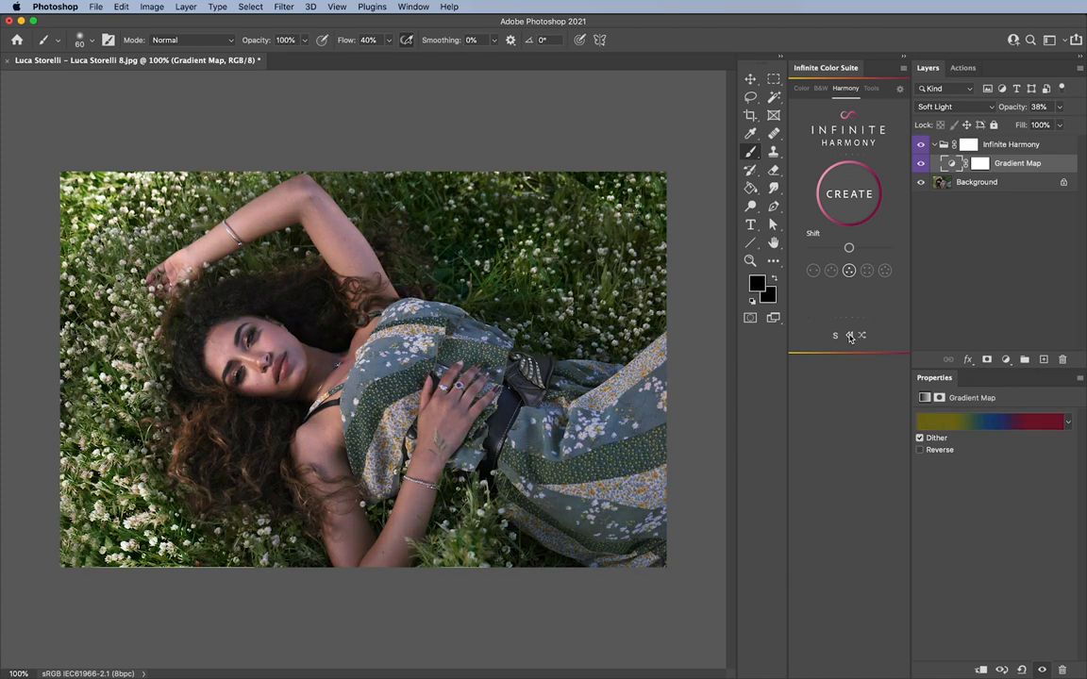
left_click(849, 336)
left_click(849, 337)
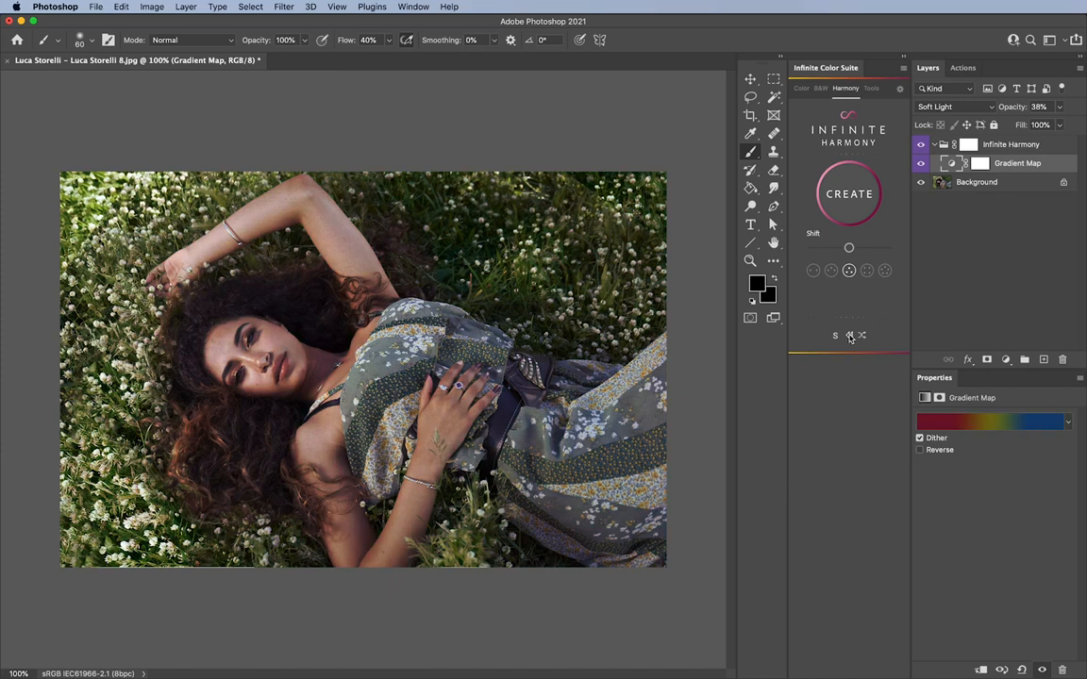
left_click(849, 337)
left_click(849, 337)
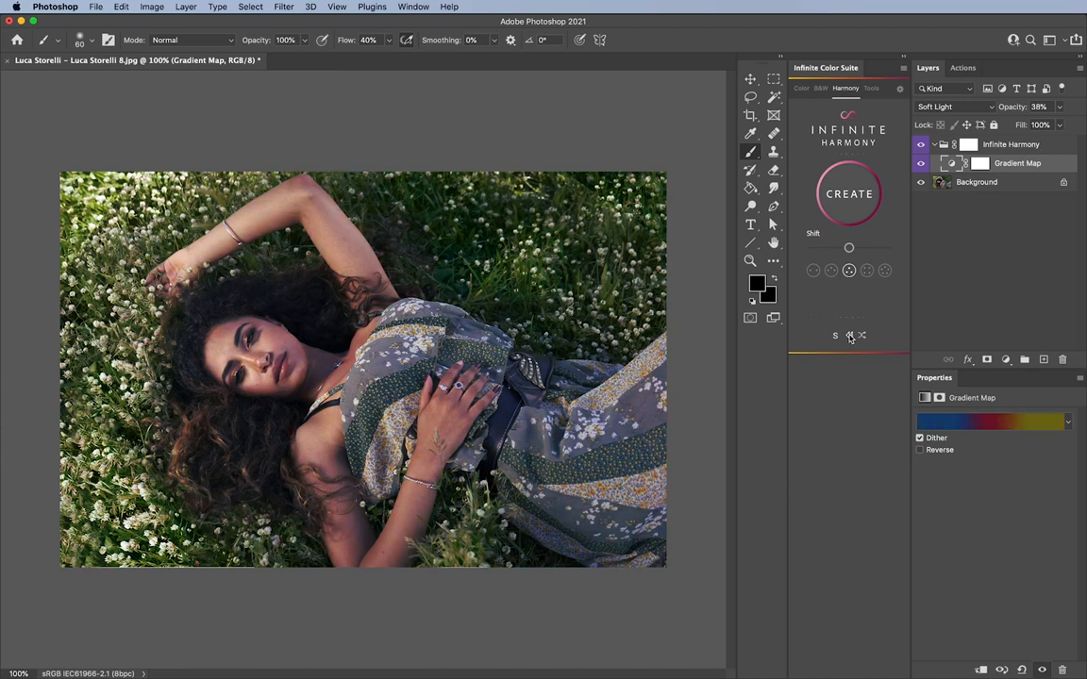
left_click(849, 336)
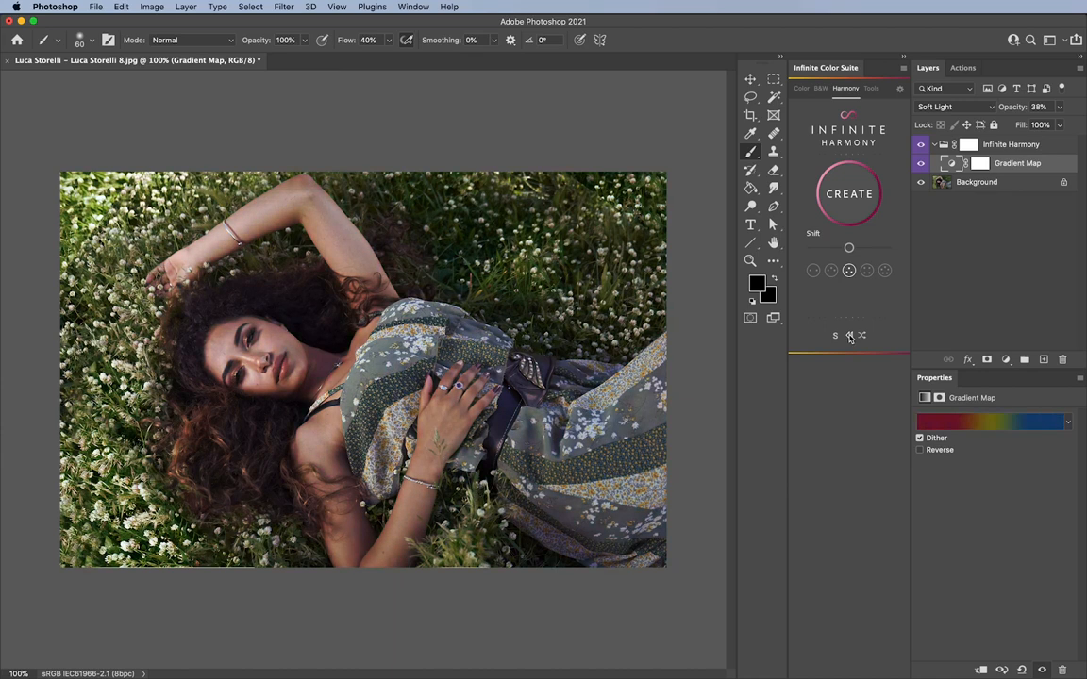
left_click(849, 336)
left_click(849, 337)
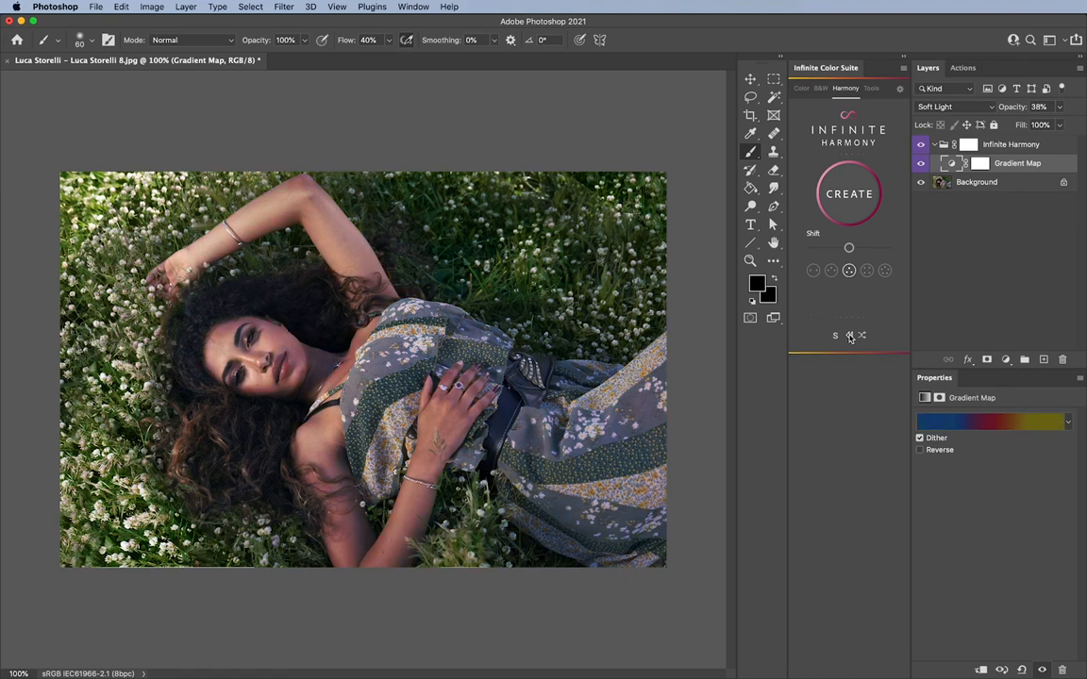
left_click(849, 337)
left_click(848, 336)
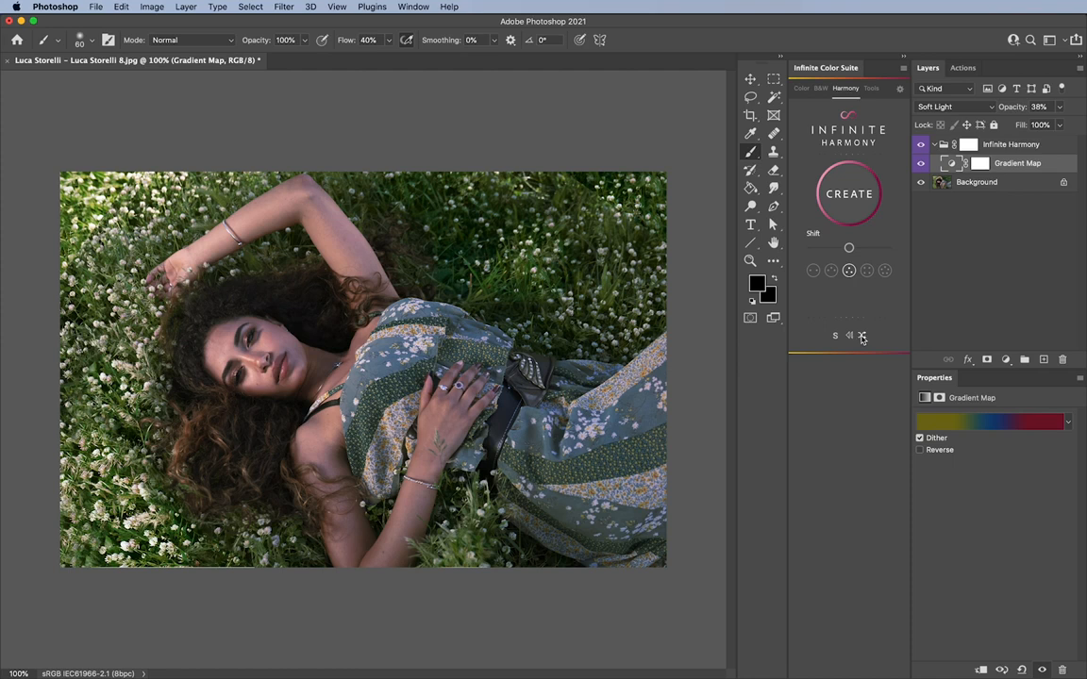
Shuffle the triadic harmony through random palettes until the gradient runs bright pink, yellow, cyan
left_click(861, 336)
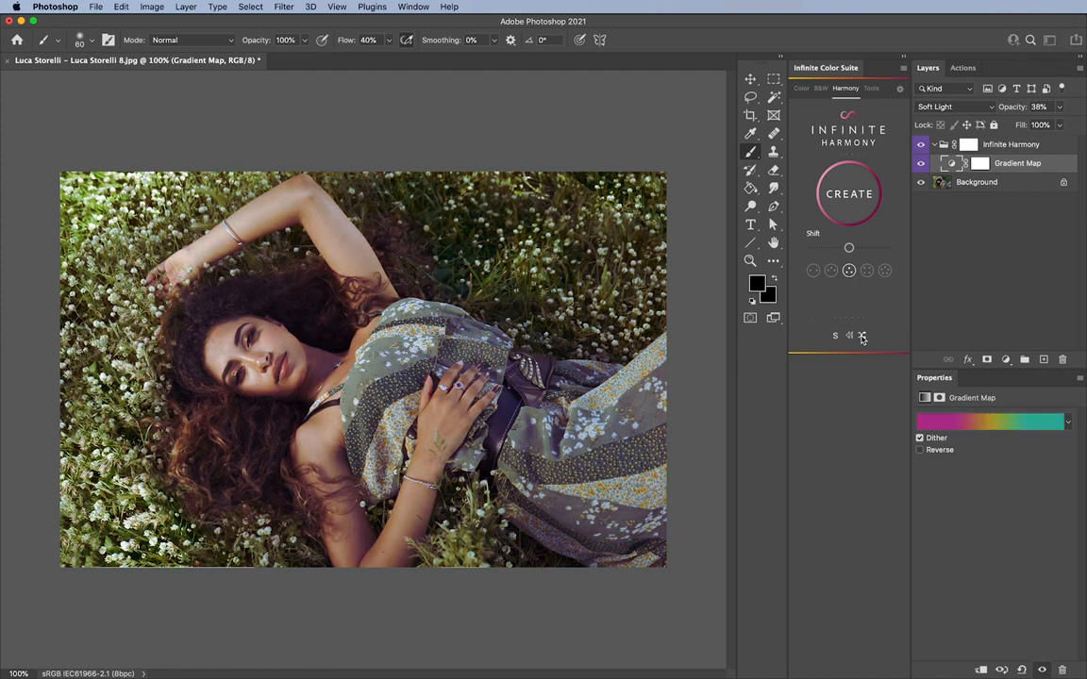
left_click(861, 337)
left_click(861, 336)
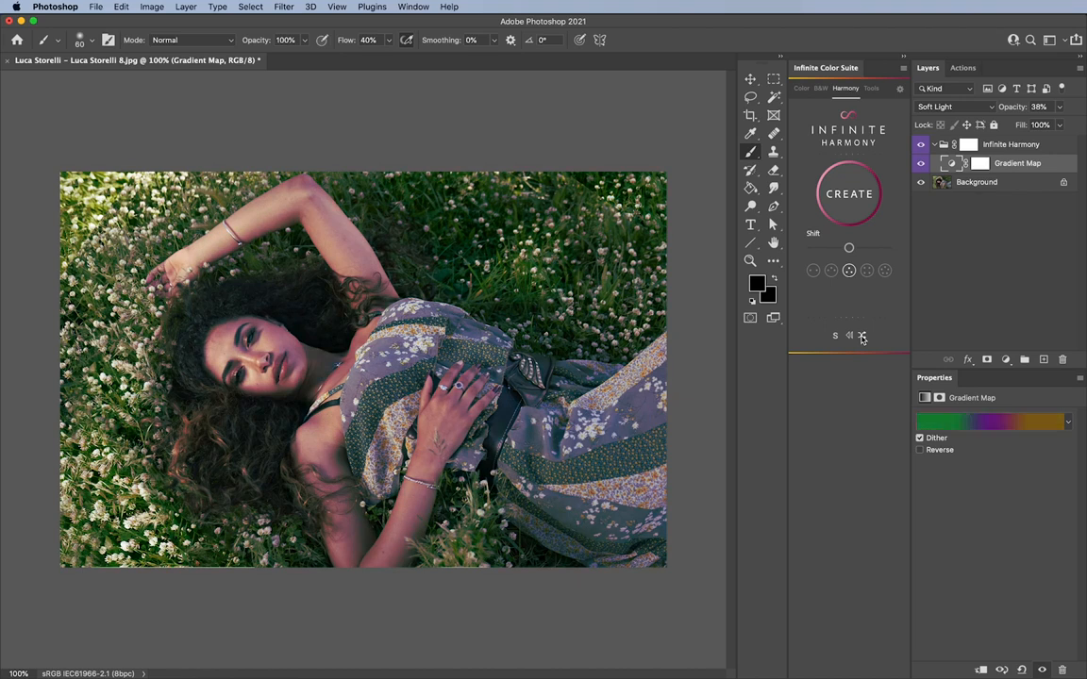
left_click(861, 337)
left_click(862, 337)
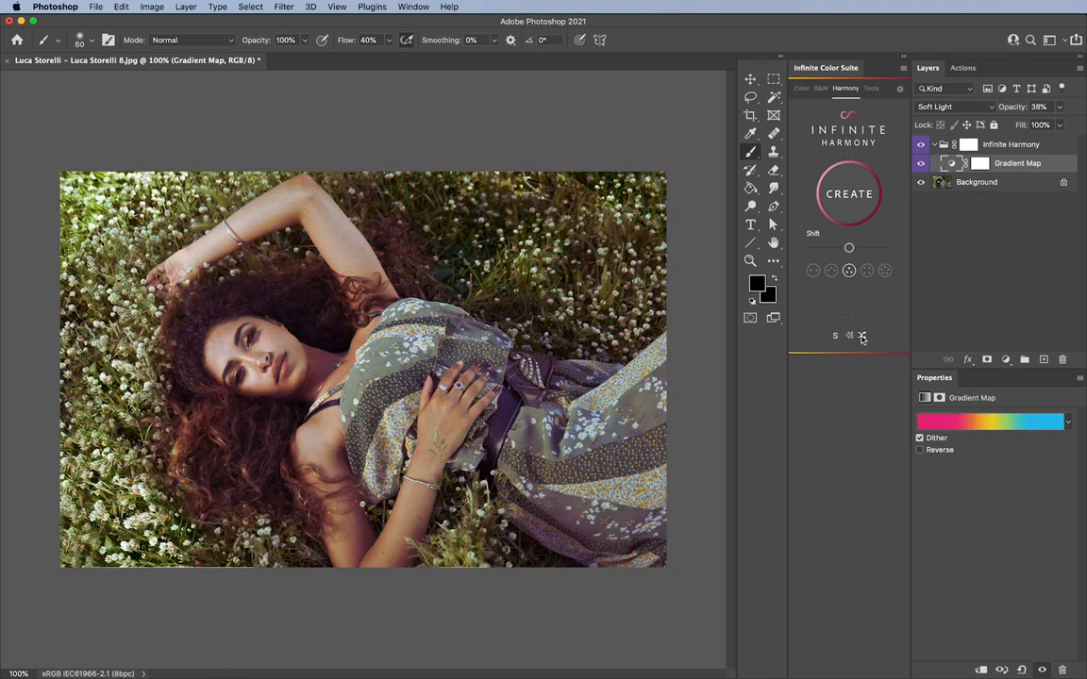
left_click(861, 337)
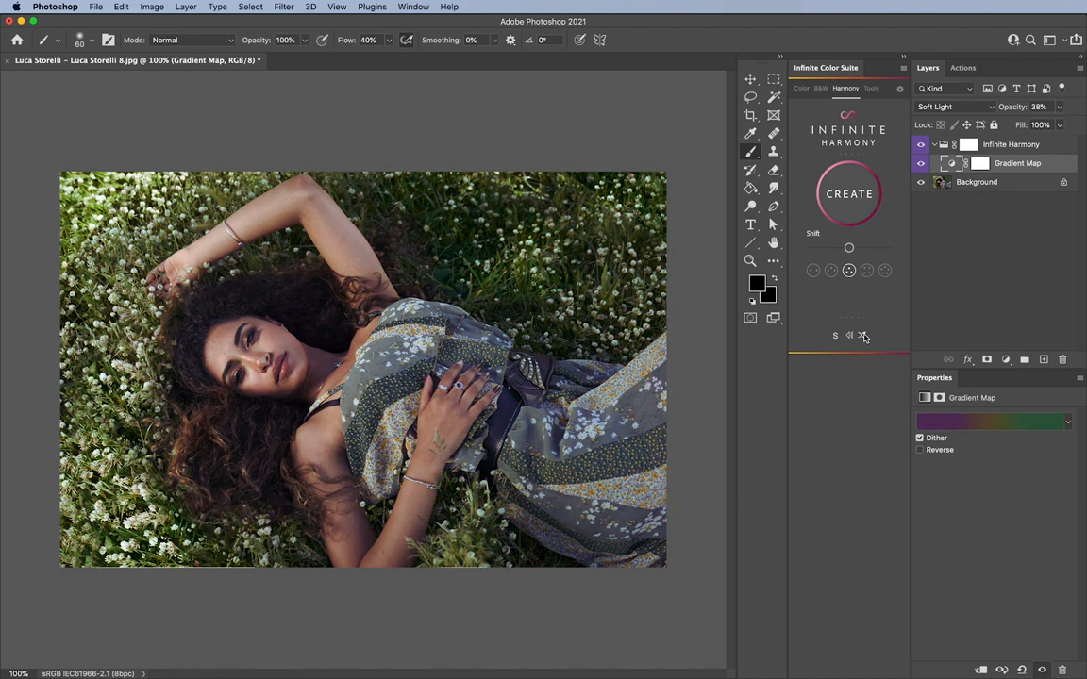
left_click(861, 337)
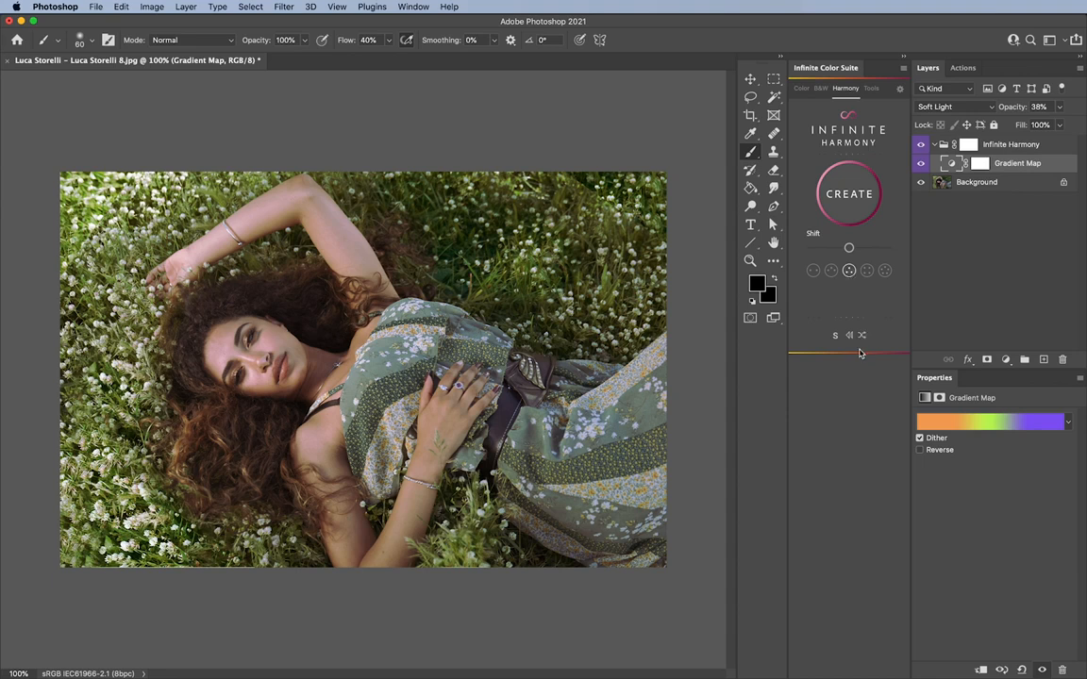
left_click(861, 337)
left_click(861, 337)
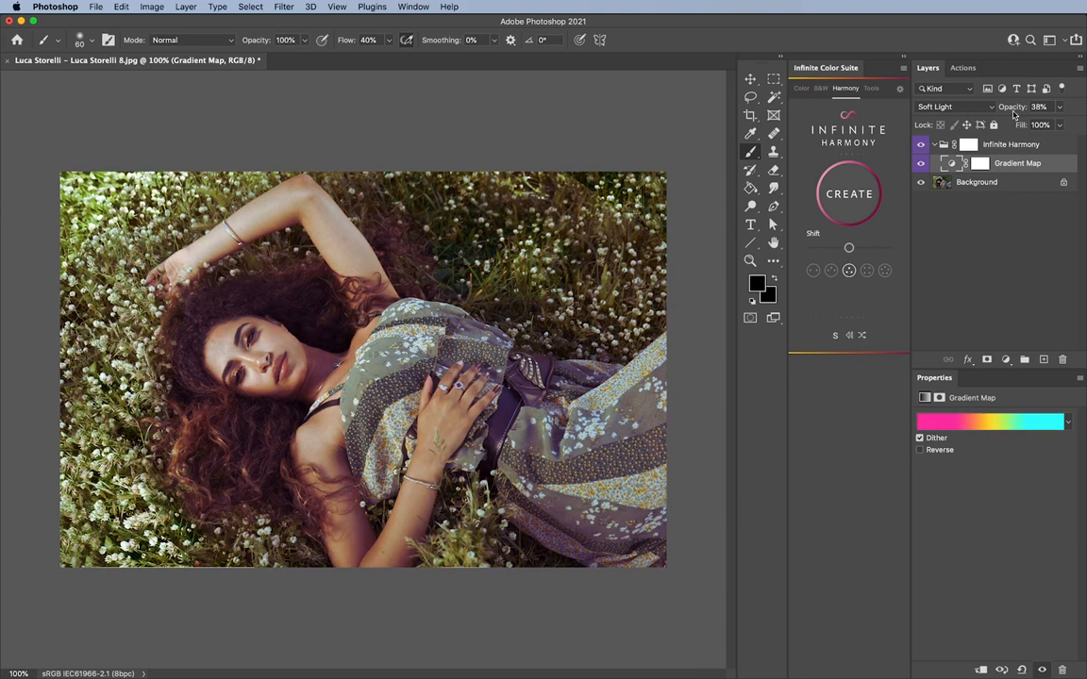
Lower the Gradient Map's opacity to 8% and shuffle the harmony to a muted magenta, olive and blue palette
left_click_drag(1013, 113, 896, 101)
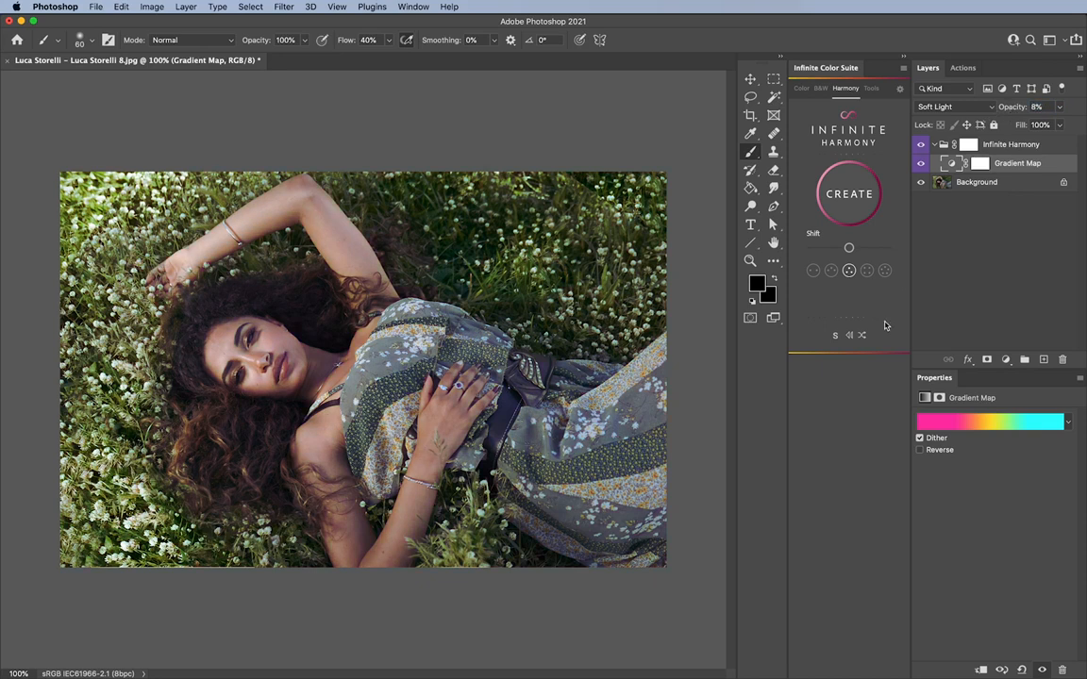
left_click(862, 337)
left_click(861, 337)
left_click(861, 337)
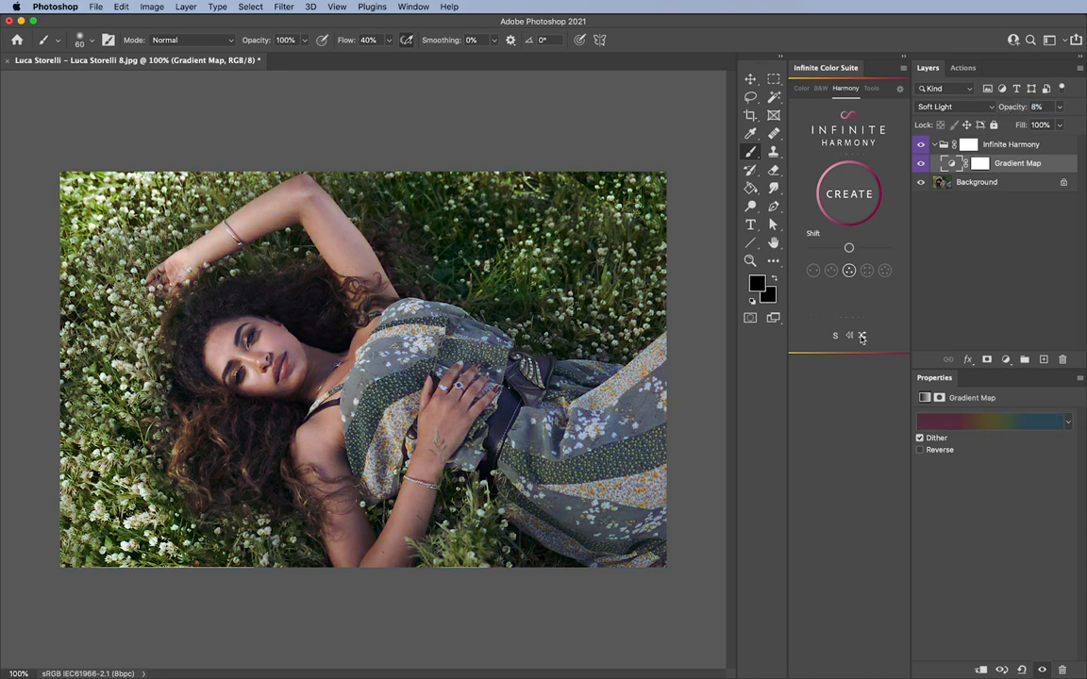
Raise the Gradient Map's opacity to 20% and shuffle the triadic harmony until the gradient runs green, purple, golden tan
left_click_drag(1014, 106, 1025, 107)
left_click(862, 337)
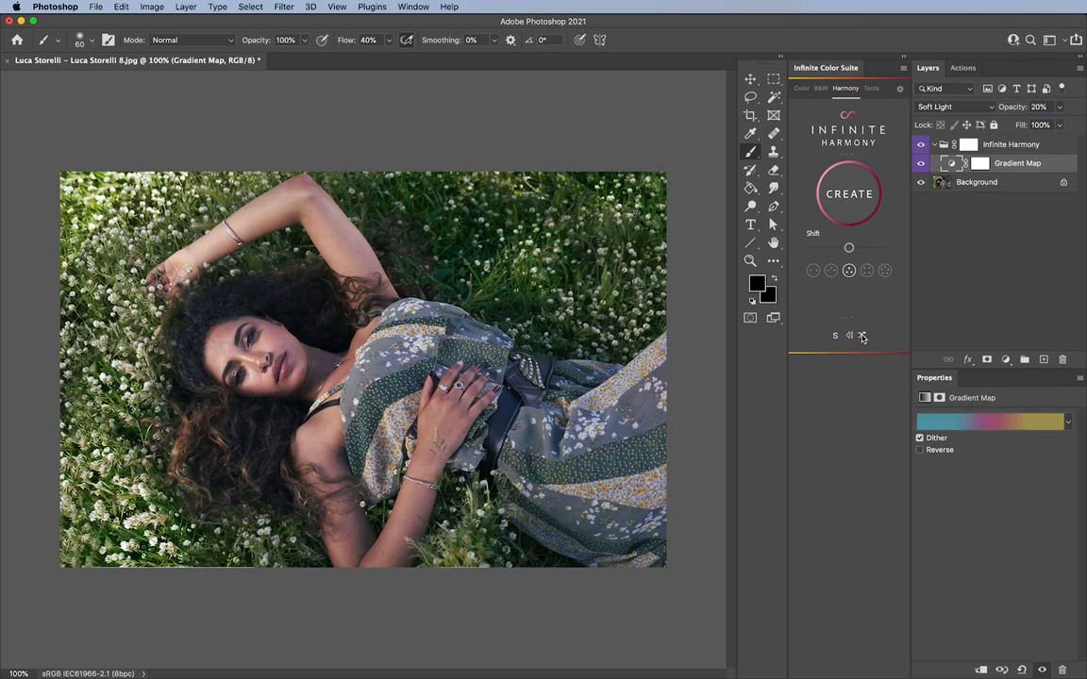
left_click(861, 337)
left_click(861, 337)
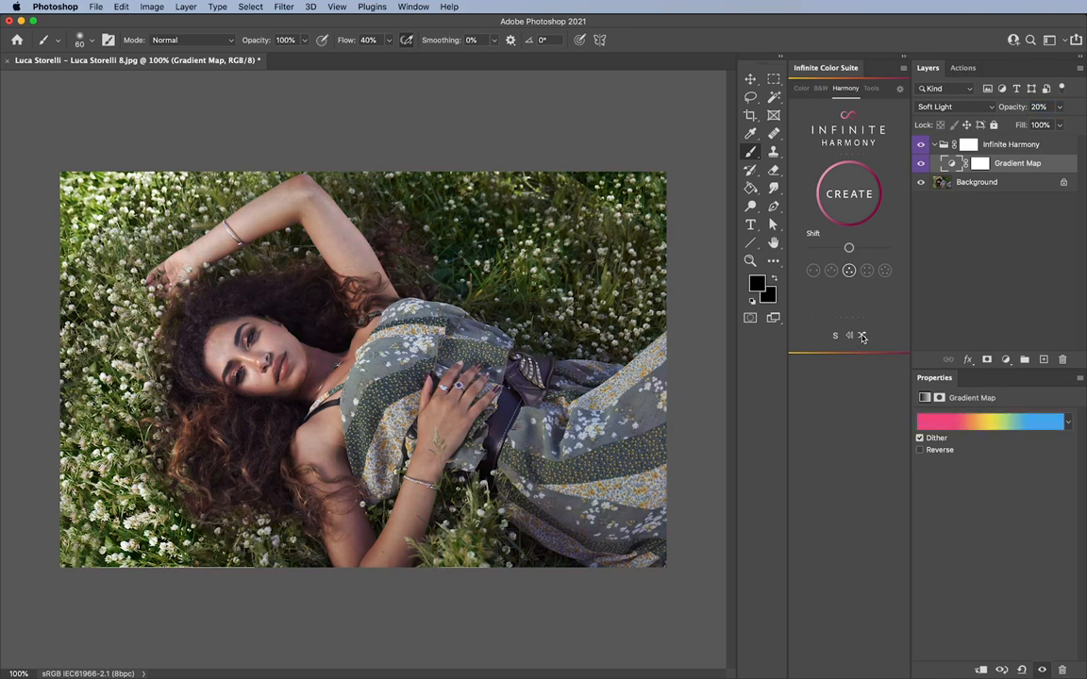
left_click(861, 336)
left_click(861, 337)
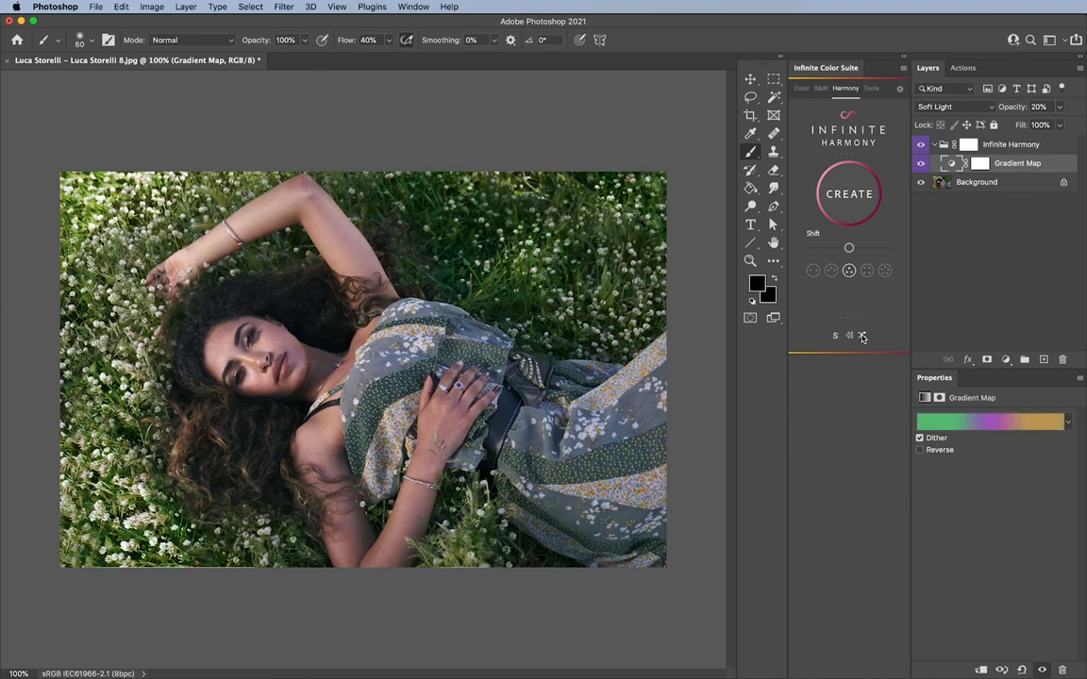
Switch to the two-color complementary harmony and shuffle it to a dark green and deep crimson palette
left_click(829, 272)
left_click(815, 275)
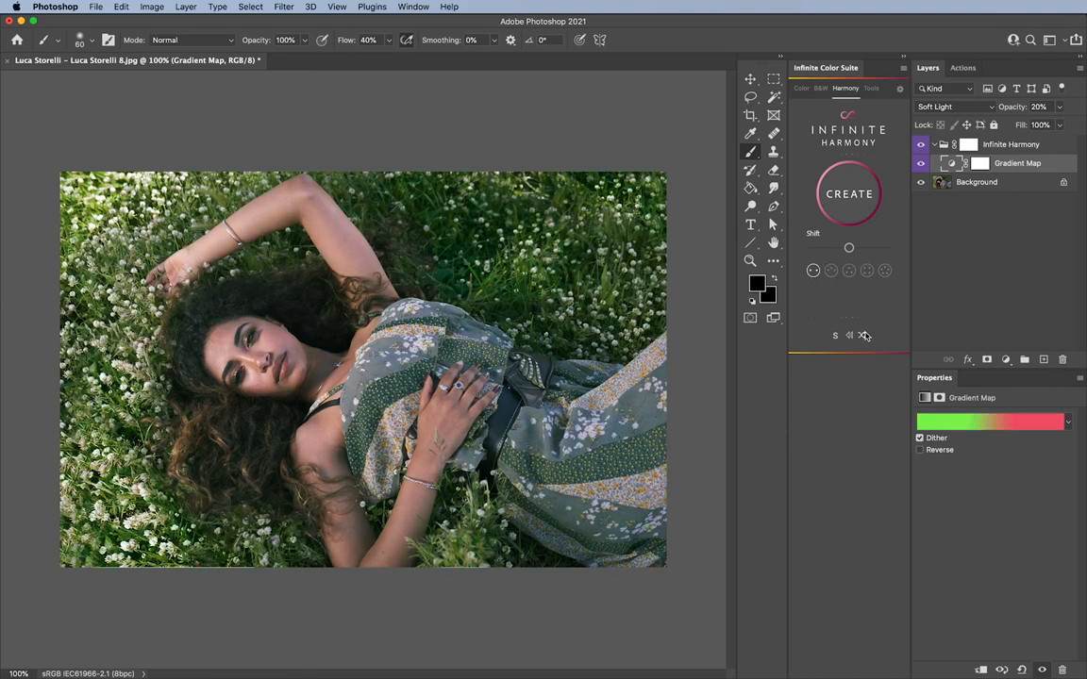
left_click(863, 337)
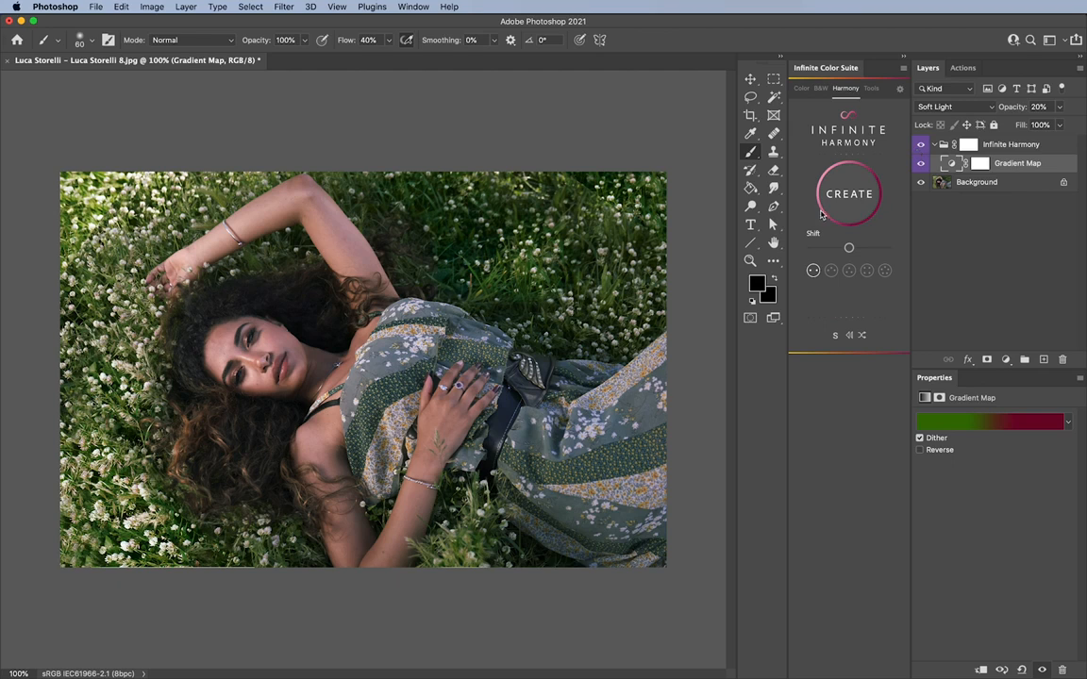
Create another Infinite Harmony group using a saturated blue as the base color
left_click(847, 195)
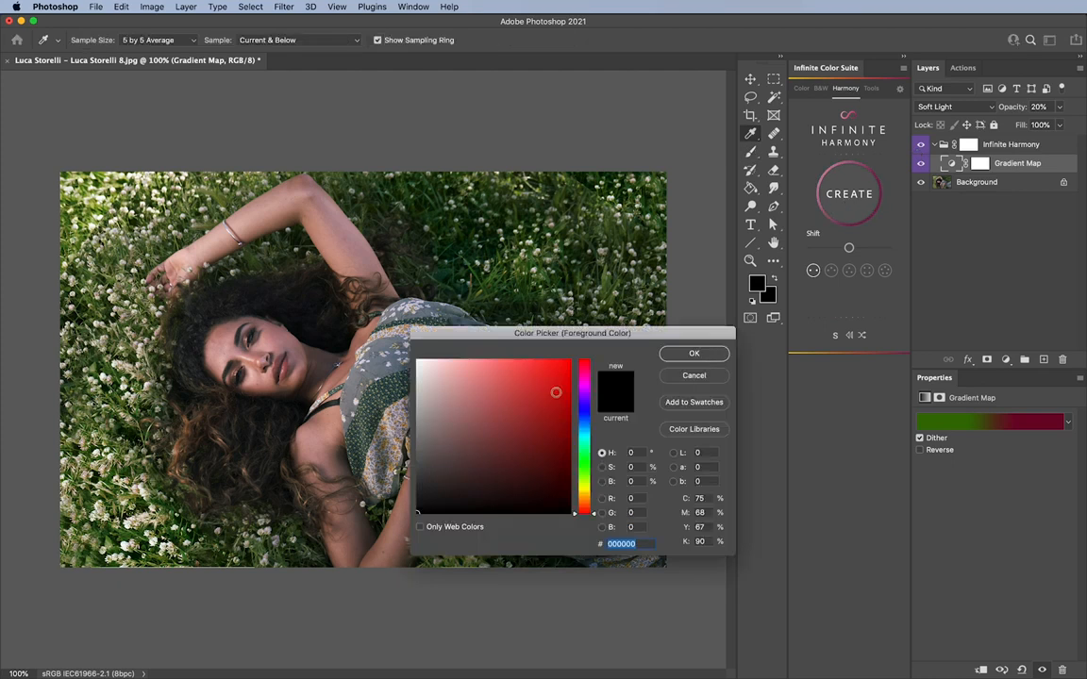
left_click(562, 377)
left_click(585, 415)
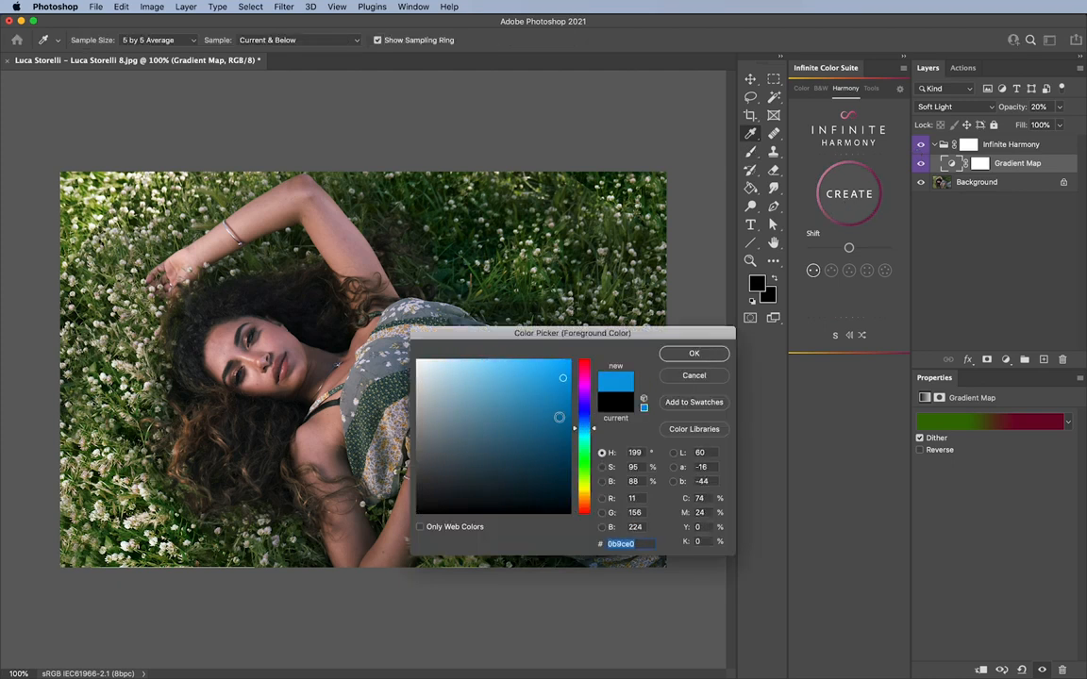
left_click(702, 357)
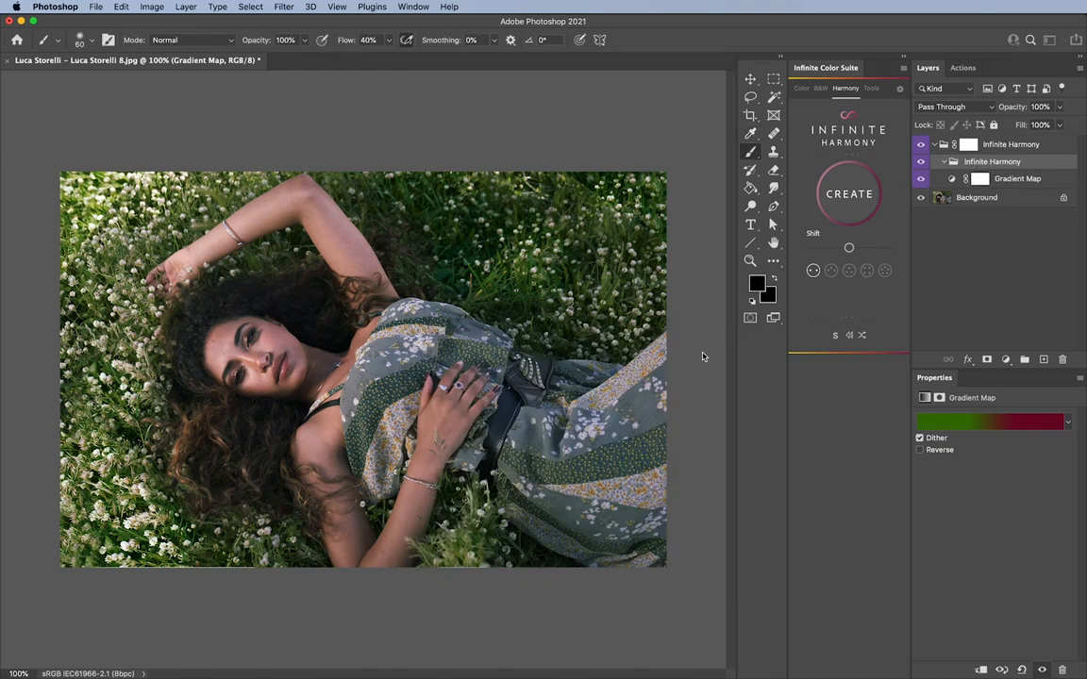
Expand the lower Infinite Harmony group and compare its Gradient Map with the one in the upper group
left_click(941, 144)
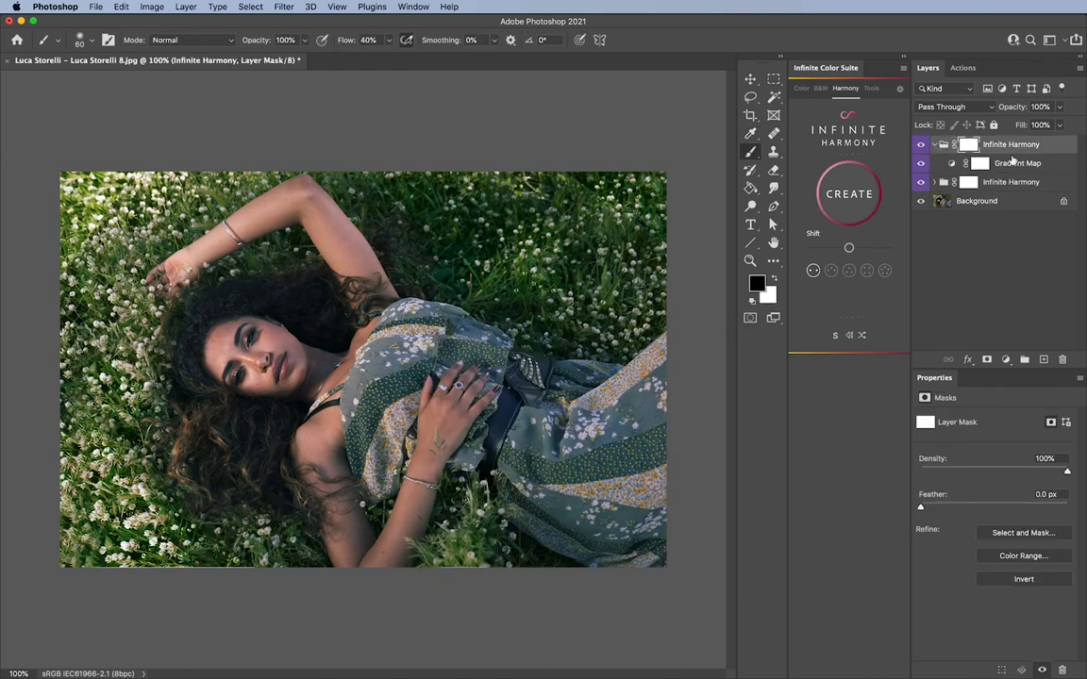
left_click(939, 163)
left_click(936, 182)
left_click(1015, 199)
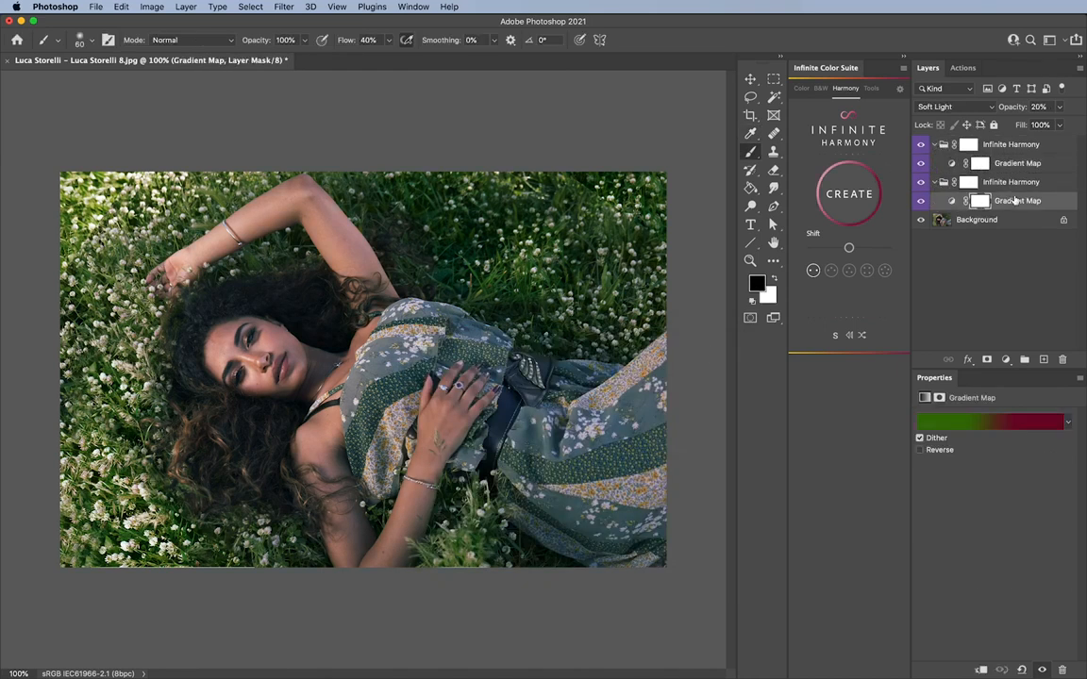
left_click(1012, 164)
left_click(1011, 201)
left_click(1002, 163)
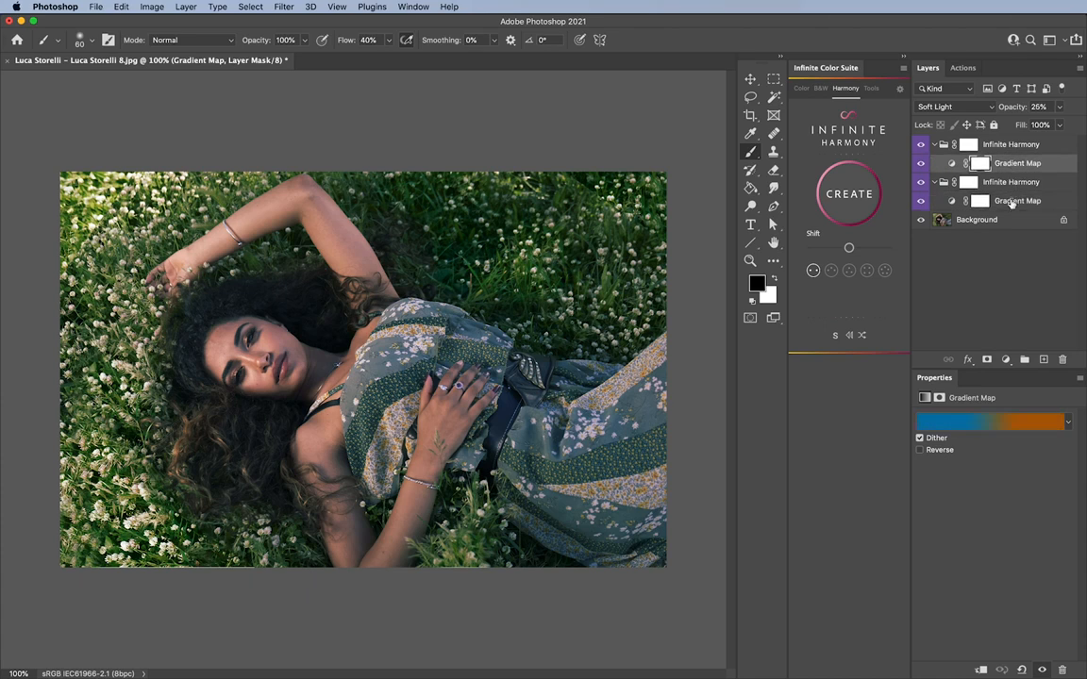
left_click(1000, 200)
left_click(997, 165)
Review the Infinite Harmony group settings, including Group Opacity, Group Mask and Always on Top, and return to the harmony controls
left_click(848, 196)
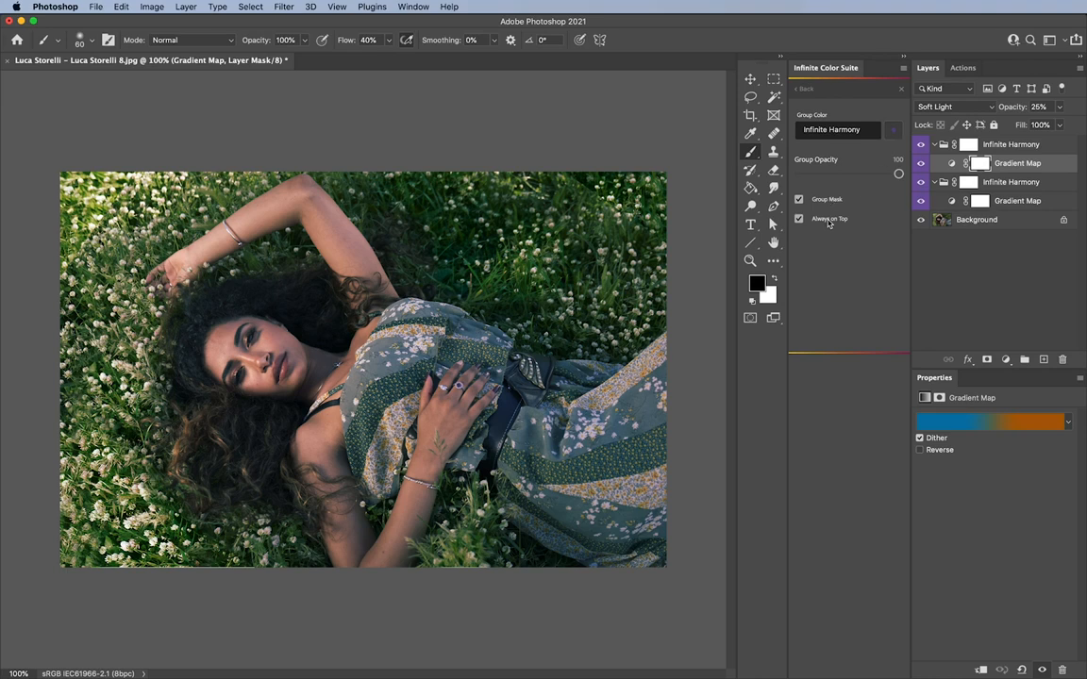
left_click(804, 88)
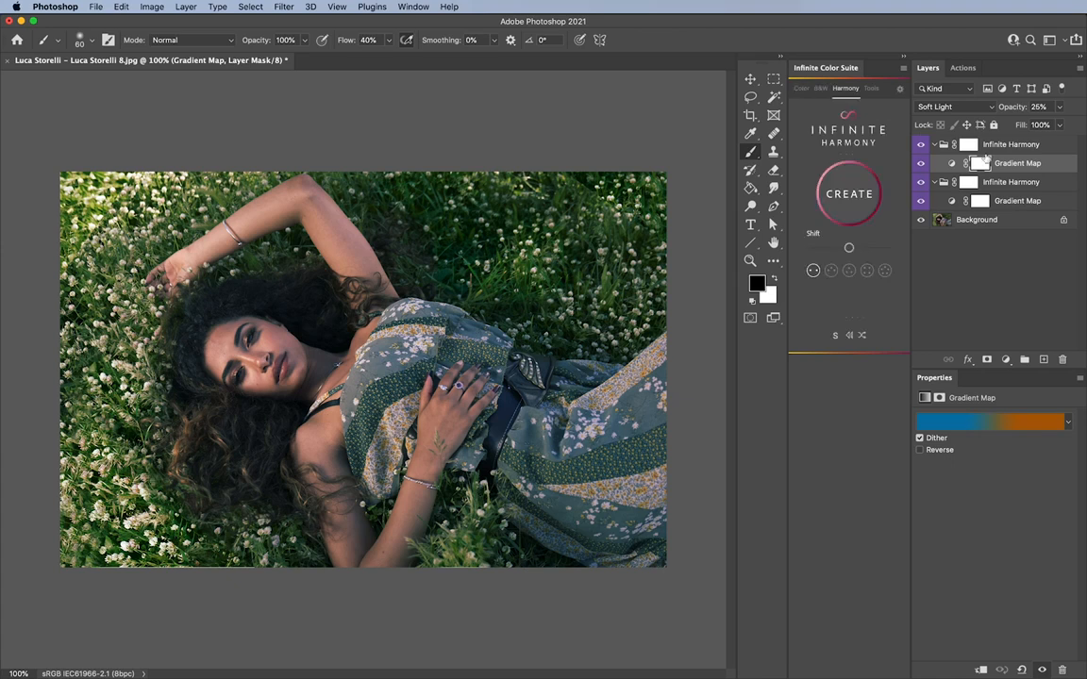